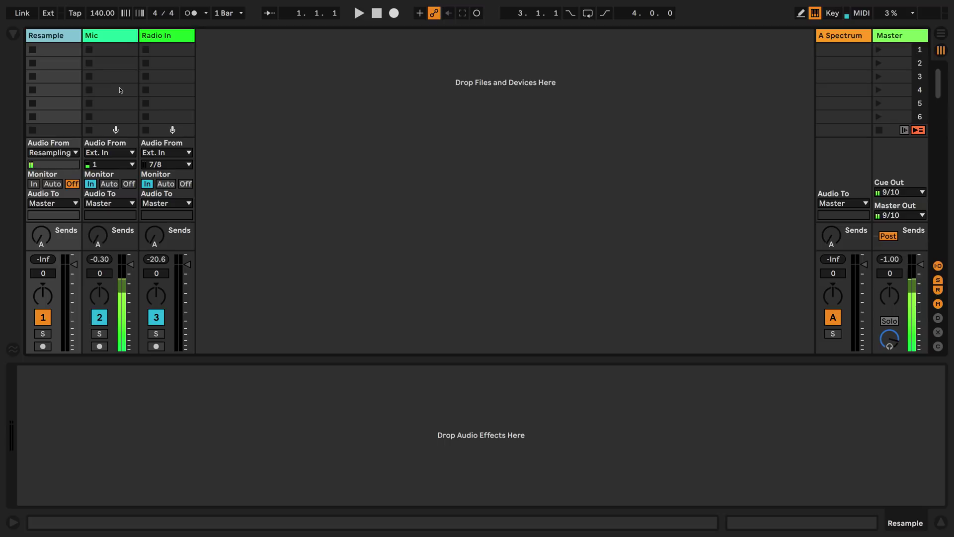
# - Colour the Resample track dark blue, set its monitoring to In and arm it for recording
pyautogui.click(119, 90)
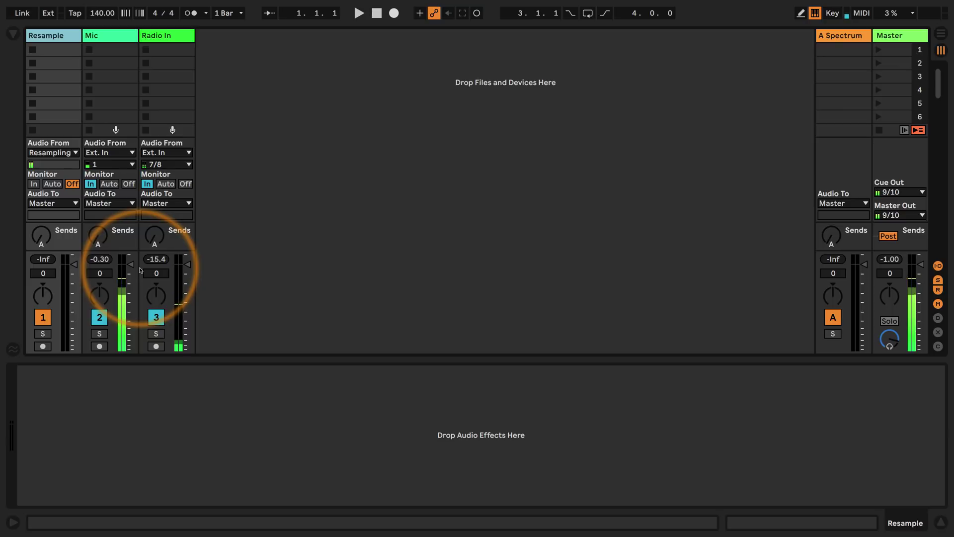
pyautogui.click(36, 219)
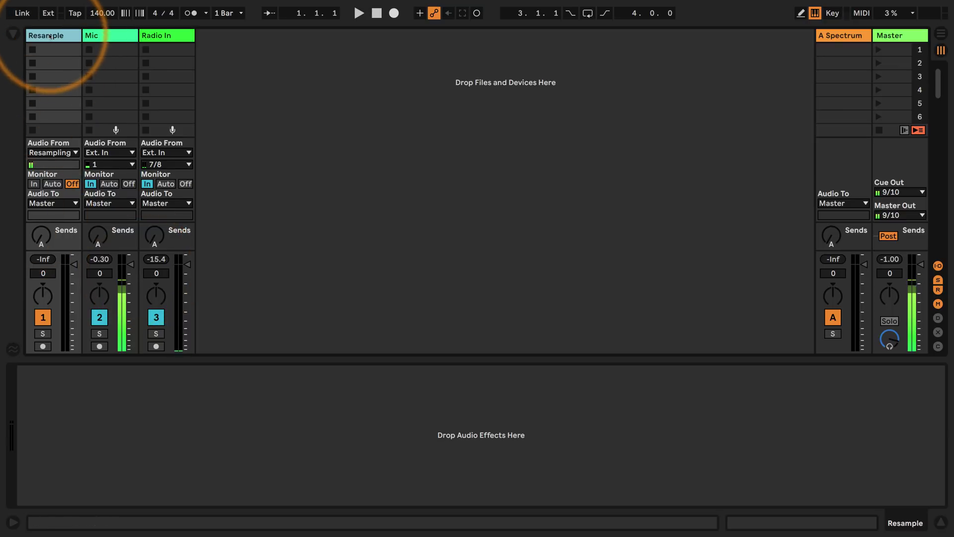
pyautogui.click(33, 184)
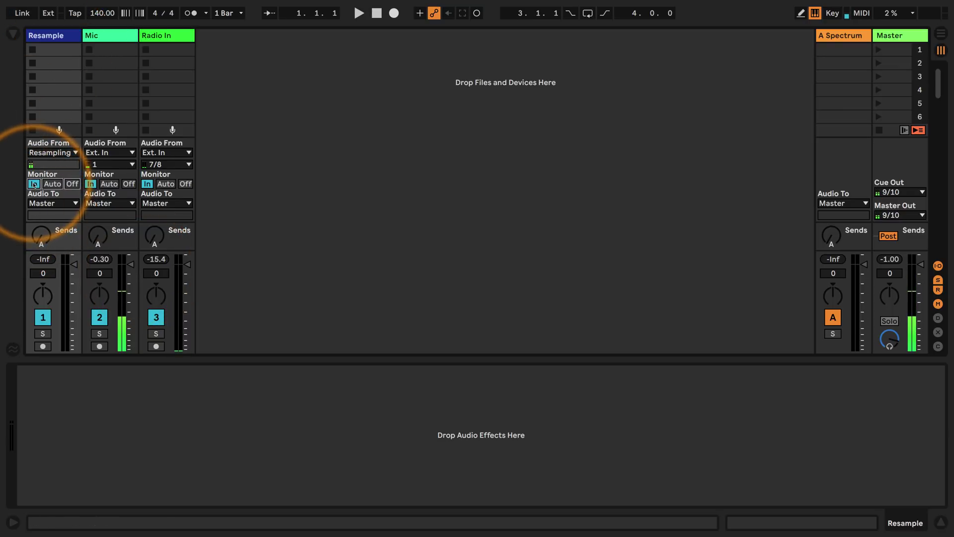
pyautogui.click(42, 346)
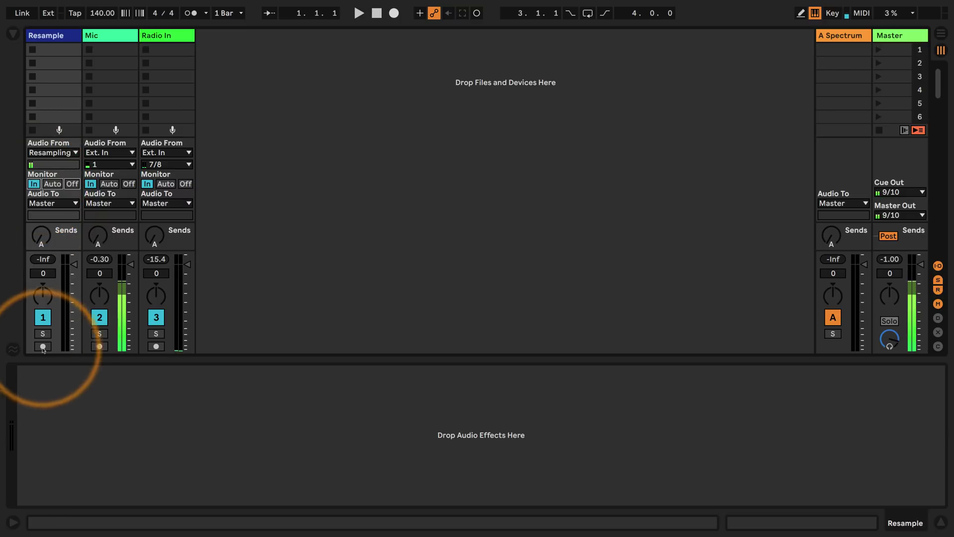
# - Record the incoming radio audio into the Resample track's first slot, stop the recording and show the recorded clip's waveform
pyautogui.click(33, 49)
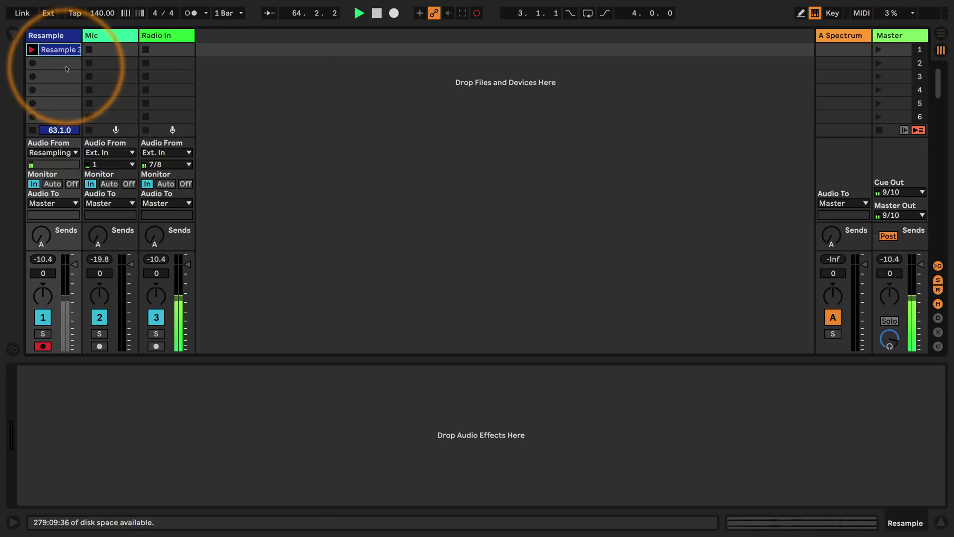
pyautogui.click(32, 130)
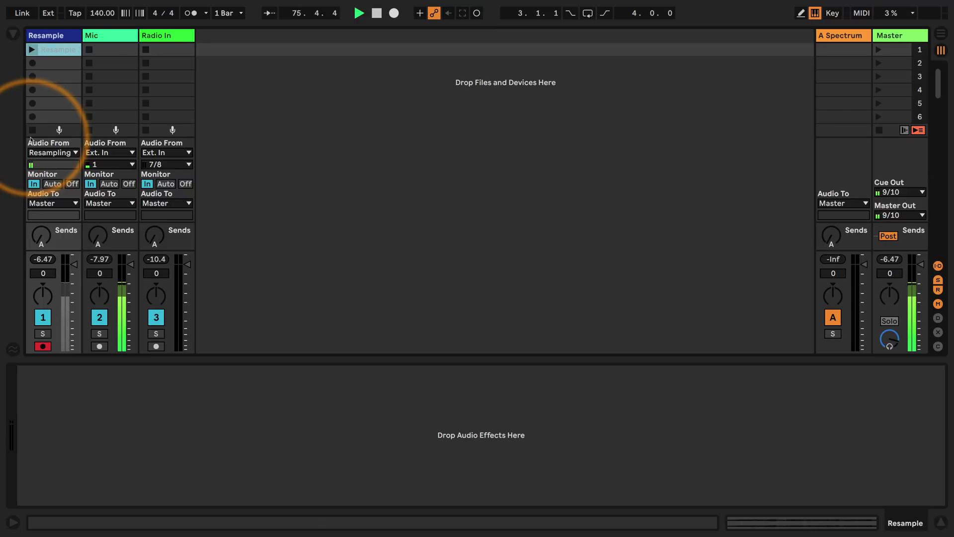
pyautogui.click(59, 50)
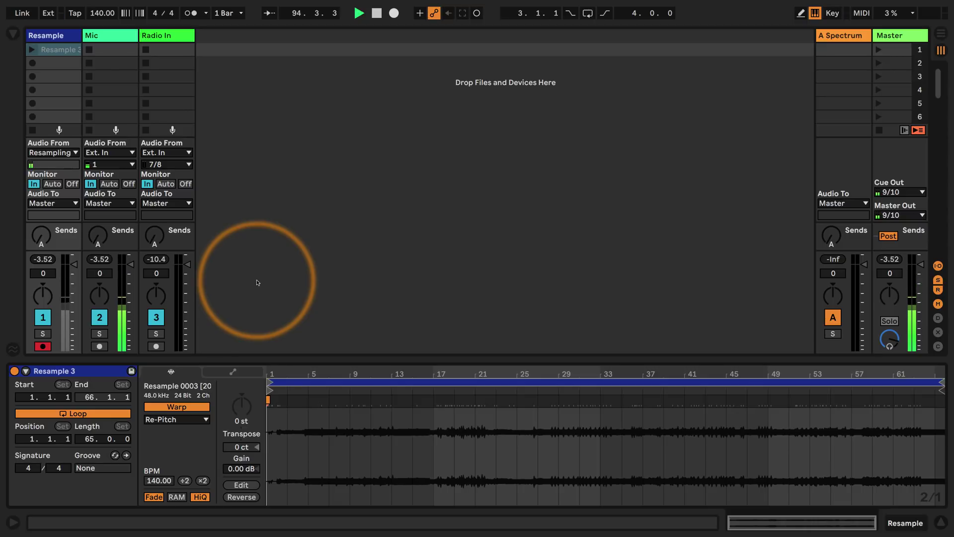
# - Add a Sampler instrument on a new MIDI track and load the recorded Resample 3 clip into it
pyautogui.click(13, 34)
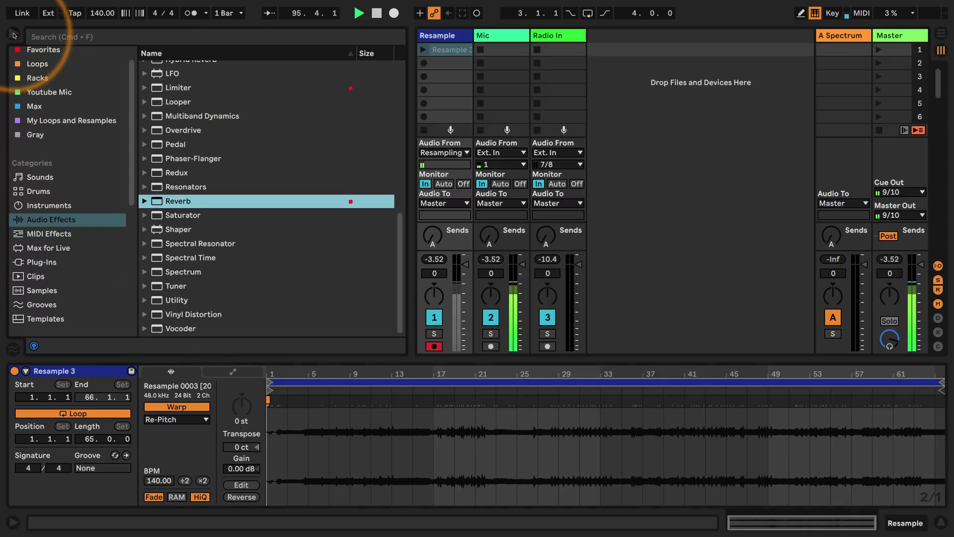
pyautogui.click(49, 205)
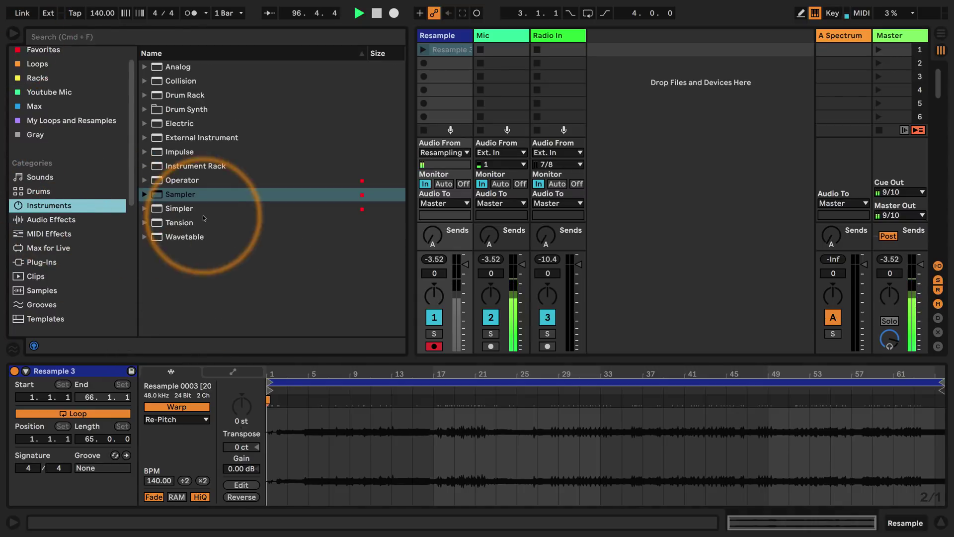
pyautogui.moveTo(152, 193); pyautogui.dragTo(603, 97)
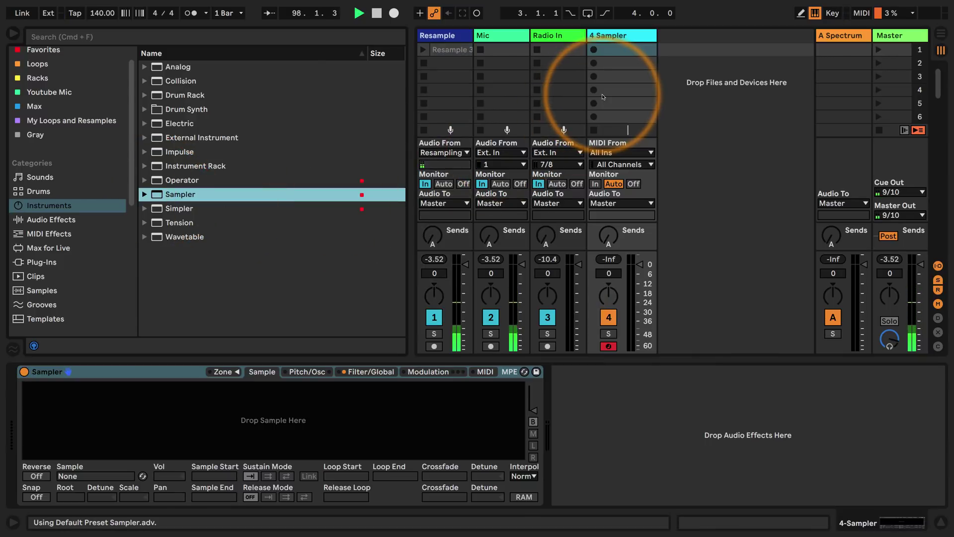
pyautogui.moveTo(447, 50); pyautogui.dragTo(309, 387)
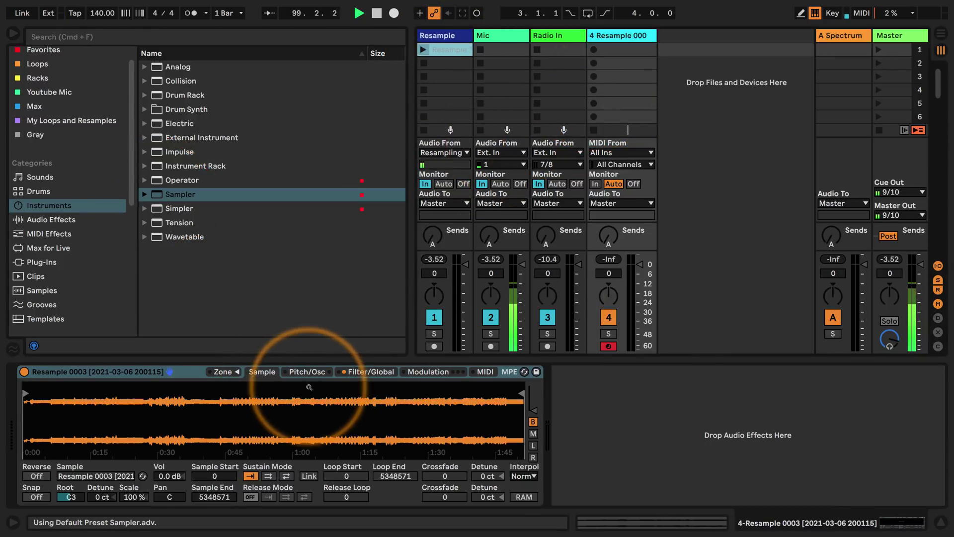
# - Set the Resample track's monitoring to Auto and create an empty MIDI clip in the Sampler track's first slot, with Draw Mode on
pyautogui.click(444, 184)
pyautogui.click(454, 50)
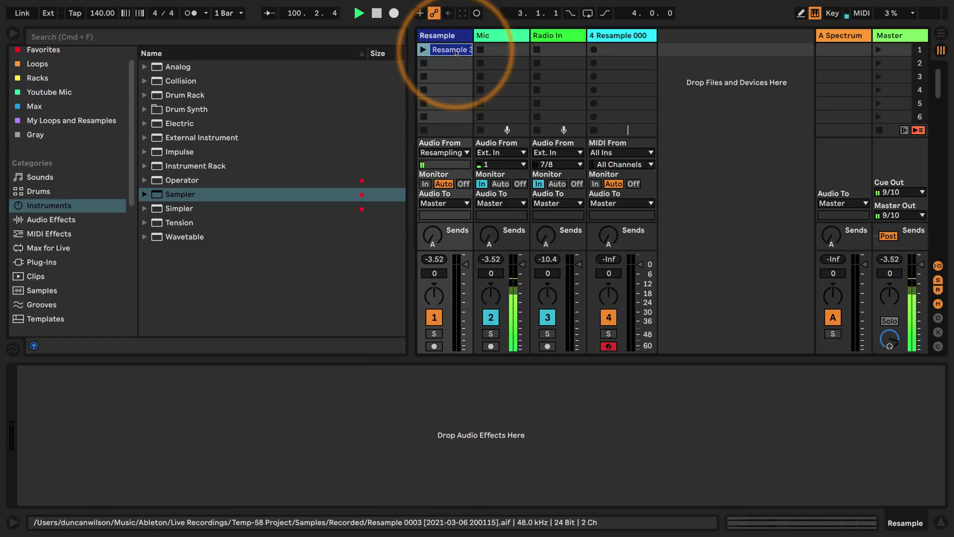
pyautogui.doubleClick(619, 48)
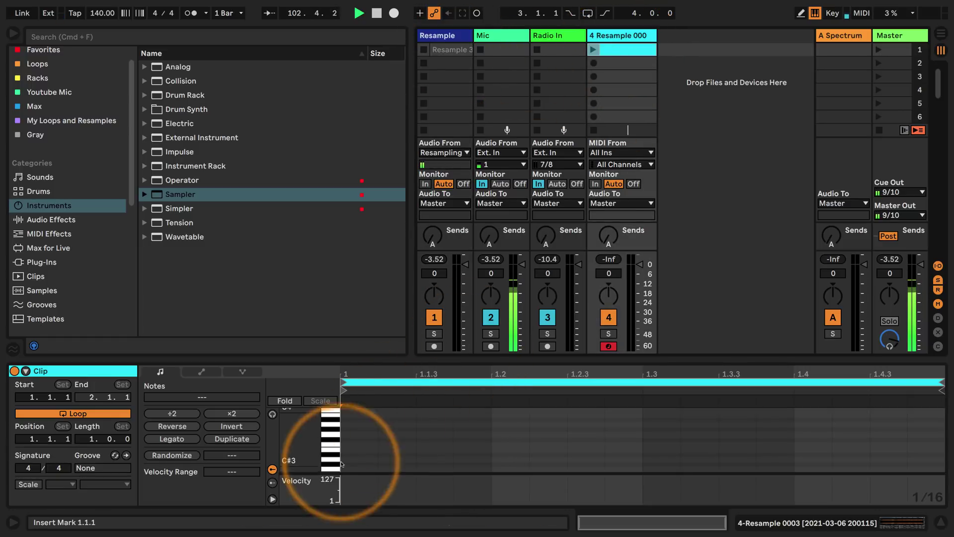
pyautogui.press('b')
pyautogui.moveTo(353, 467)
pyautogui.mouseDown()
pyautogui.moveTo(343, 468)
pyautogui.moveTo(575, 469)
pyautogui.moveTo(405, 468)
pyautogui.mouseUp()
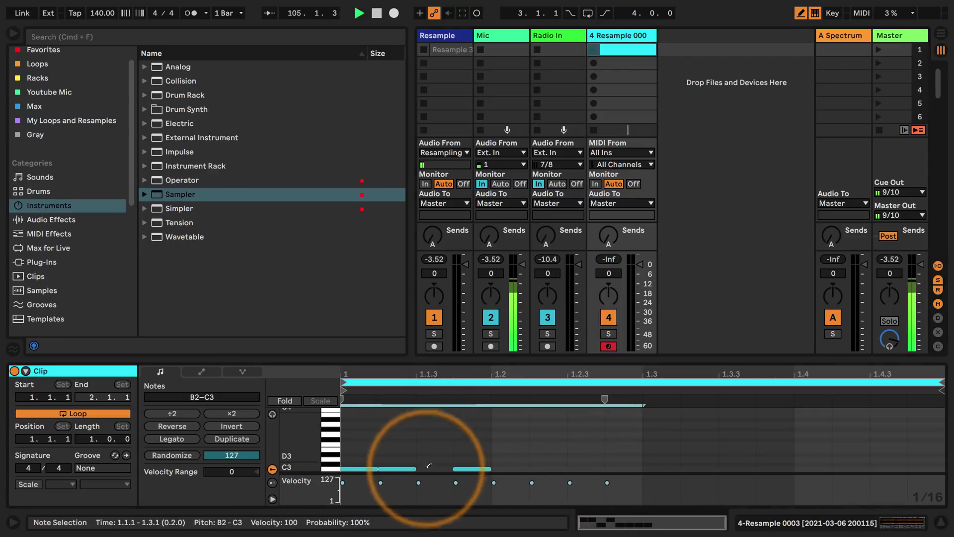
pyautogui.moveTo(448, 359); pyautogui.dragTo(454, 278)
pyautogui.moveTo(381, 411)
pyautogui.mouseDown()
pyautogui.moveTo(464, 336)
pyautogui.moveTo(724, 342)
pyautogui.moveTo(870, 406)
pyautogui.mouseUp()
pyautogui.press('super+a')
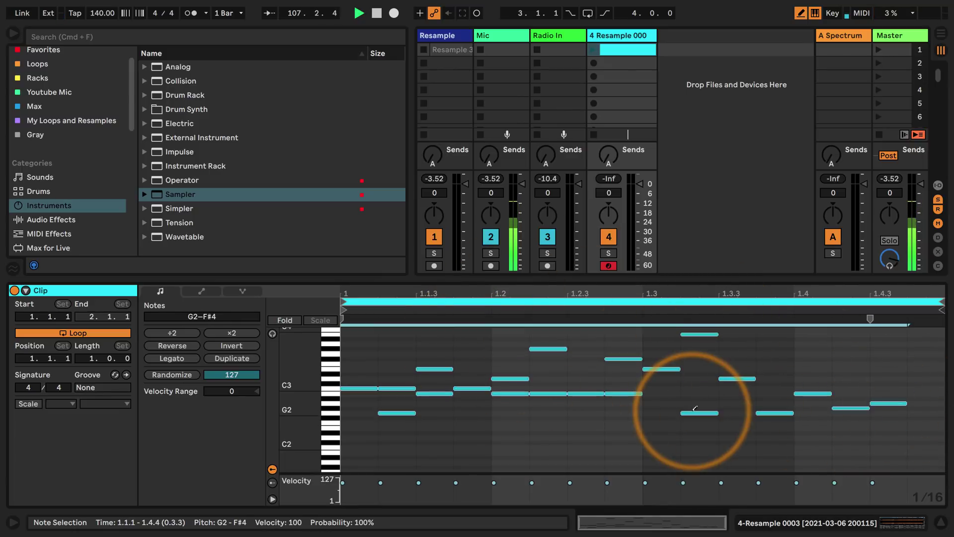
pyautogui.press('BackSpace')
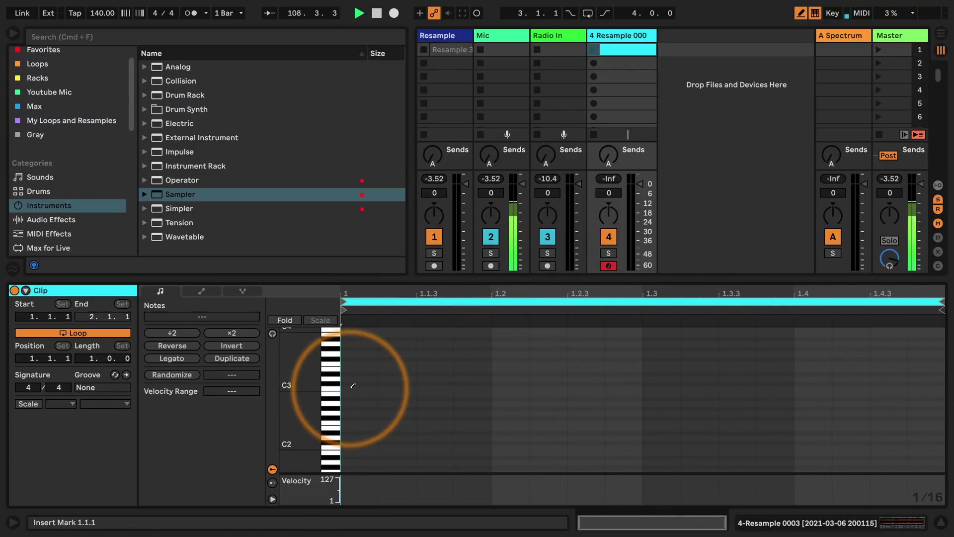
# - Fill the one-bar clip with sixteenth-note C3 notes and show an enlarged Chance lane below the velocities
pyautogui.moveTo(353, 385); pyautogui.dragTo(916, 380)
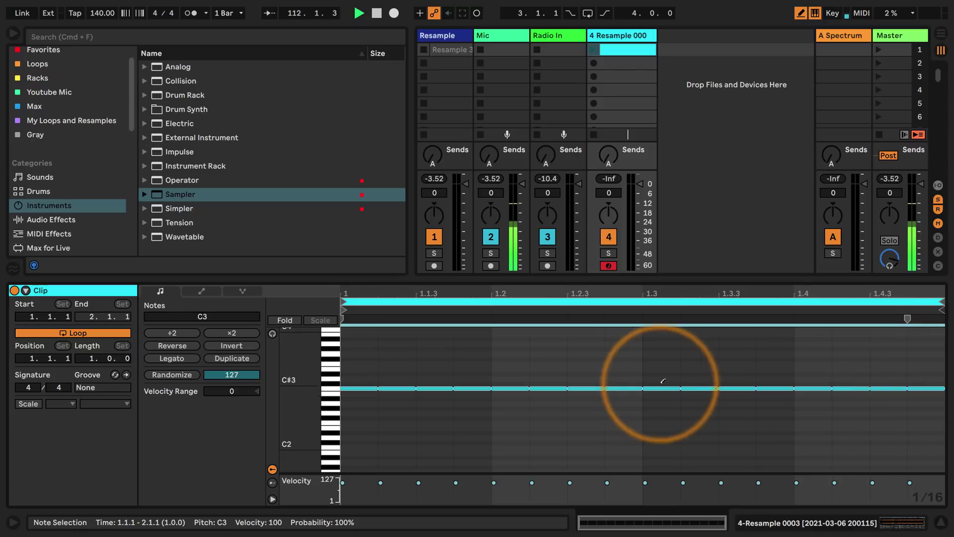
pyautogui.moveTo(294, 473); pyautogui.dragTo(293, 384)
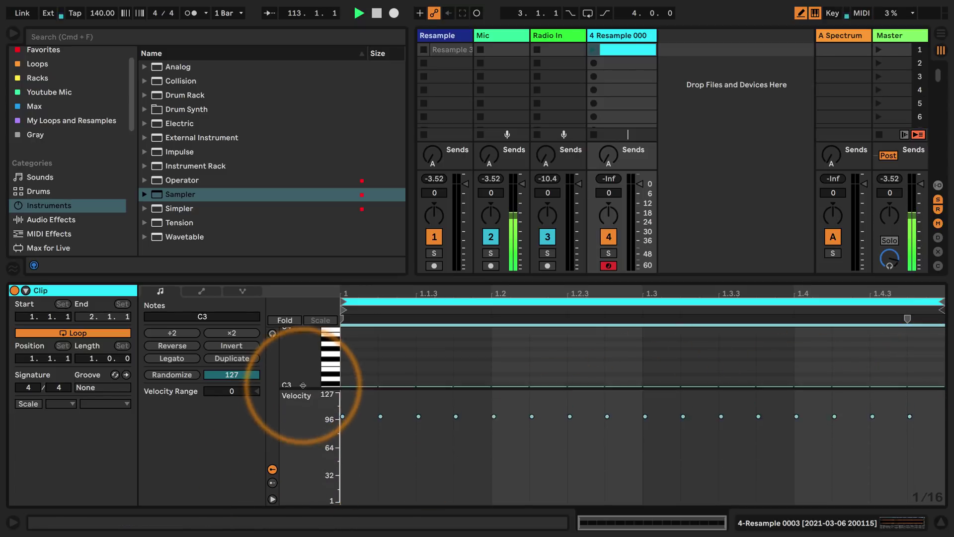
pyautogui.click(273, 482)
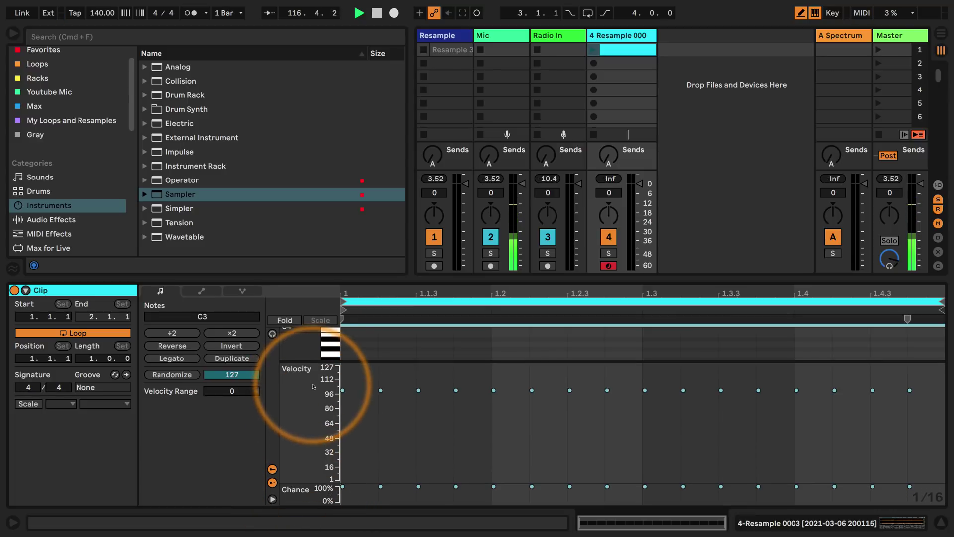
pyautogui.moveTo(313, 362); pyautogui.dragTo(307, 441)
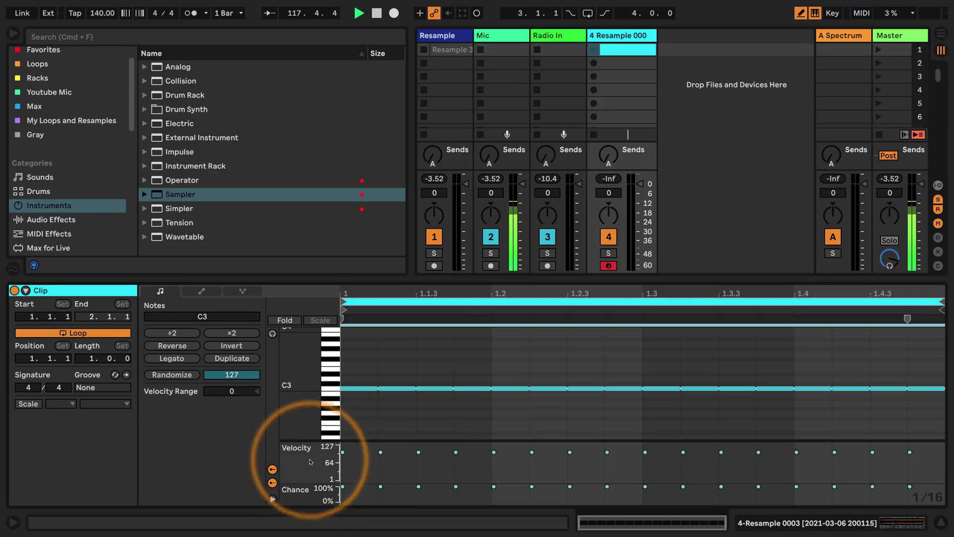
pyautogui.moveTo(307, 486); pyautogui.dragTo(307, 442)
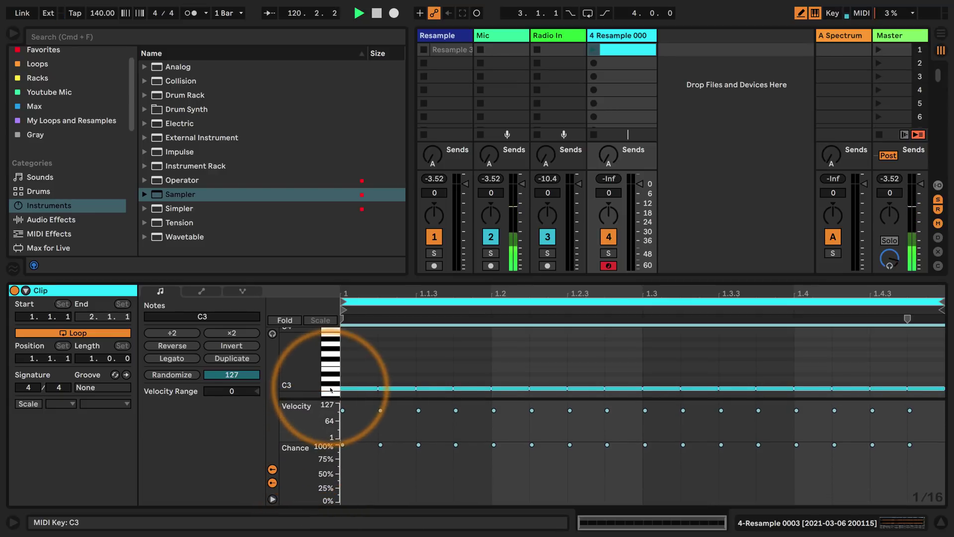
# - Lower the chance of the C3 notes to about 45%, with only the first note at 100%
pyautogui.click(343, 444)
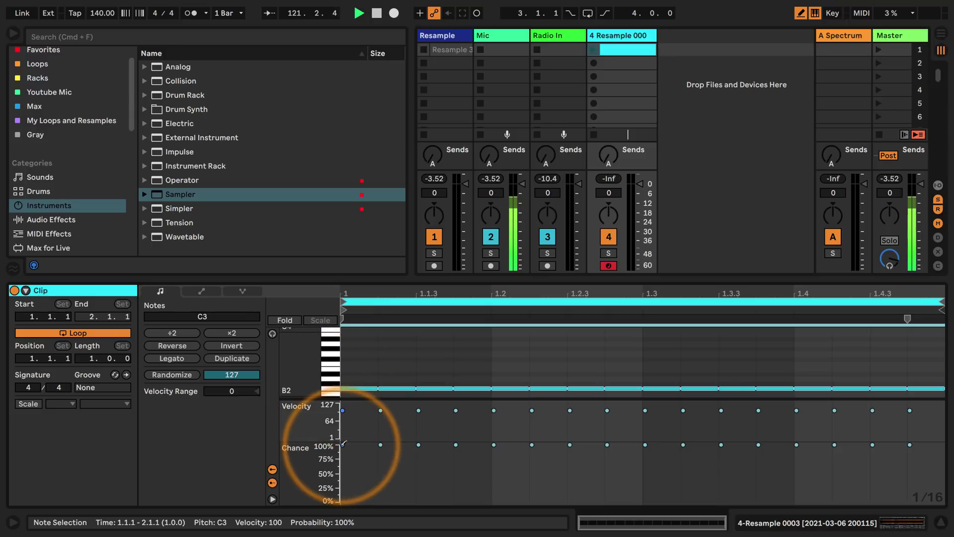
pyautogui.moveTo(343, 444); pyautogui.dragTo(342, 476)
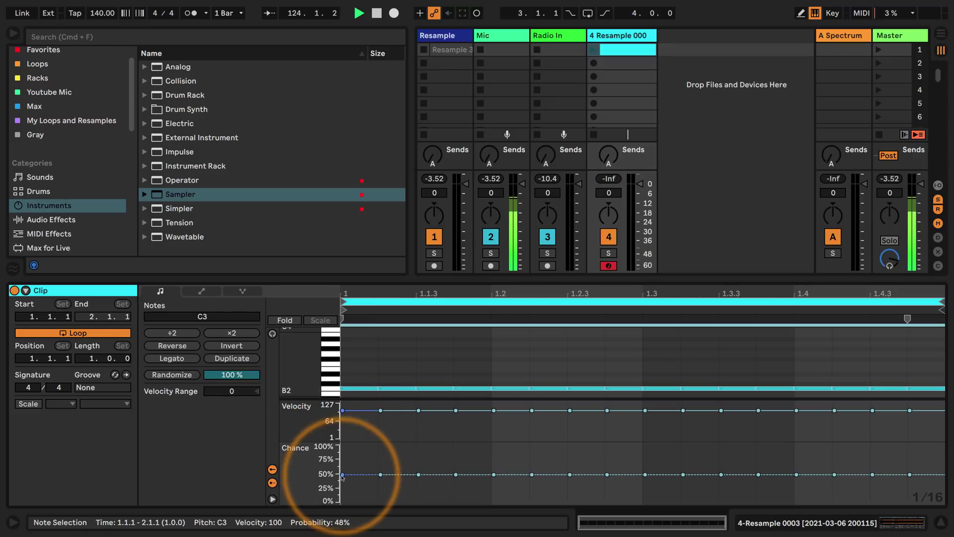
pyautogui.moveTo(343, 475); pyautogui.dragTo(342, 445)
pyautogui.click(348, 388)
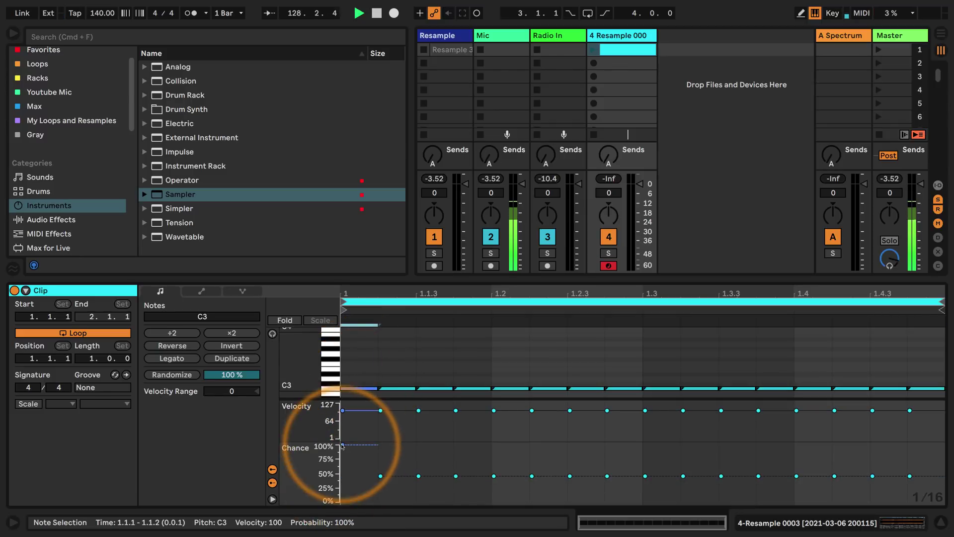
# - Launch the MIDI clip and move the Sampler's Sample Start to 84765
pyautogui.click(577, 143)
pyautogui.click(594, 49)
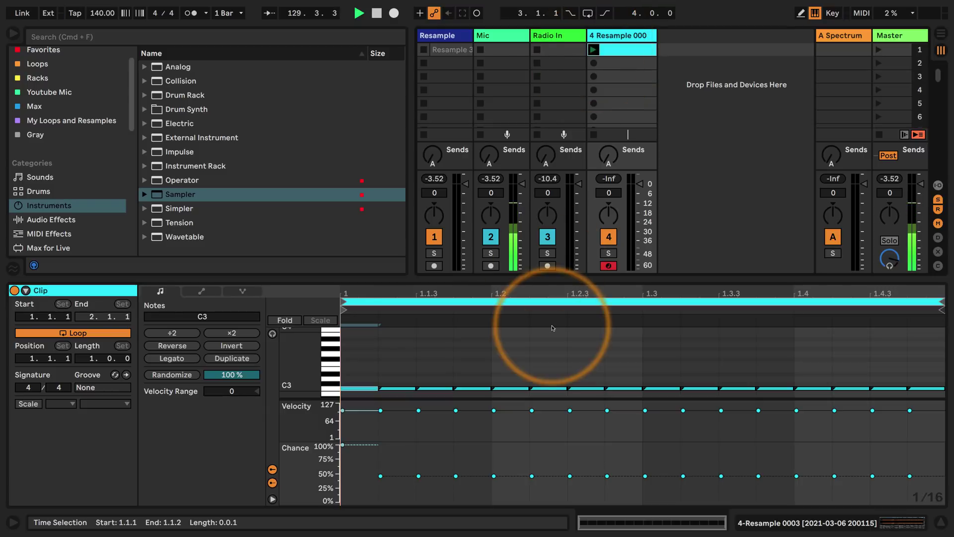
pyautogui.click(741, 522)
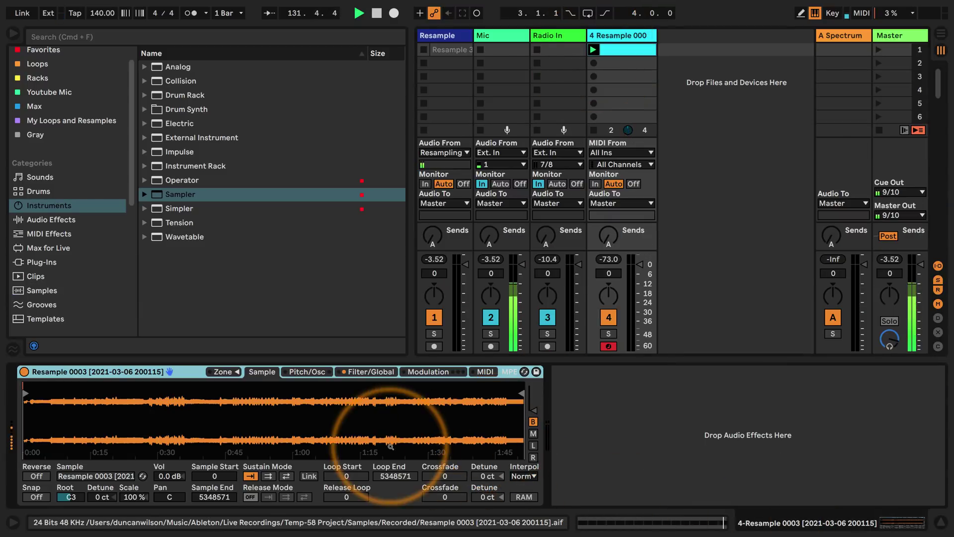
pyautogui.moveTo(28, 407)
pyautogui.mouseDown()
pyautogui.moveTo(32, 394)
pyautogui.moveTo(114, 395)
pyautogui.moveTo(121, 411)
pyautogui.mouseUp()
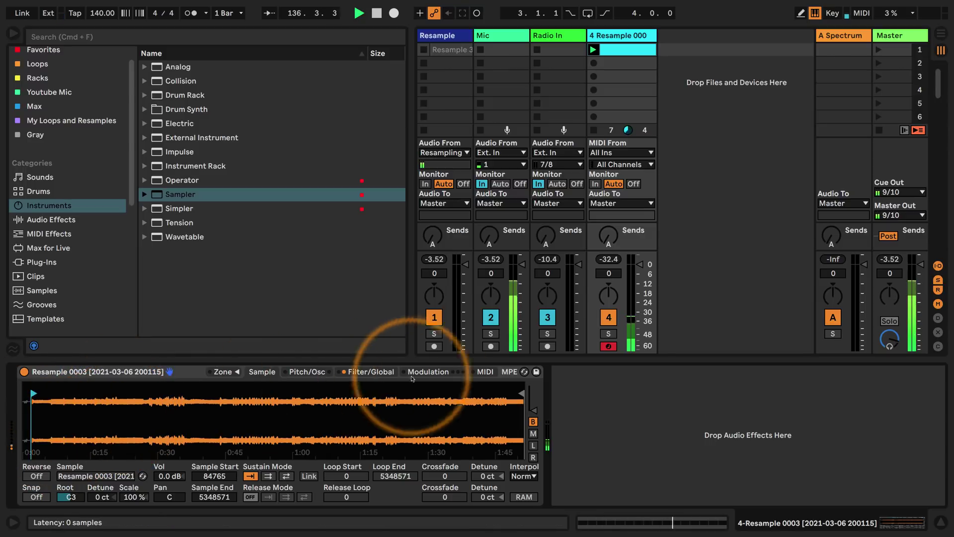
# - Enable LFO 2 in the Sampler's modulation settings and give it the random stepped waveform
pyautogui.click(484, 373)
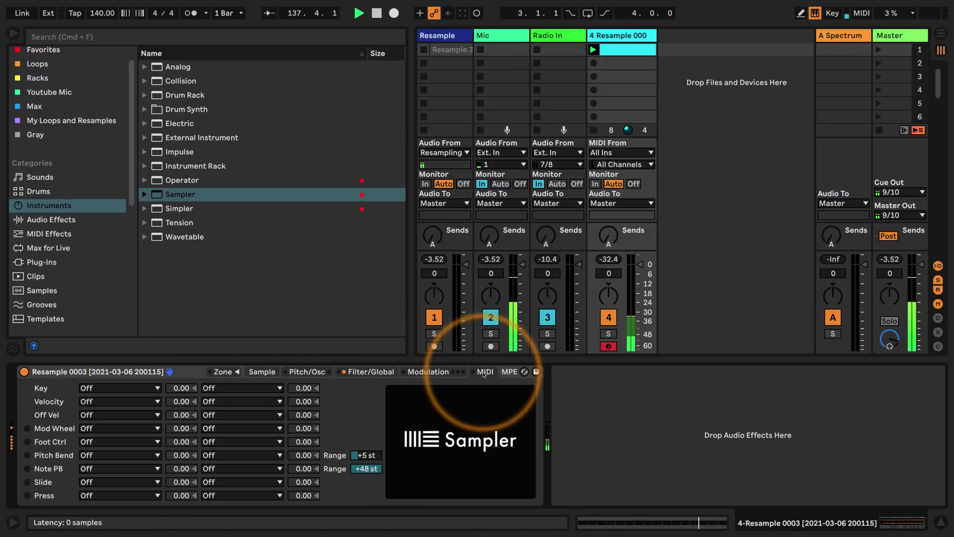
pyautogui.click(428, 372)
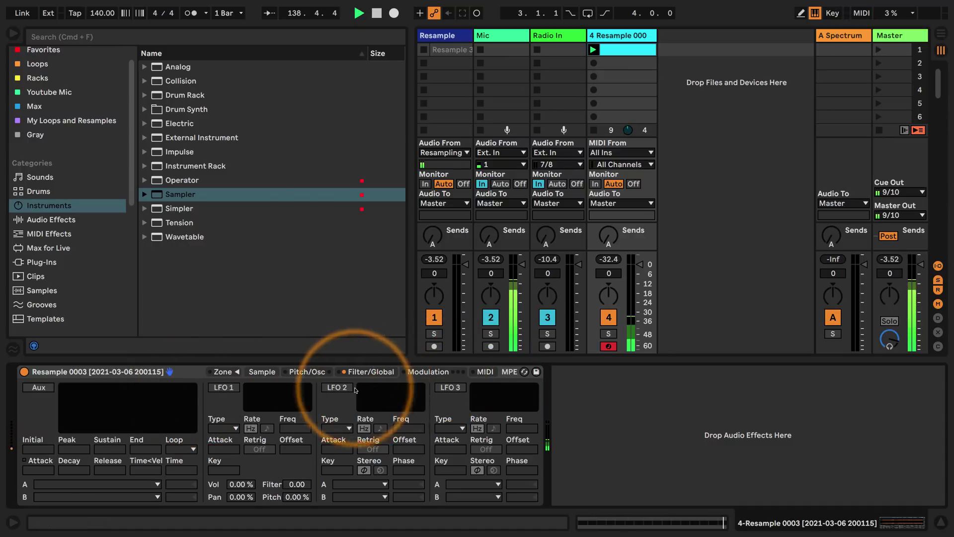
pyautogui.click(336, 387)
pyautogui.click(336, 429)
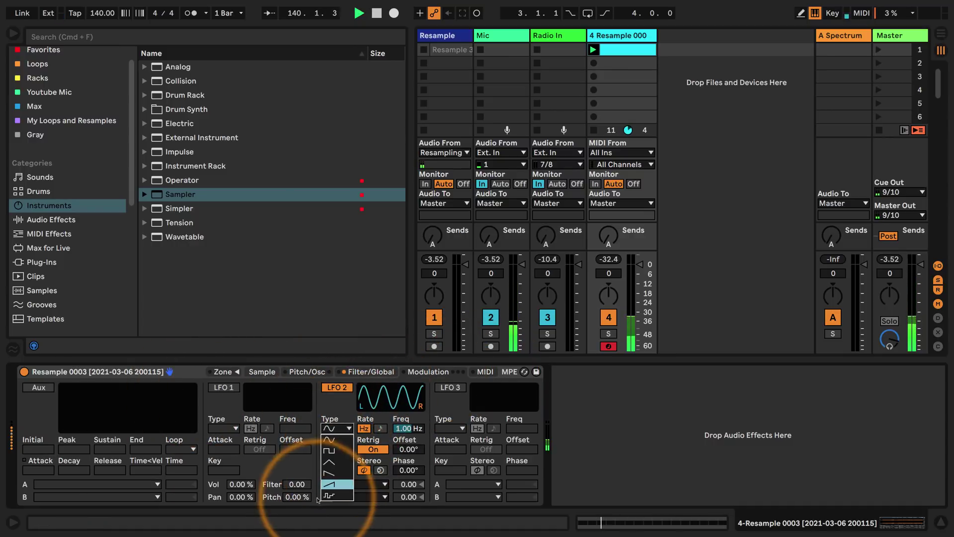
pyautogui.click(334, 496)
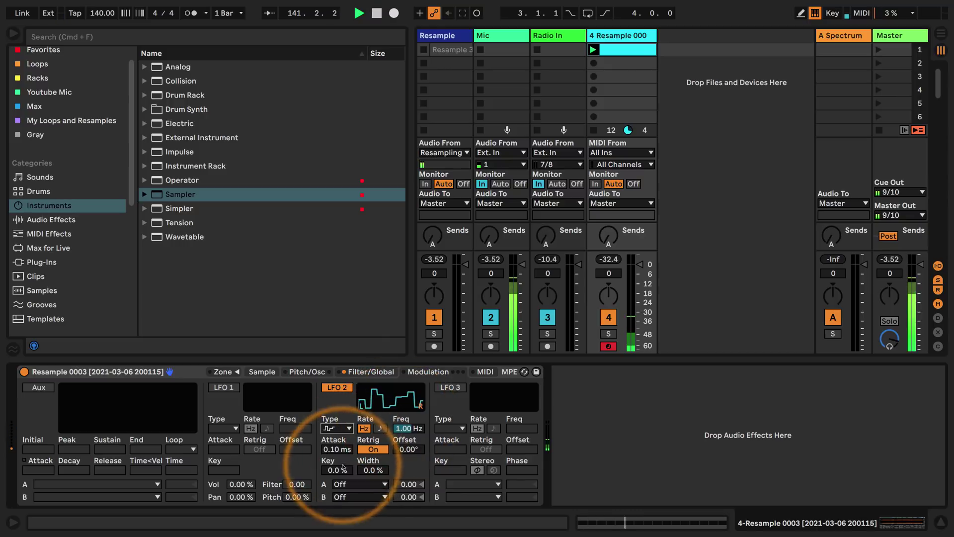
# - Assign LFO 2's destination A to Sample Offset with an amount of 100
pyautogui.click(360, 485)
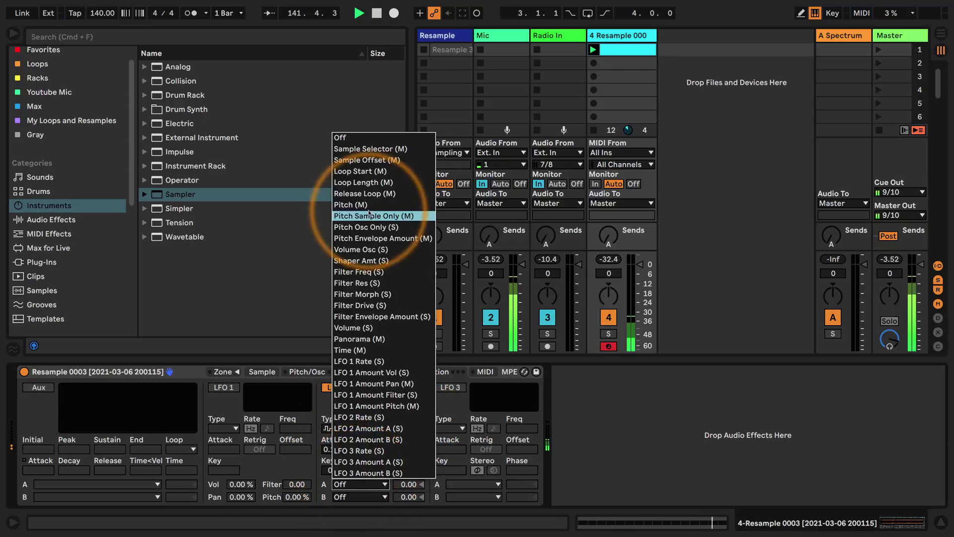
pyautogui.click(348, 157)
pyautogui.moveTo(409, 485); pyautogui.dragTo(409, 437)
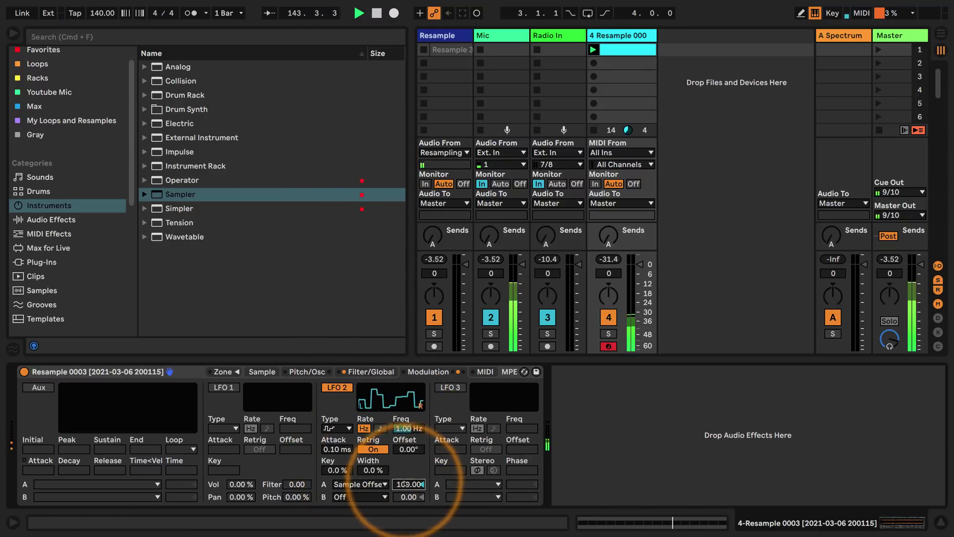
# - Set the Sampler's volume to 0 dB and shape its volume envelope with a decay of about 103 ms and sustain at -inf dB
pyautogui.click(371, 372)
pyautogui.click(376, 395)
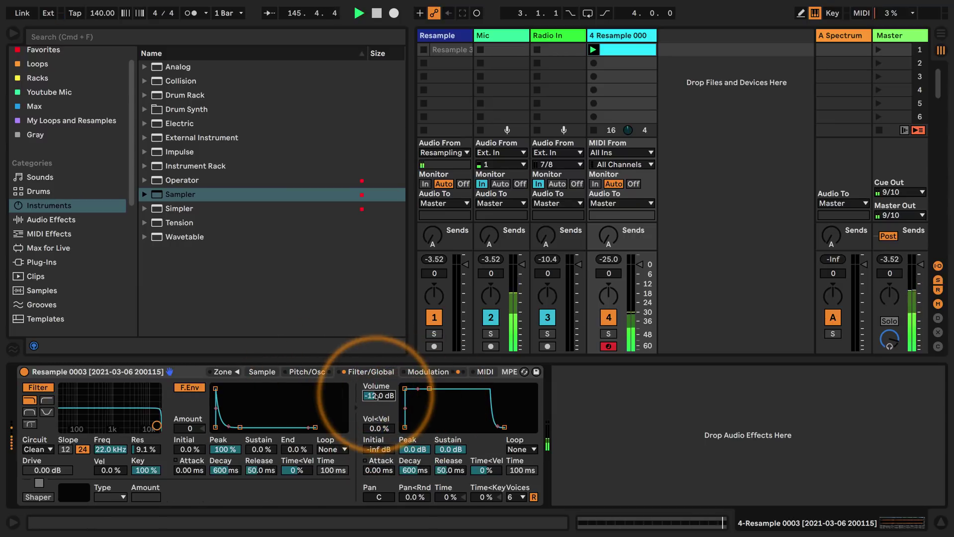
pyautogui.write('0')
pyautogui.press('Return')
pyautogui.moveTo(427, 393); pyautogui.dragTo(424, 427)
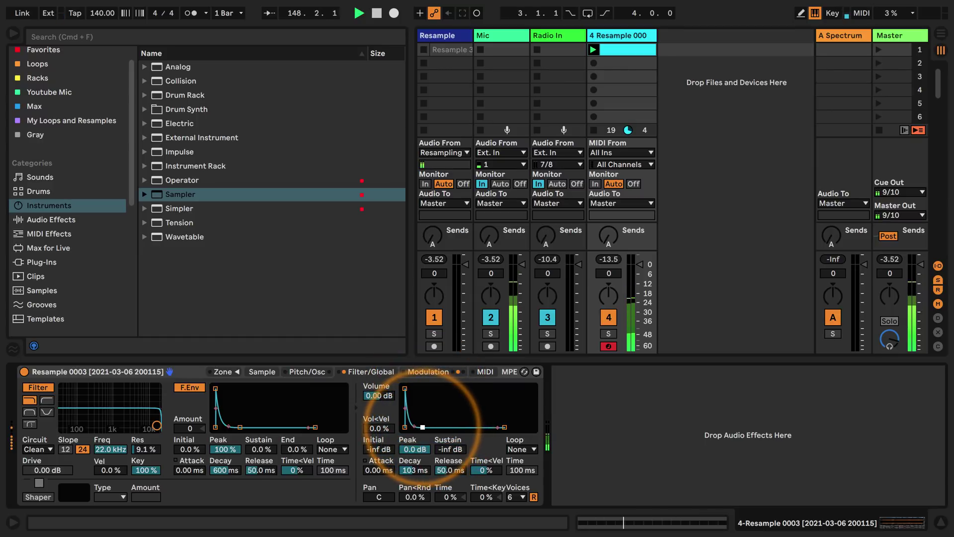
# - Set the Sampler volume envelope's decay to about 267 ms and its release to about 4.55 s
pyautogui.moveTo(445, 474); pyautogui.dragTo(414, 476)
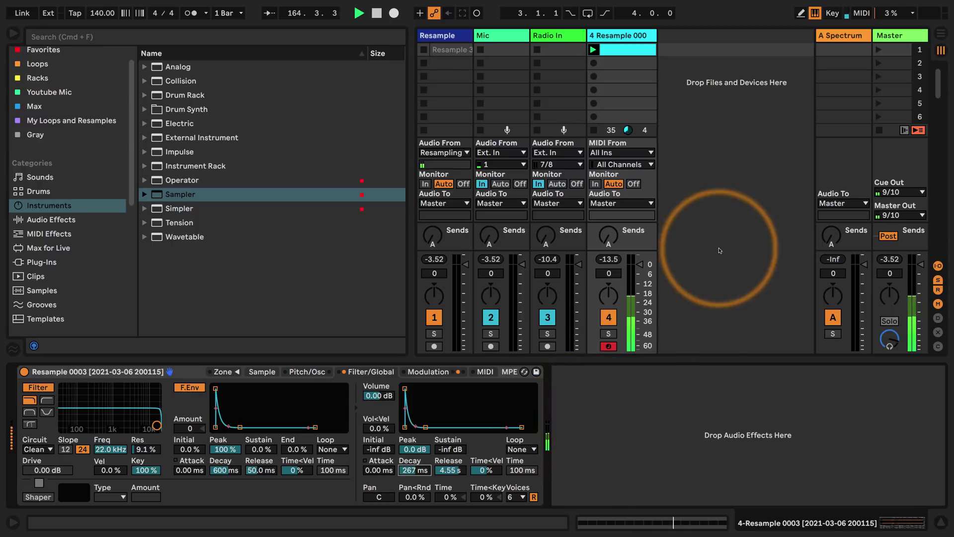
# - In the Resample track's MIDI clip, set the velocity of all C3 notes to 1 and their velocity range to +127
pyautogui.click(623, 54)
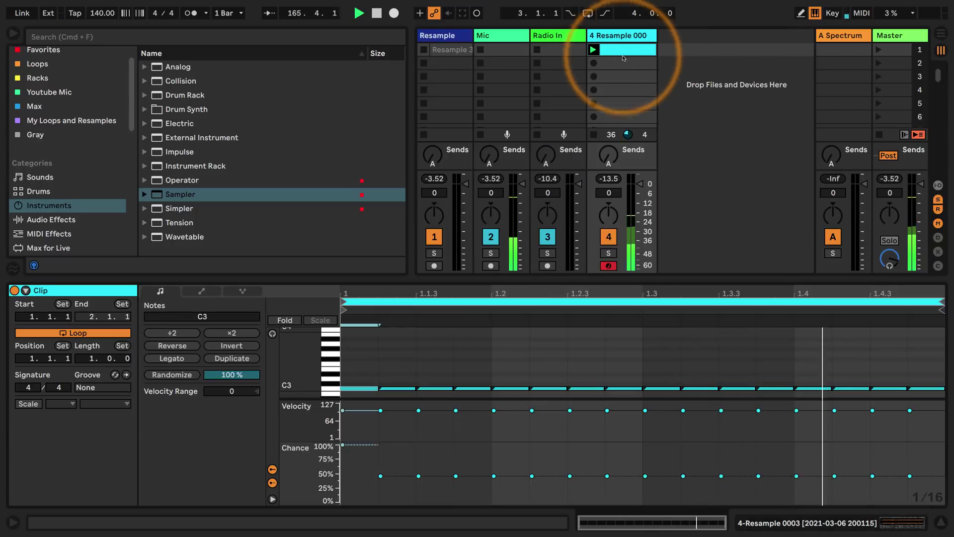
pyautogui.moveTo(320, 280); pyautogui.dragTo(325, 163)
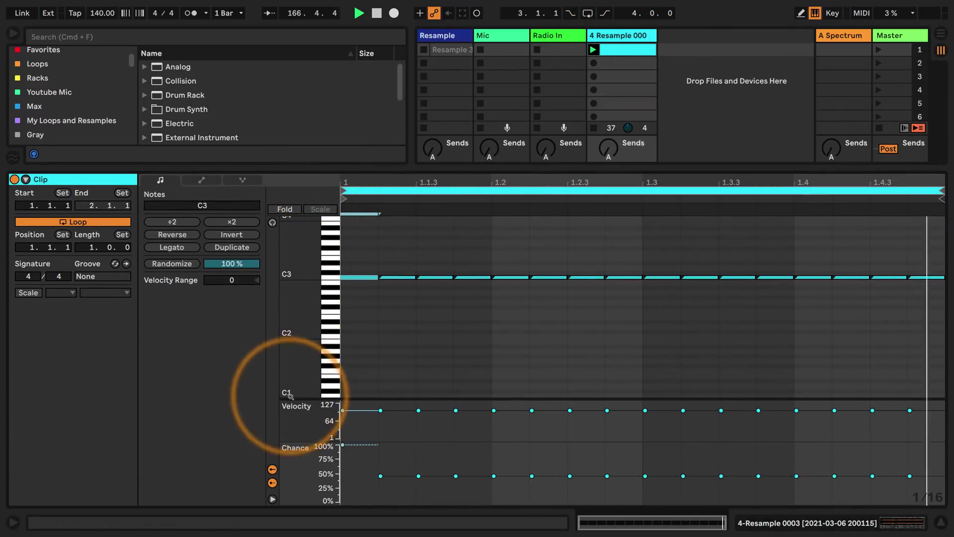
pyautogui.moveTo(288, 398); pyautogui.dragTo(307, 331)
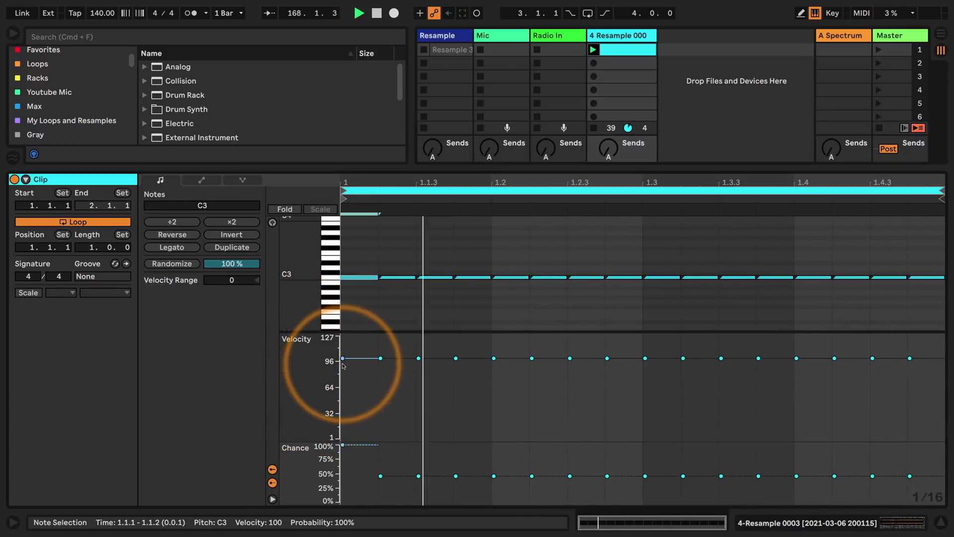
pyautogui.moveTo(343, 358); pyautogui.dragTo(342, 364)
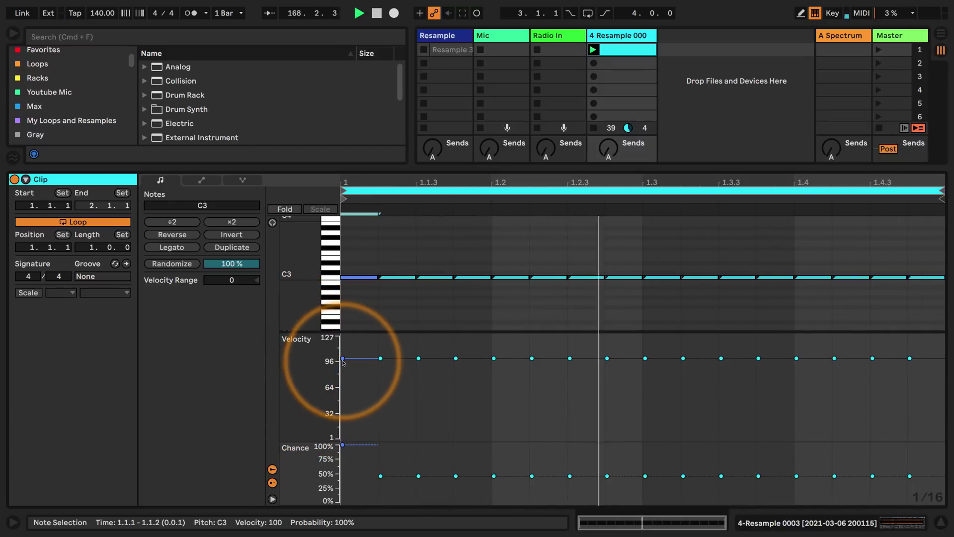
pyautogui.click(330, 278)
pyautogui.moveTo(343, 363)
pyautogui.mouseDown()
pyautogui.moveTo(342, 392)
pyautogui.moveTo(333, 367)
pyautogui.mouseUp()
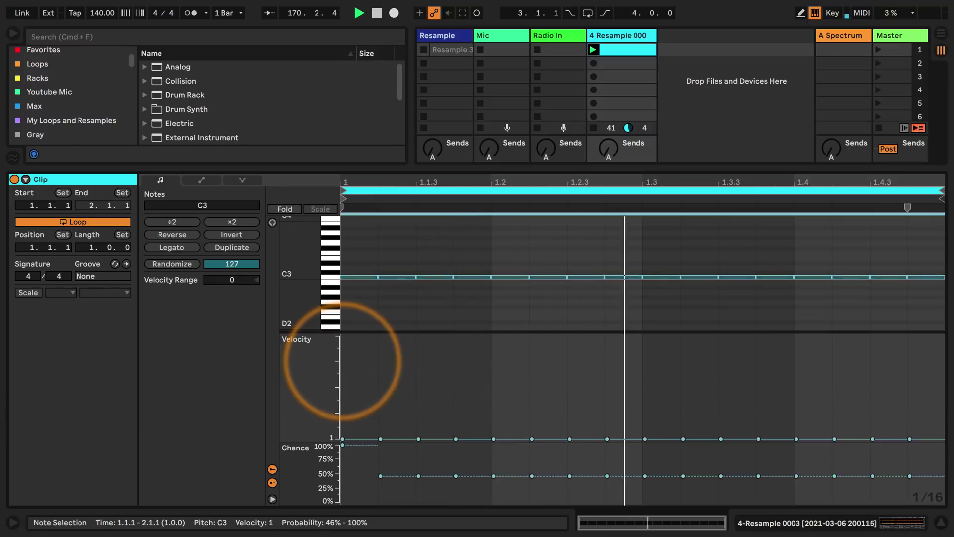
pyautogui.moveTo(215, 278); pyautogui.dragTo(227, 279)
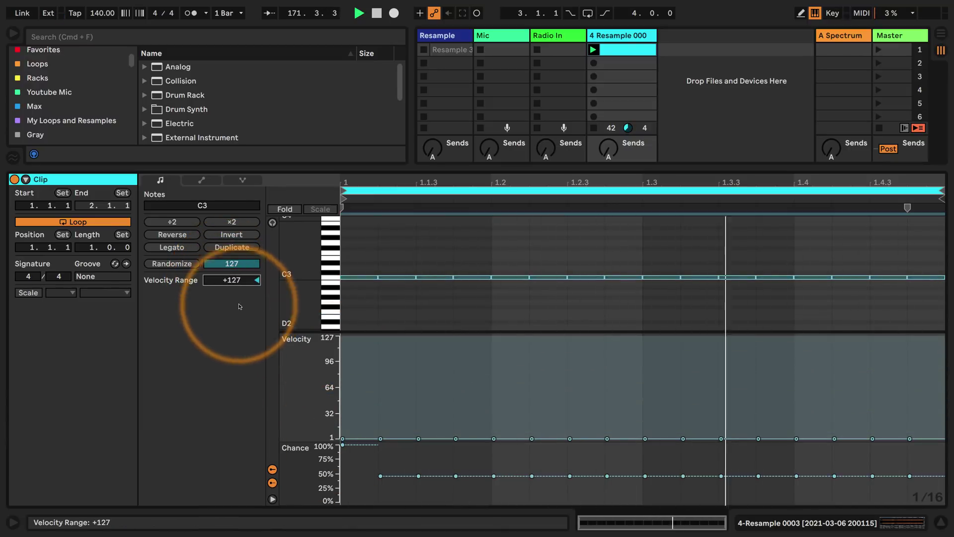
# - In the Sampler's global settings, set volume envelope Time<Vel to 100 % and decay to about 47.8 ms, with 3 voices and retrigger off
pyautogui.hotkey('shift', 'Tab')
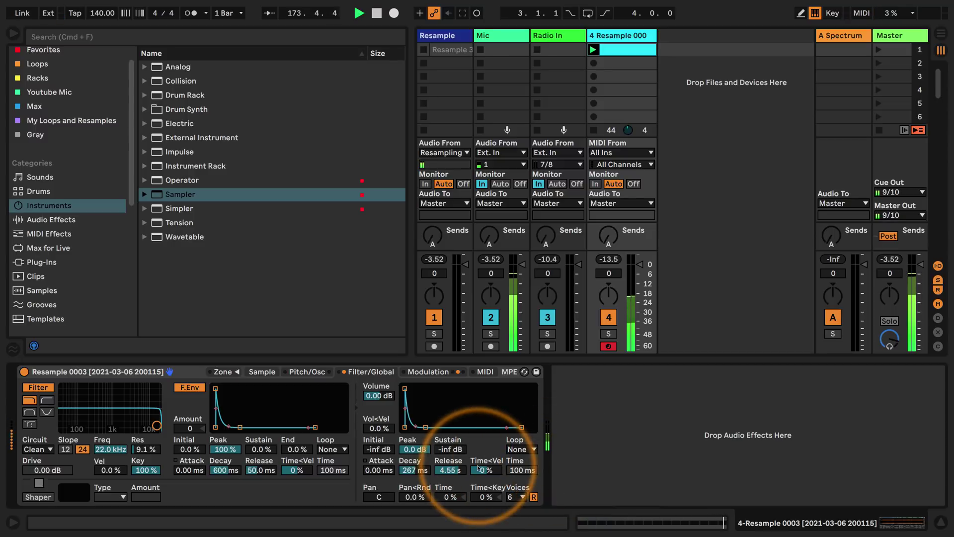
pyautogui.moveTo(479, 469); pyautogui.dragTo(479, 447)
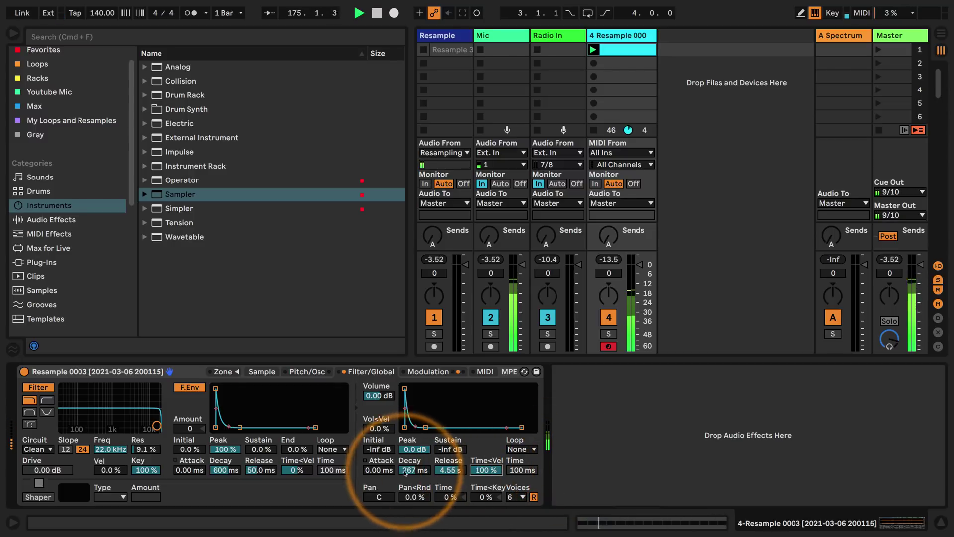
pyautogui.click(531, 498)
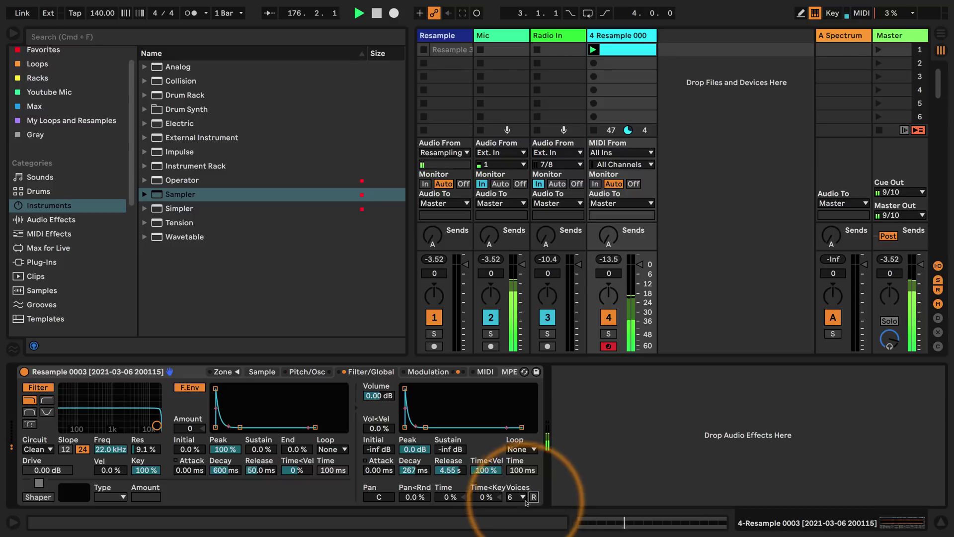
pyautogui.click(519, 497)
pyautogui.click(514, 343)
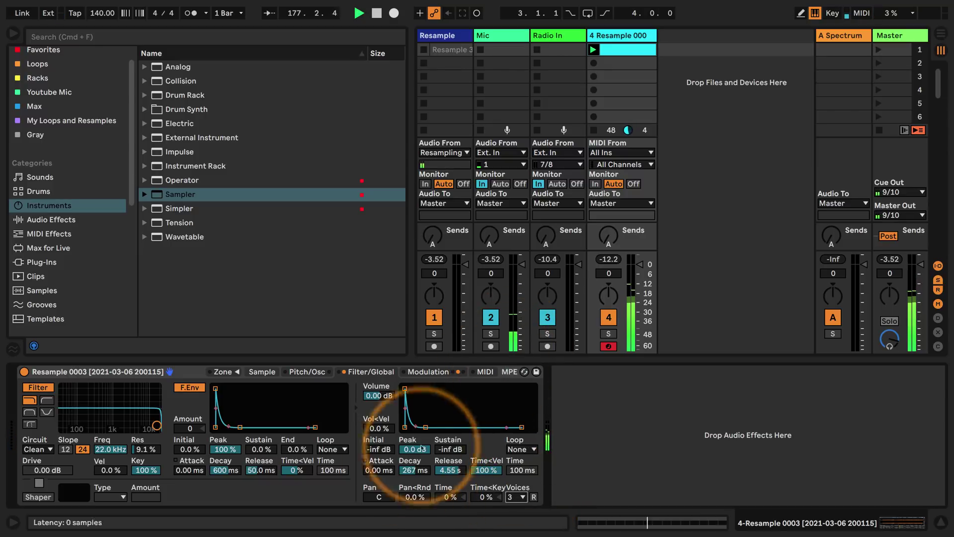
pyautogui.moveTo(415, 470); pyautogui.dragTo(401, 503)
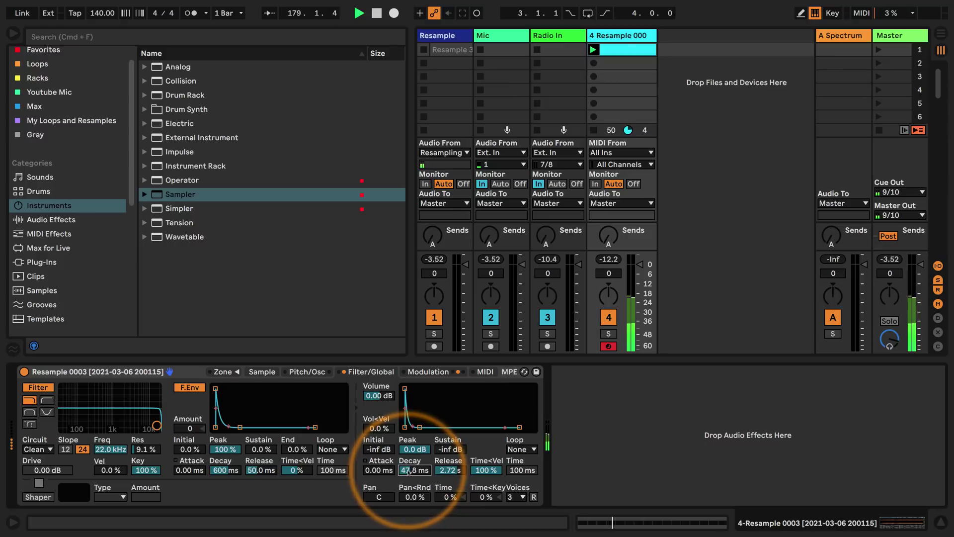
# - Enable LFO 3 in the Sampler's modulation settings and give it the random stepped waveform
pyautogui.click(436, 373)
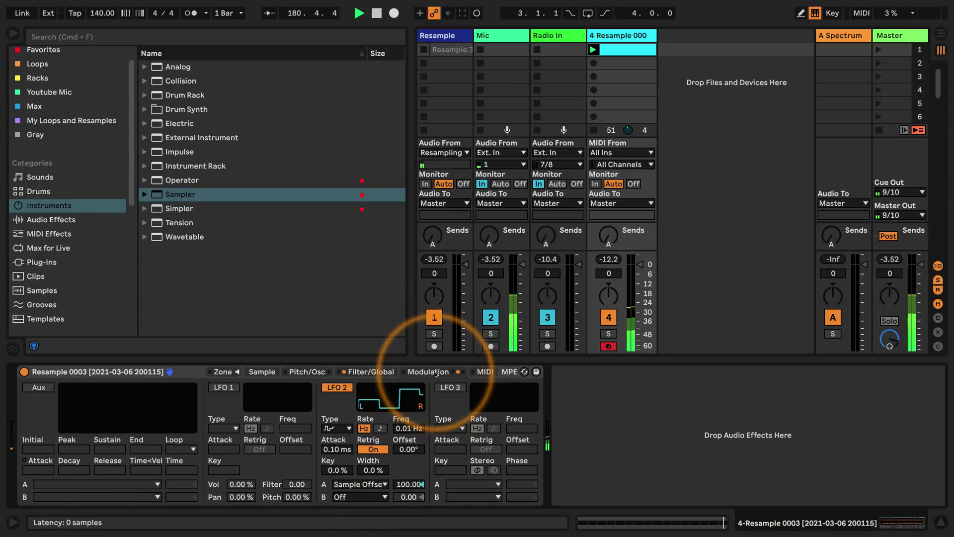
pyautogui.click(449, 388)
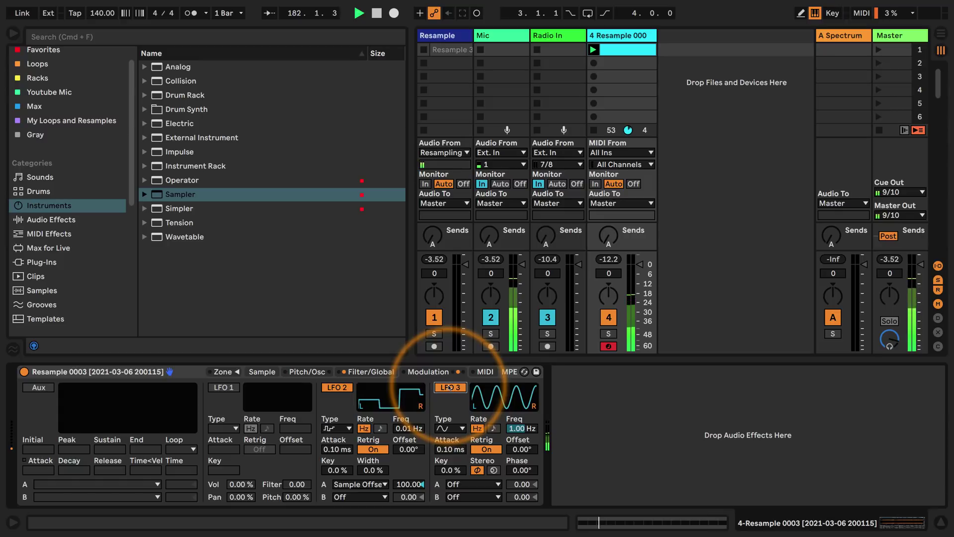
pyautogui.click(450, 429)
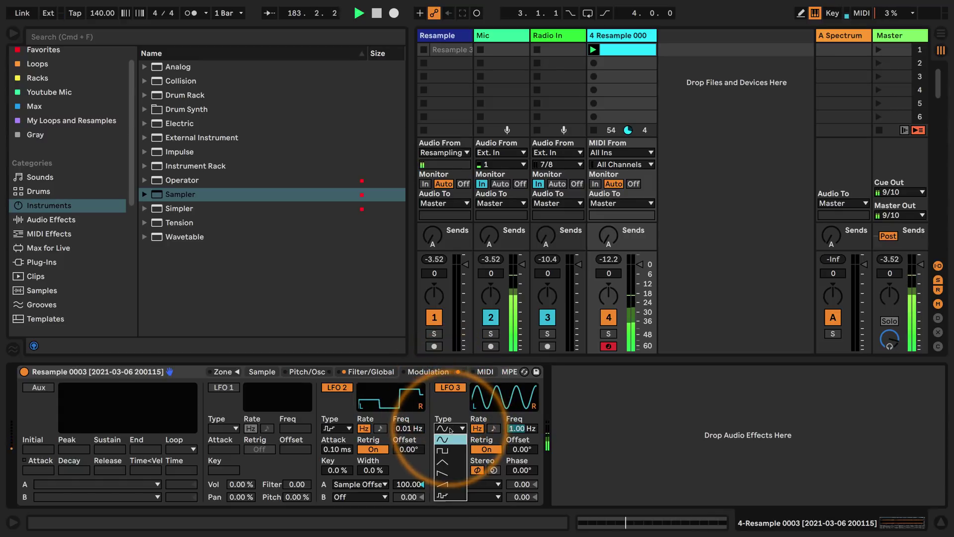
pyautogui.click(442, 495)
# - Assign LFO 3's destination A to Pitch with an amount of 100 and set its frequency to 0.01 Hz
pyautogui.click(473, 484)
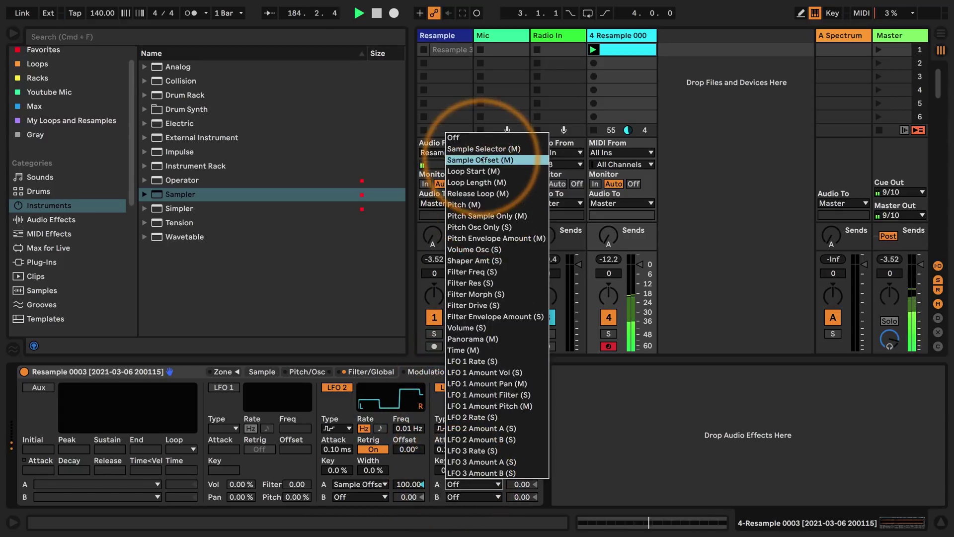
pyautogui.click(479, 205)
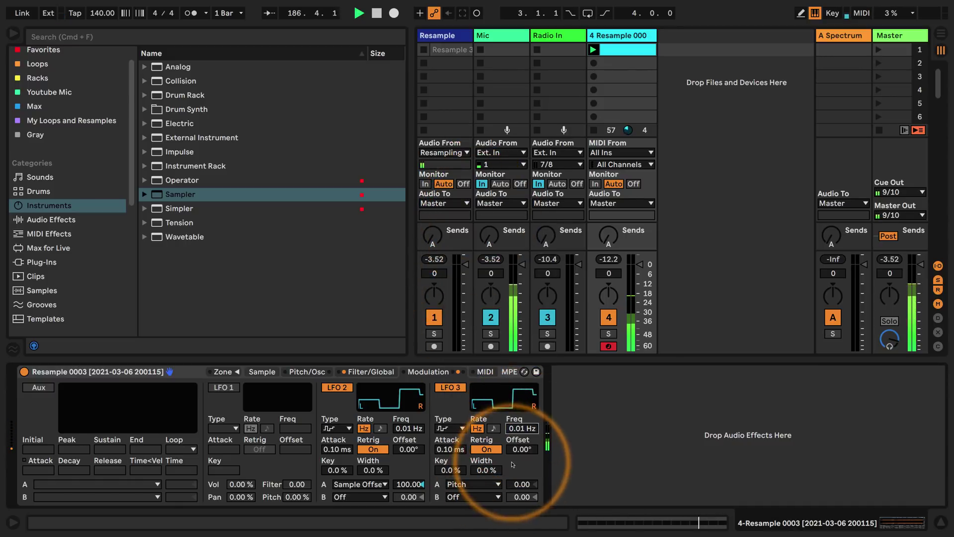
pyautogui.moveTo(520, 484); pyautogui.dragTo(521, 438)
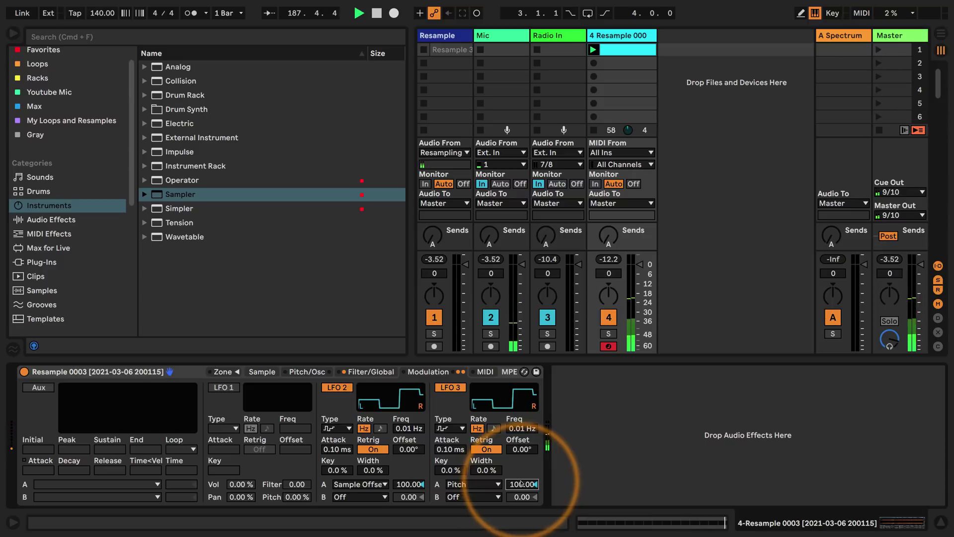
# - Set the Sampler volume envelope's decay to about 40.3 ms and its release to about 9.06 s
pyautogui.click(377, 373)
pyautogui.moveTo(415, 470)
pyautogui.mouseDown()
pyautogui.moveTo(449, 468)
pyautogui.moveTo(413, 472)
pyautogui.mouseUp()
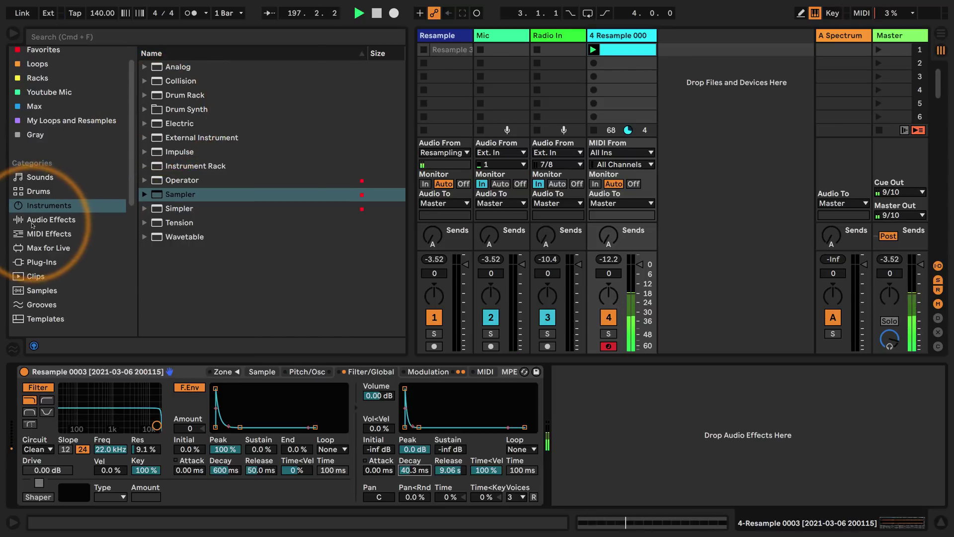
# - Add a Drum Buss after the Sampler, enable its compressor and set Transients to 0.16
pyautogui.click(49, 219)
pyautogui.scroll(3, 260, 150)
pyautogui.scroll(4, 260, 150)
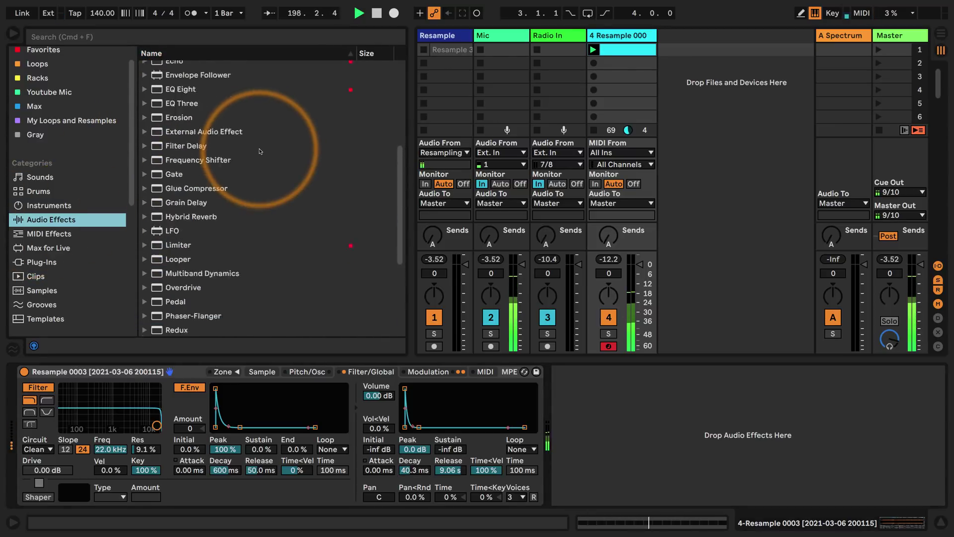
pyautogui.scroll(2, 260, 151)
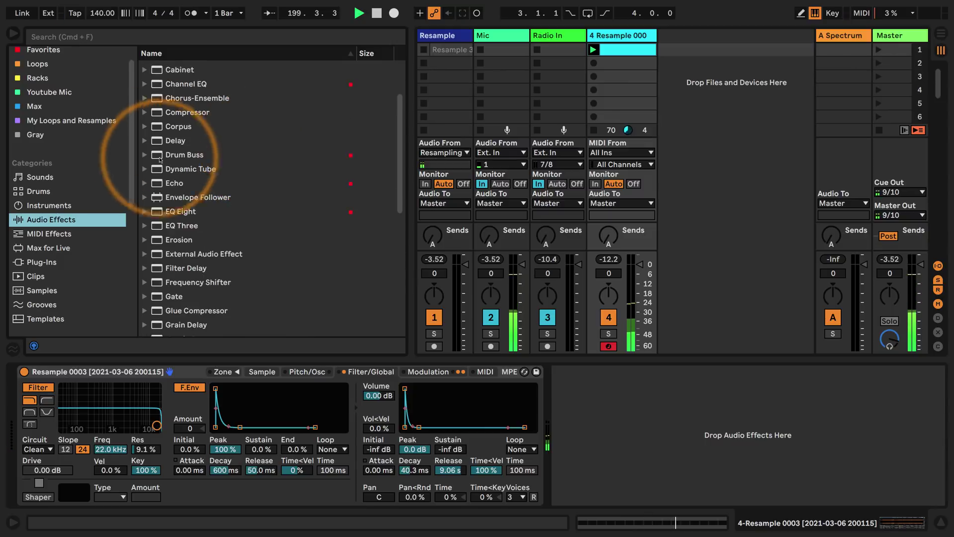
pyautogui.moveTo(159, 155); pyautogui.dragTo(677, 433)
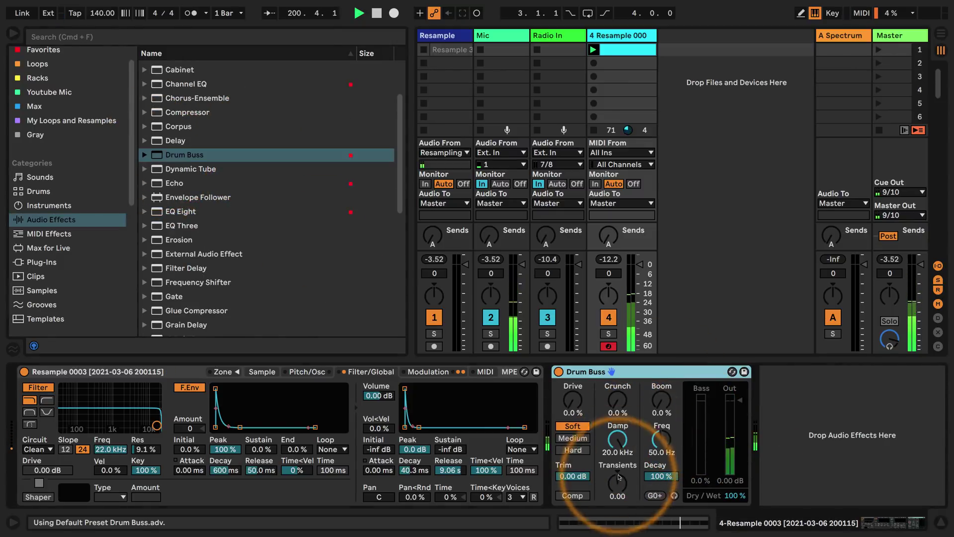
pyautogui.click(589, 494)
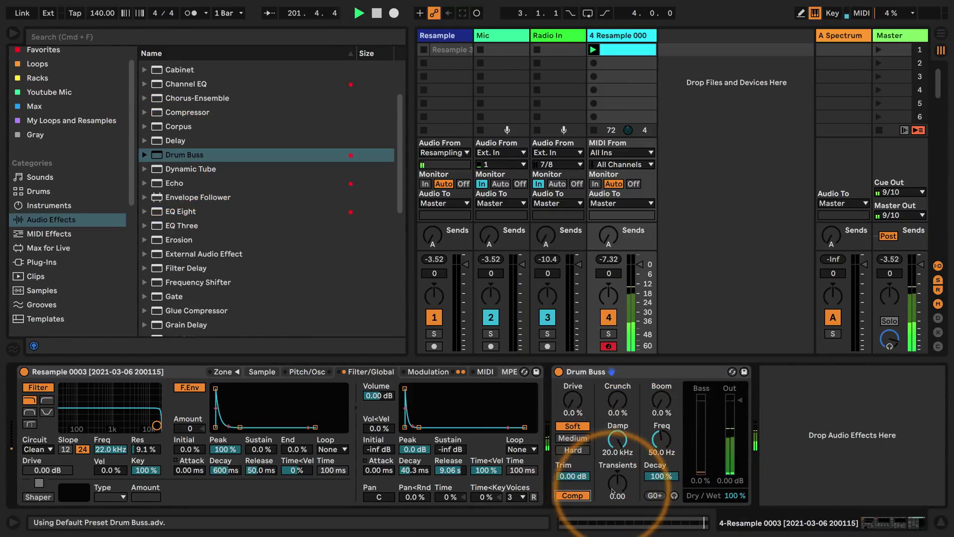
pyautogui.moveTo(617, 483); pyautogui.dragTo(617, 467)
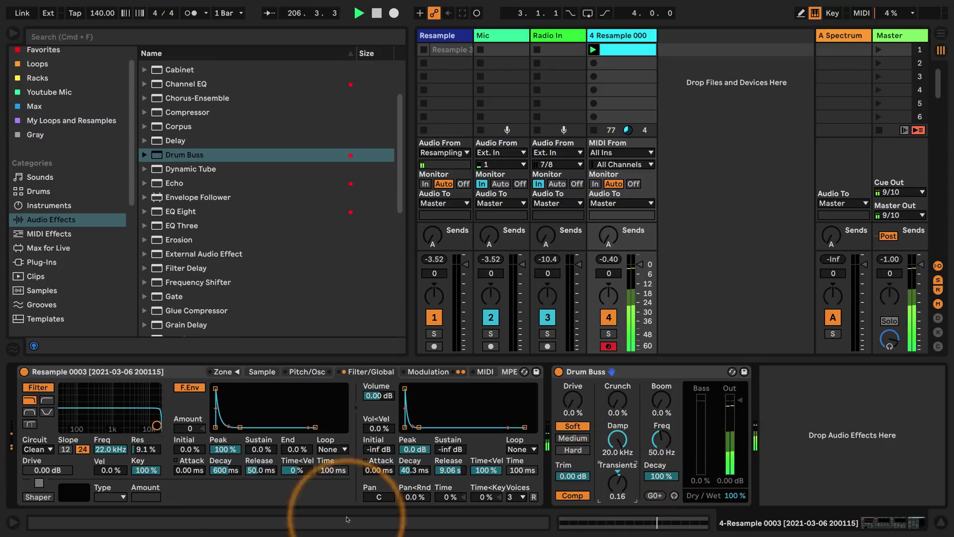
# - Switch the Sampler's filter to high-pass at about 105 Hz and set the volume envelope's decay to 56.8 ms and release to 245 ms
pyautogui.click(47, 400)
pyautogui.moveTo(156, 425); pyautogui.dragTo(81, 428)
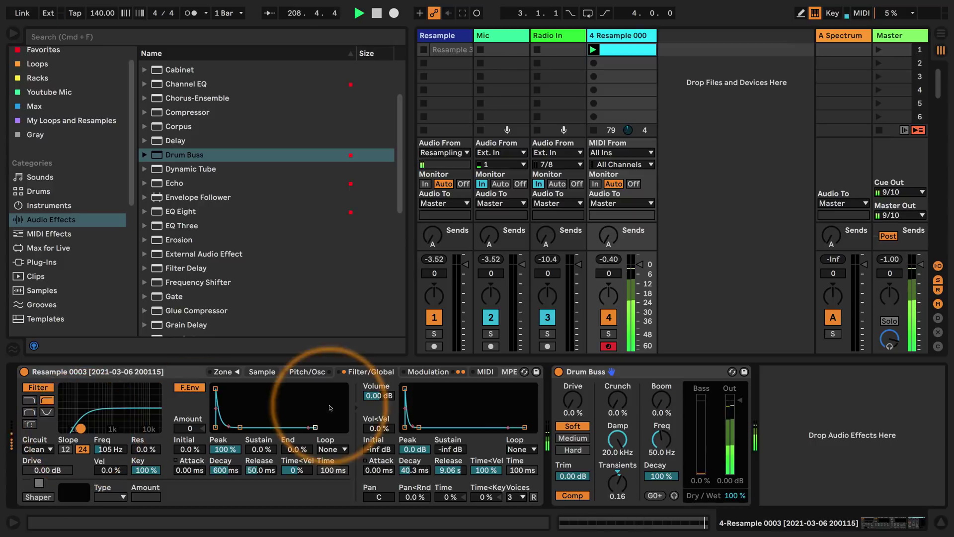
pyautogui.moveTo(414, 470)
pyautogui.mouseDown()
pyautogui.moveTo(447, 475)
pyautogui.moveTo(409, 468)
pyautogui.mouseUp()
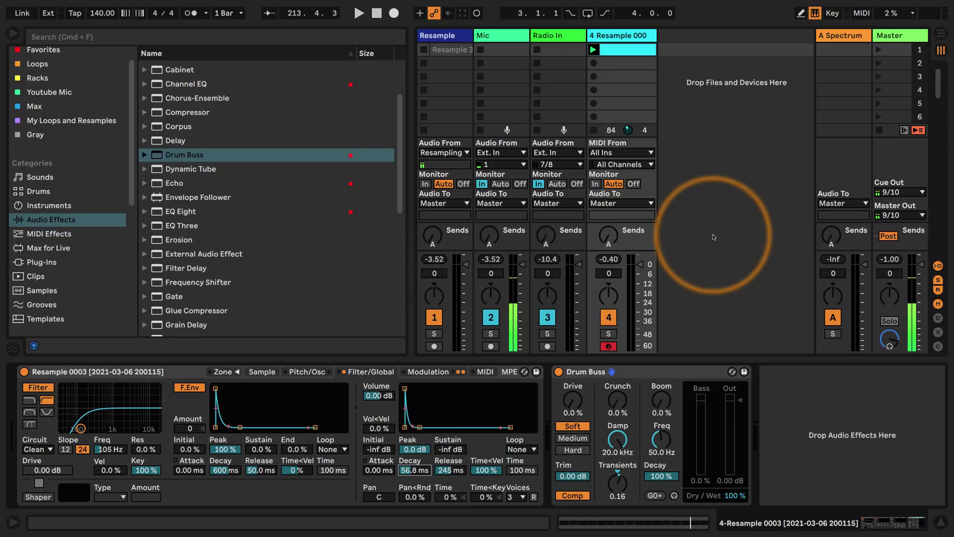
# - Insert a Spectral Resonator between the Sampler and the Drum Buss
pyautogui.scroll(-6, 226, 184)
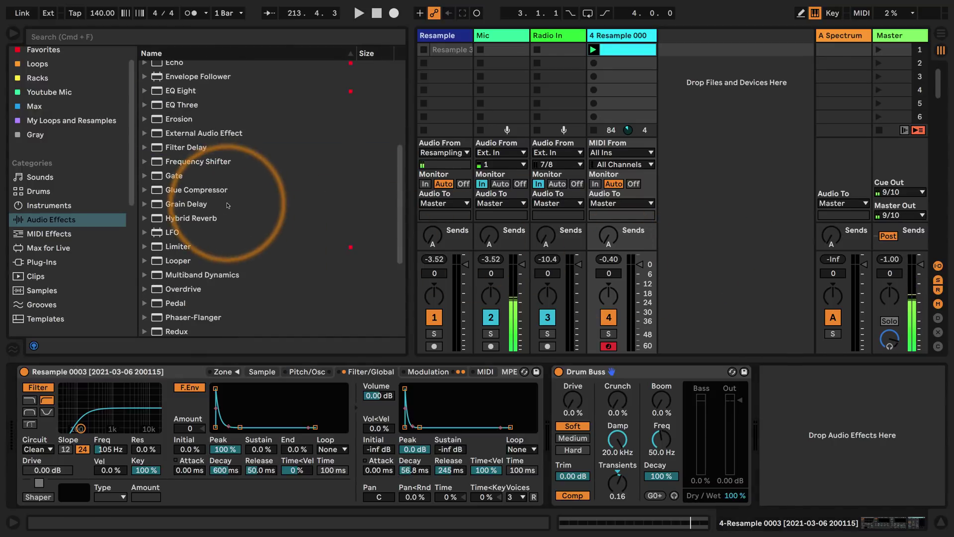
pyautogui.scroll(-2, 239, 206)
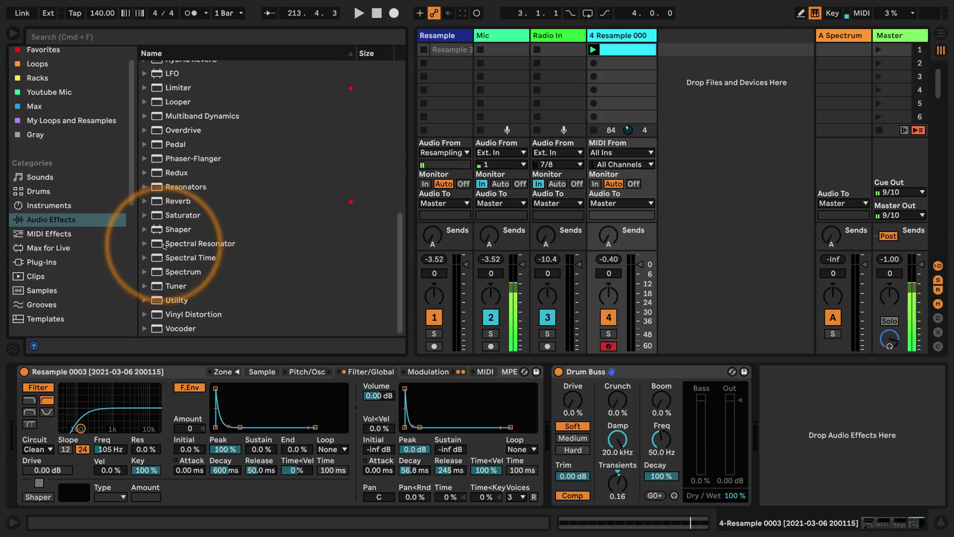
pyautogui.moveTo(157, 244); pyautogui.dragTo(579, 395)
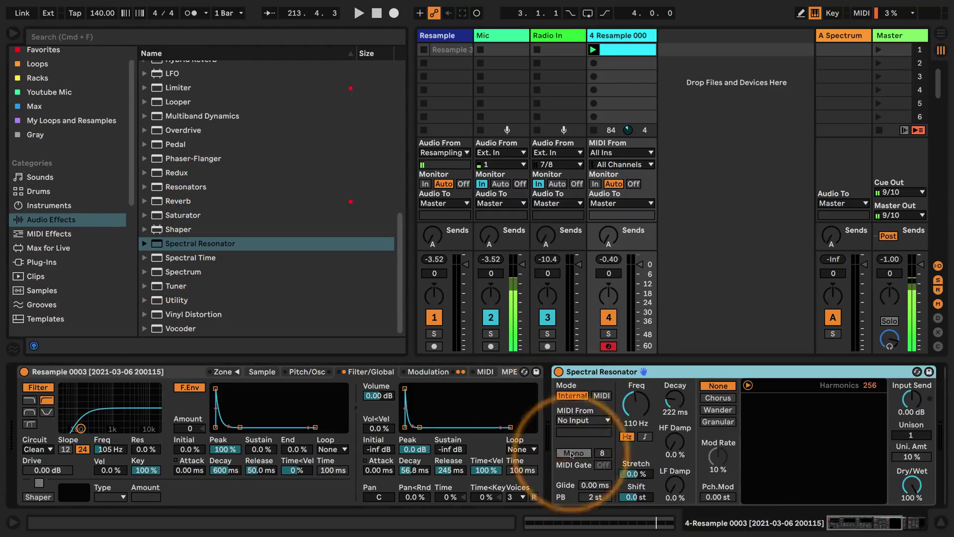
pyautogui.hscroll(5, 838, 530)
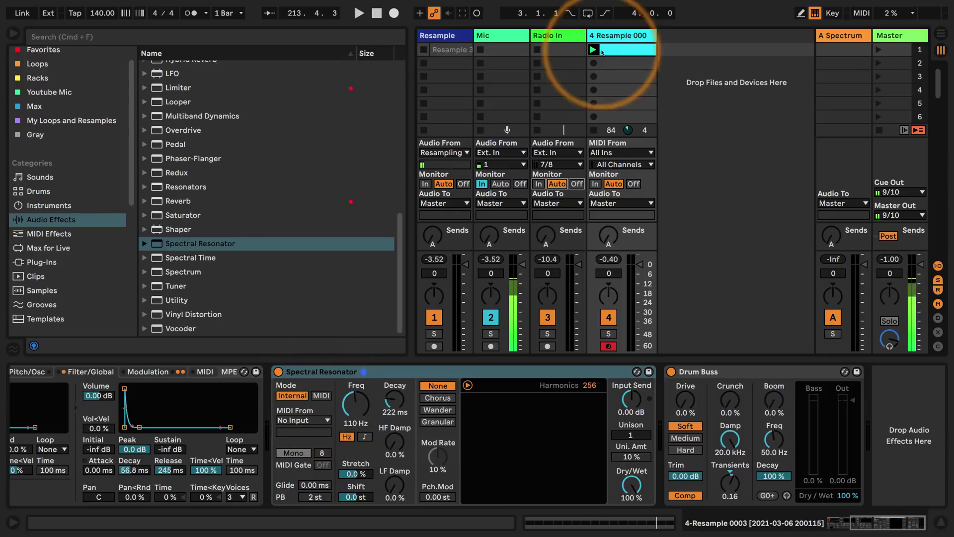
# - Insert a new MIDI track after the 4 Resample track and rename it "Spectral midi"
pyautogui.click(625, 37)
pyautogui.press('super+shift+t')
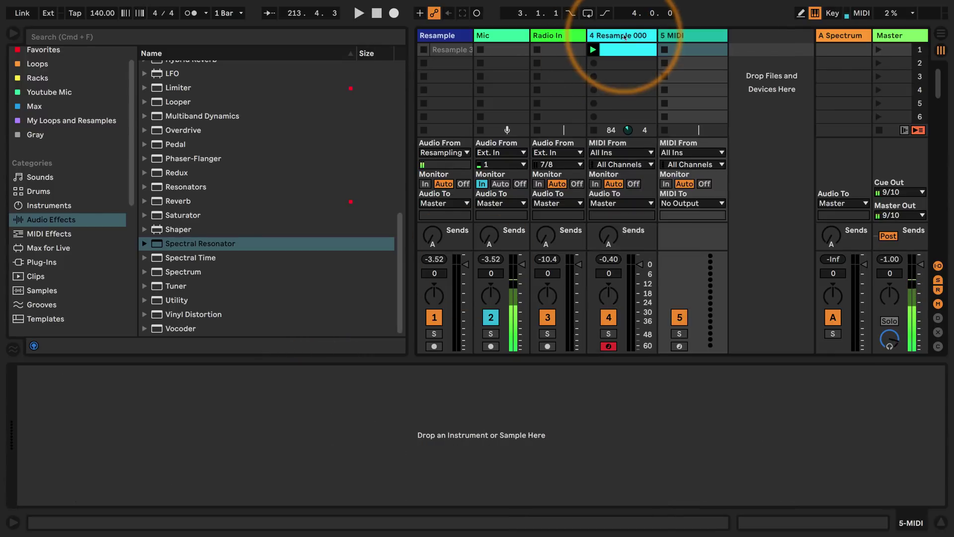
pyautogui.click(688, 40)
pyautogui.press('super+r')
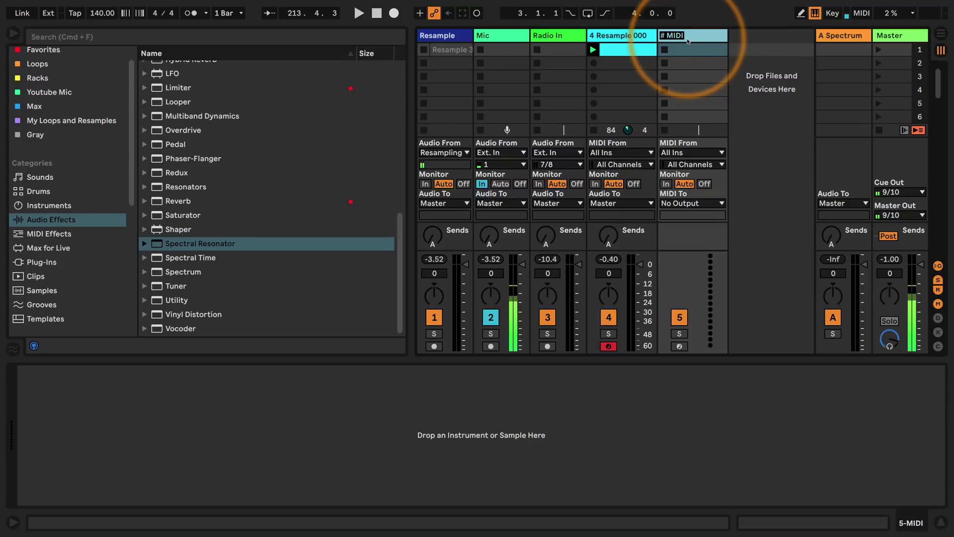
pyautogui.write('Spectral midi')
pyautogui.press('Return')
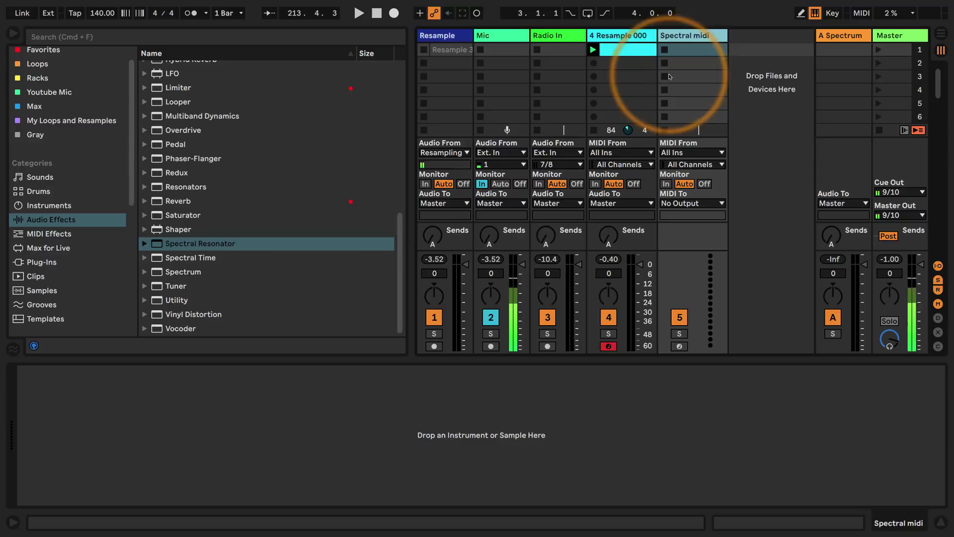
# - Route the Spectral midi track's MIDI output to the 4-Resample 0003 track
pyautogui.click(691, 204)
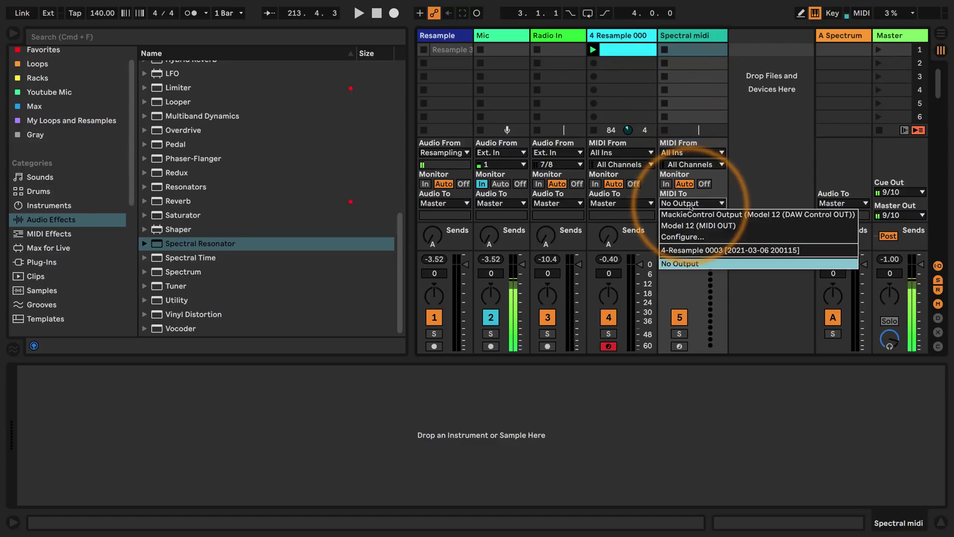
pyautogui.click(698, 254)
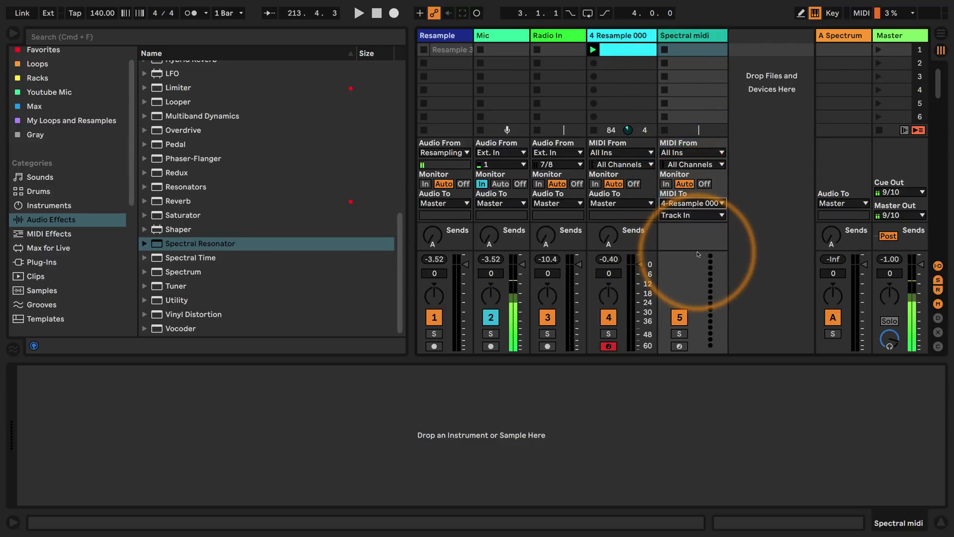
# - Switch the Spectral Resonator on the 4 Resample track to MIDI mode and set its MIDI source to the Spectral midi track
pyautogui.click(692, 216)
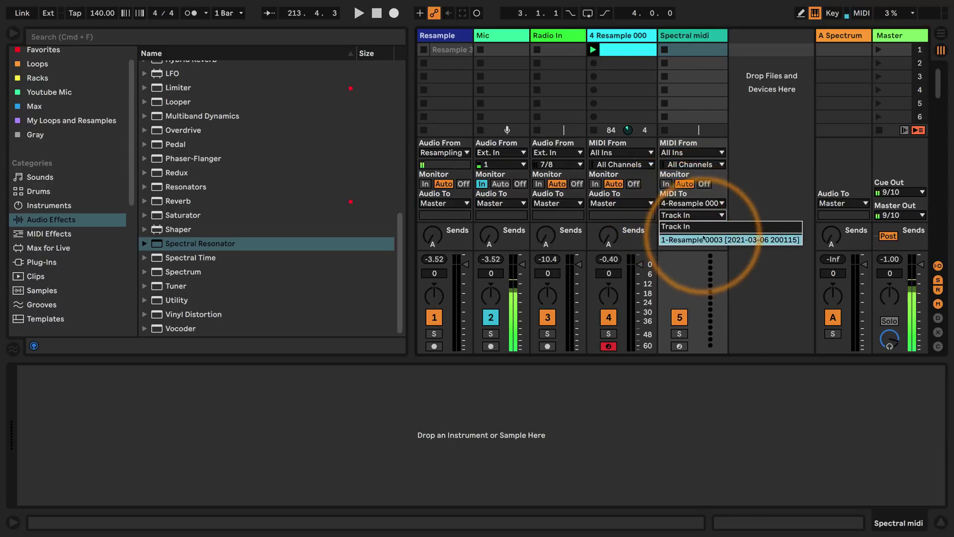
pyautogui.click(690, 216)
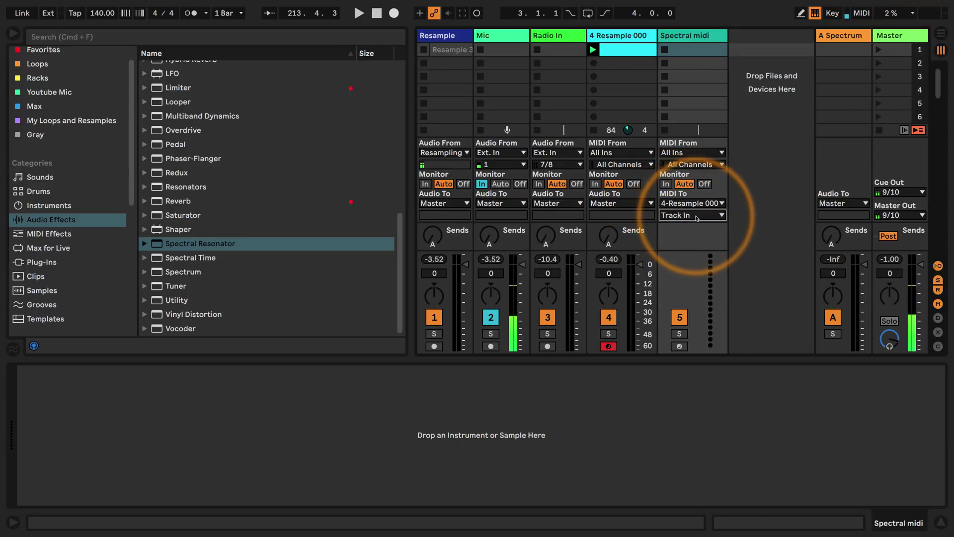
pyautogui.click(619, 38)
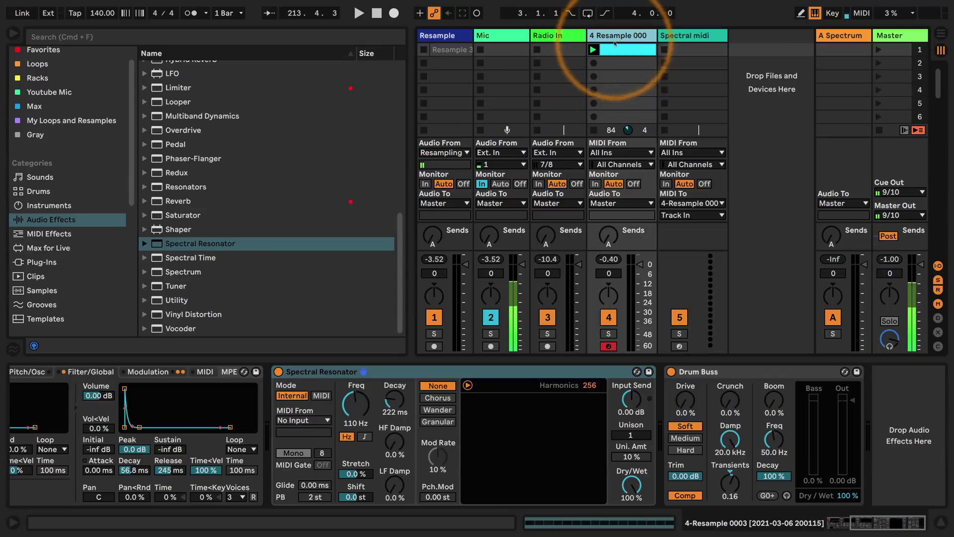
pyautogui.click(322, 396)
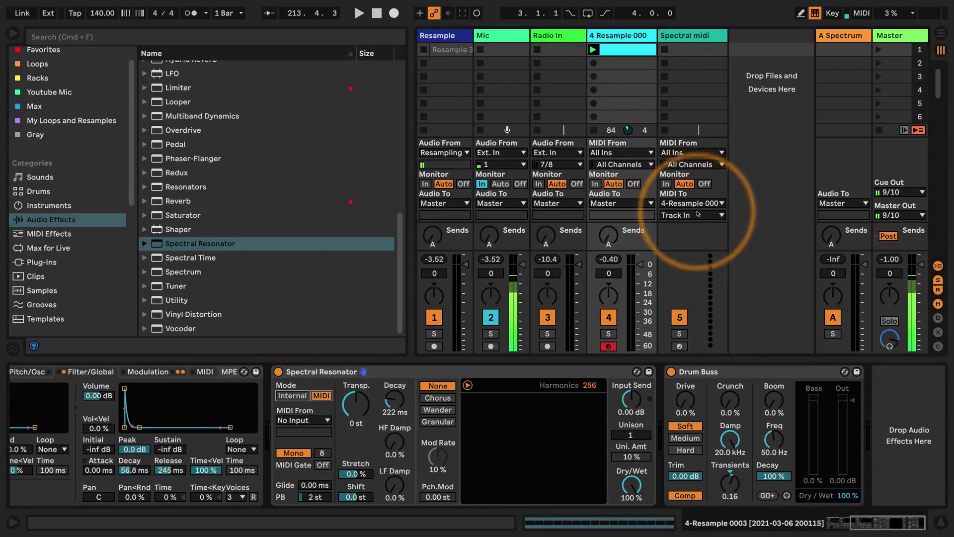
pyautogui.click(308, 420)
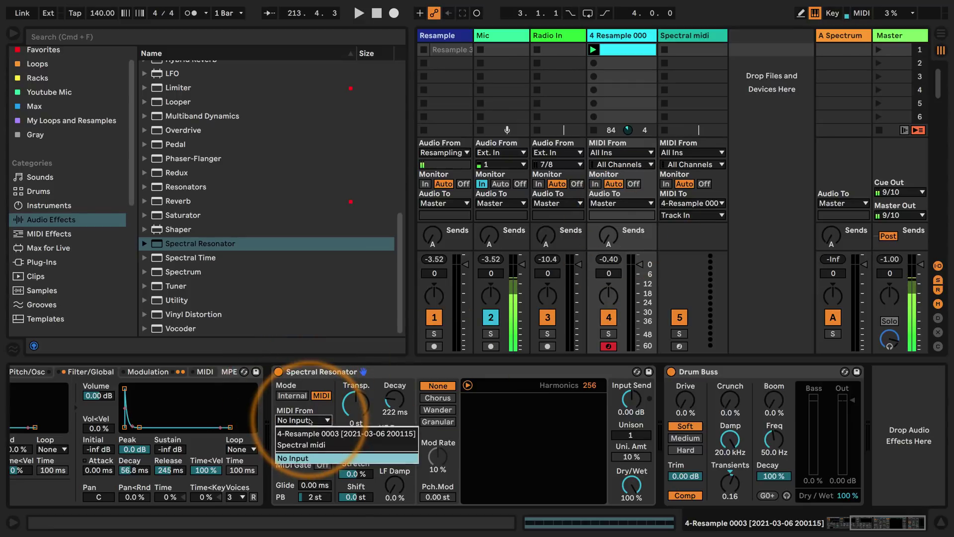
pyautogui.click(301, 445)
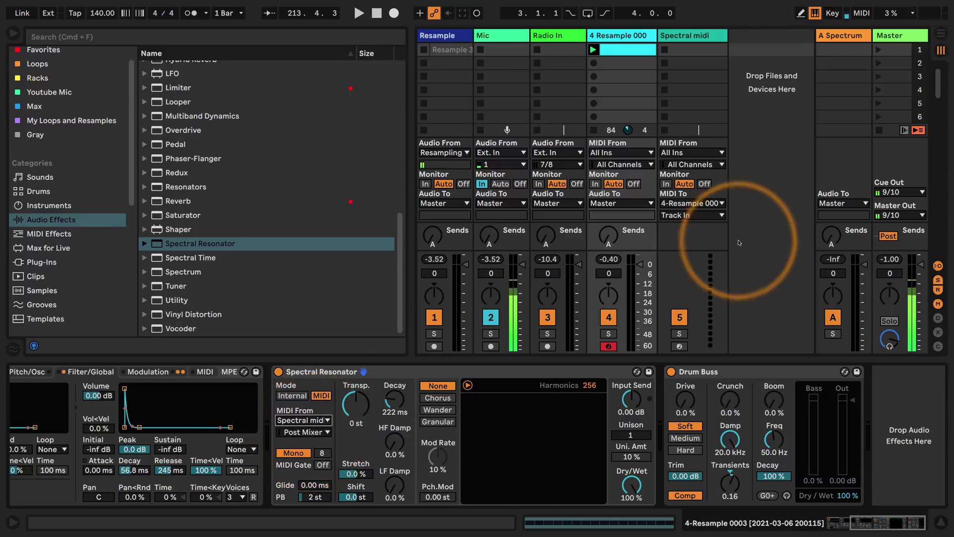
# - Set the Spectral midi track's MIDI output to No Output and create an empty one-bar clip in its first slot
pyautogui.click(695, 203)
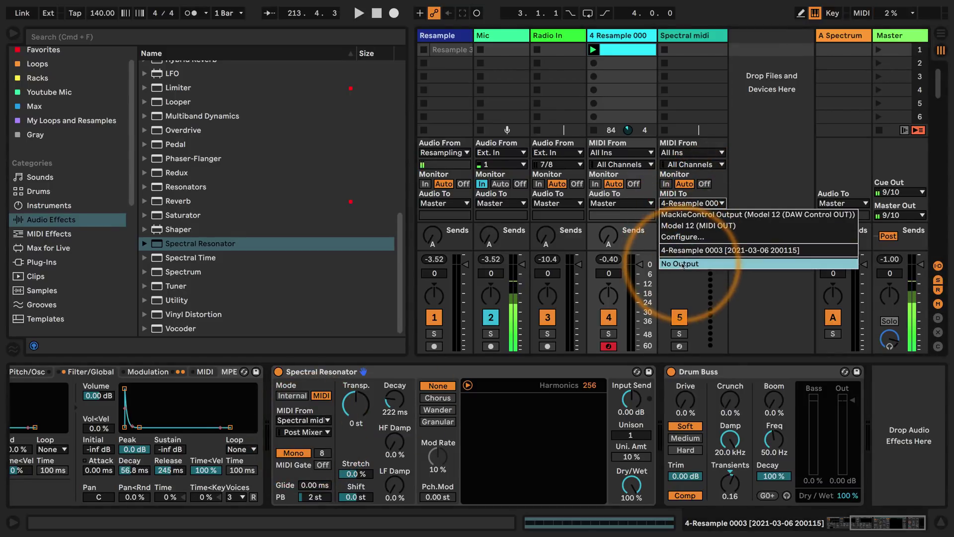
pyautogui.click(679, 264)
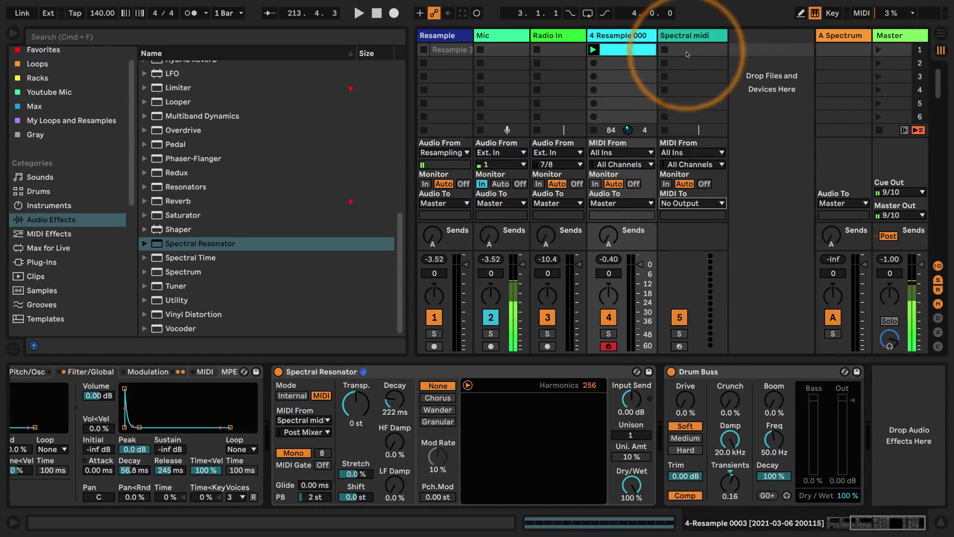
pyautogui.doubleClick(677, 48)
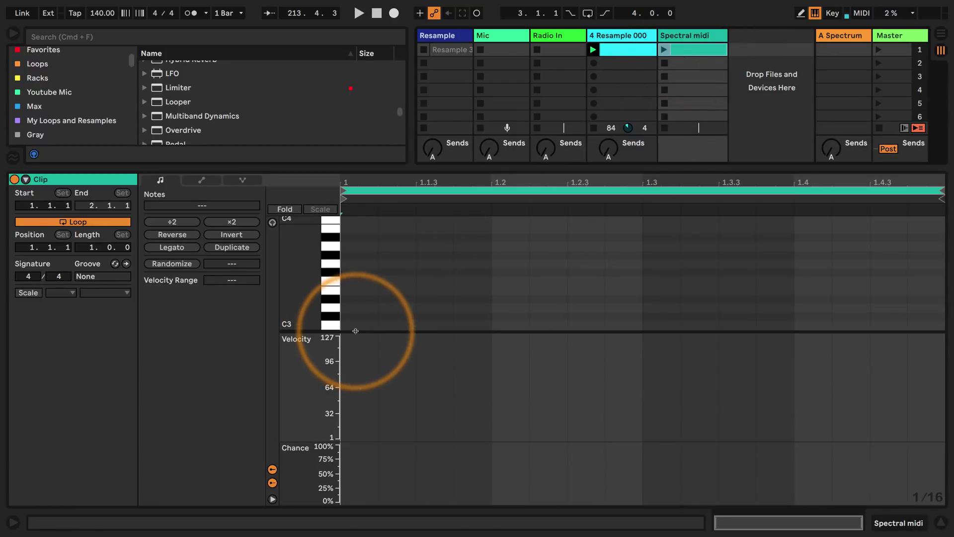
pyautogui.moveTo(335, 342); pyautogui.dragTo(334, 420)
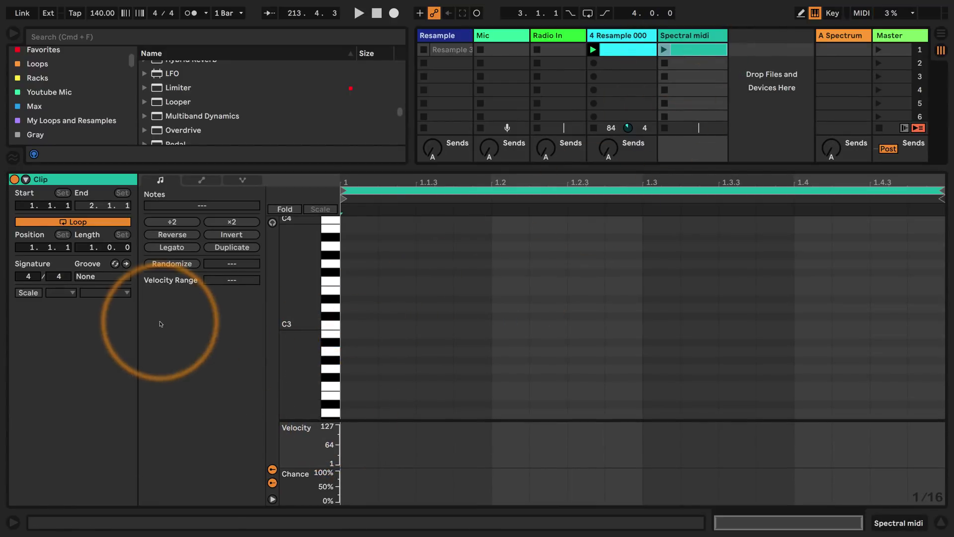
# - Enable the clip's scale as C Dorian and restrict the piano roll to the notes of that scale
pyautogui.click(31, 294)
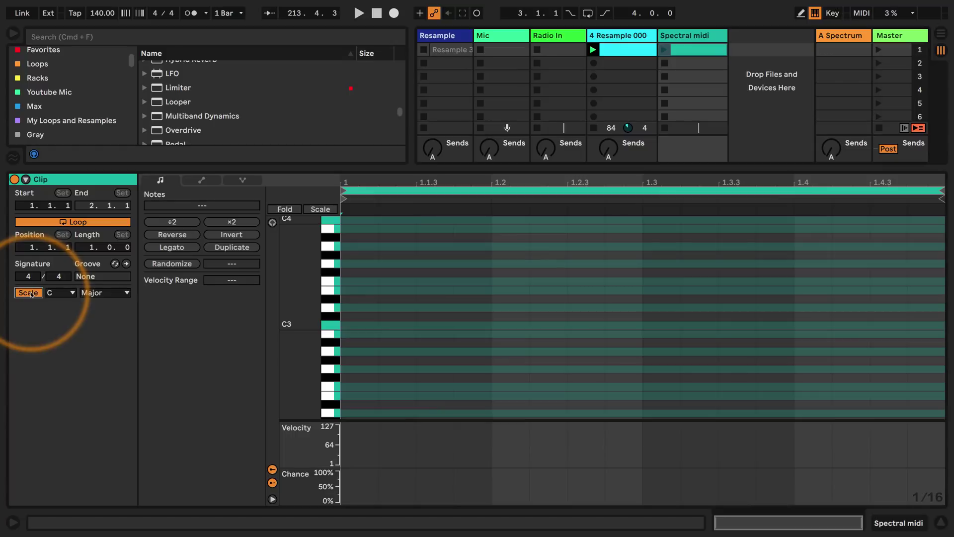
pyautogui.click(104, 293)
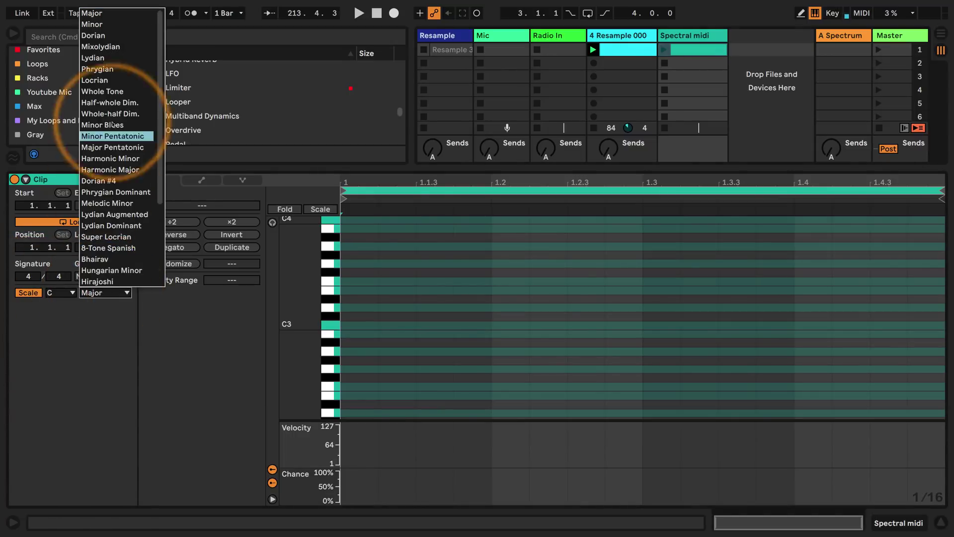
pyautogui.scroll(-5, 127, 66)
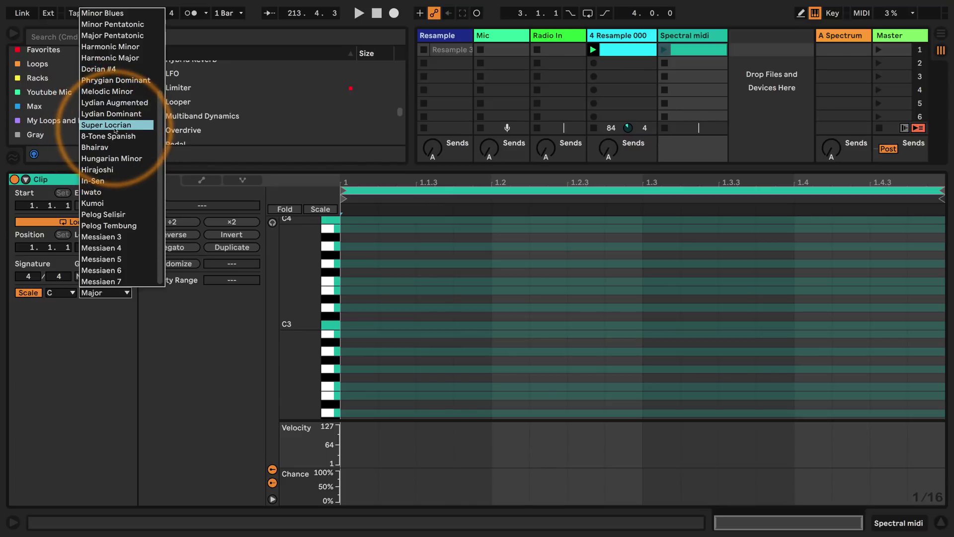
pyautogui.scroll(5, 115, 130)
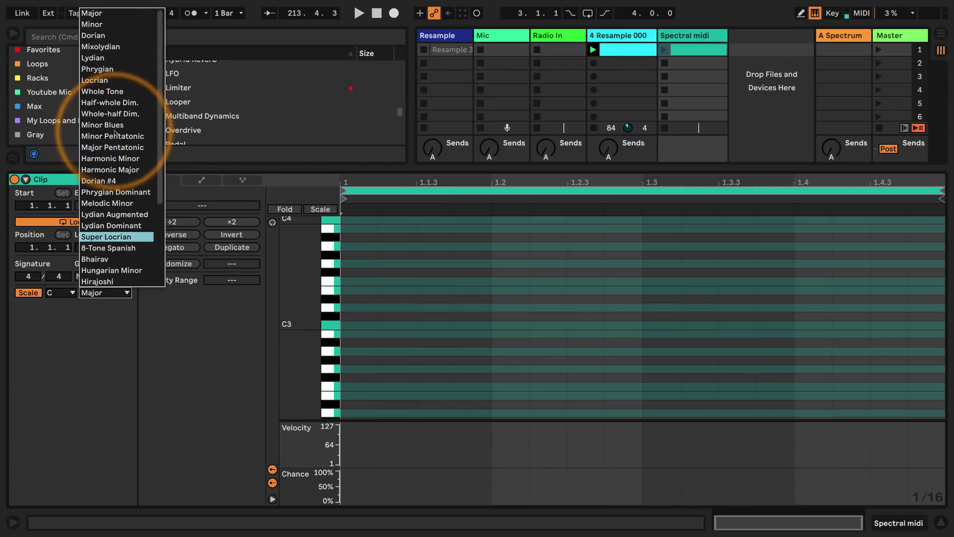
pyautogui.scroll(-5, 115, 131)
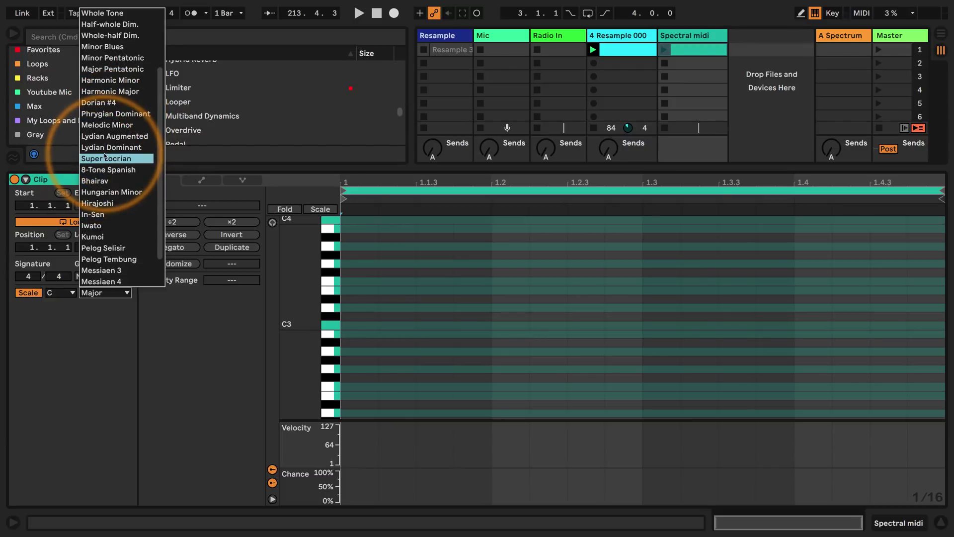
pyautogui.click(172, 335)
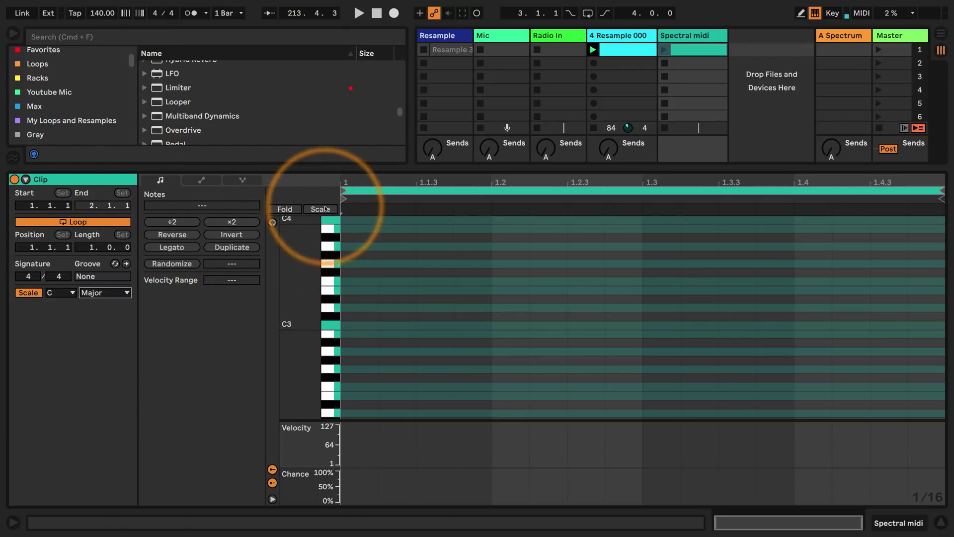
pyautogui.click(320, 208)
pyautogui.click(83, 291)
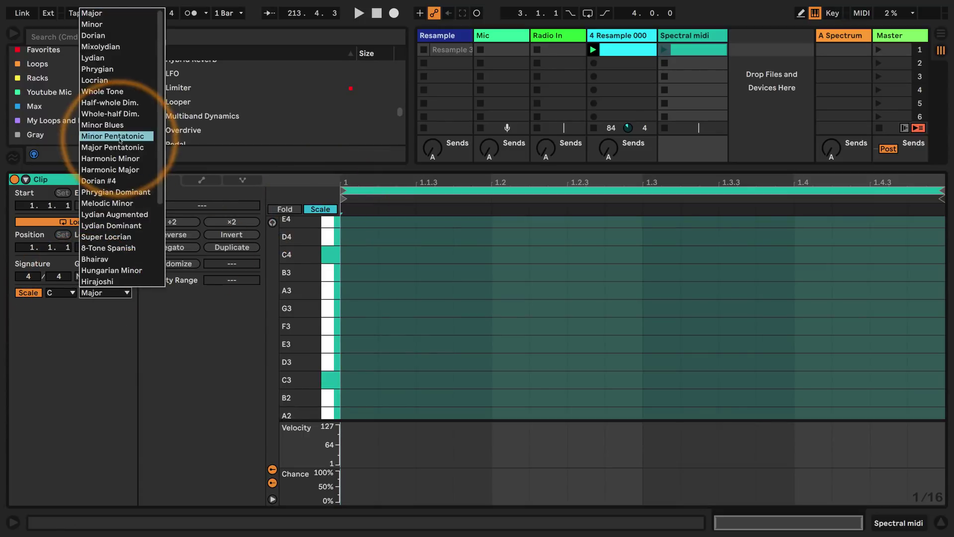
pyautogui.click(112, 51)
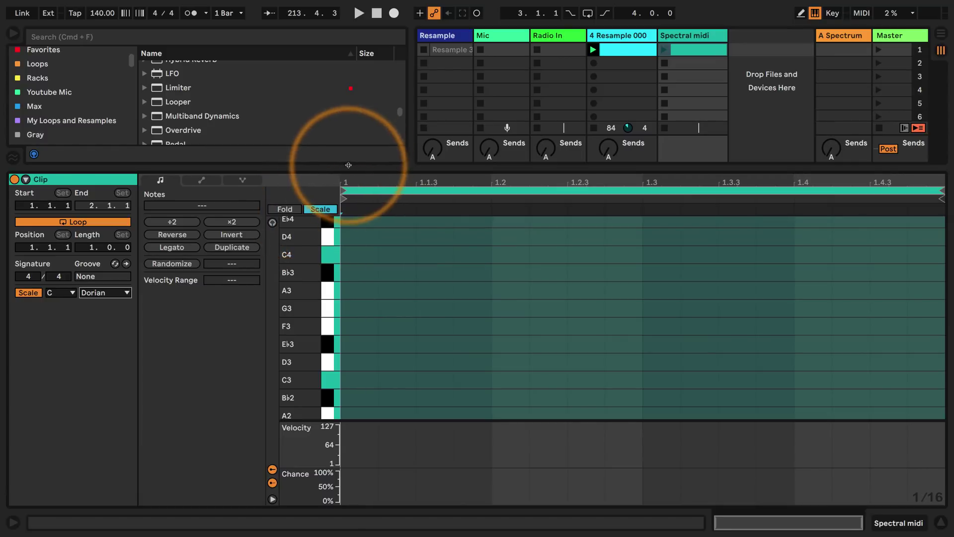
# - Draw random 1/16 notes between C2 and C4 across the whole bar of the Spectral midi clip
pyautogui.moveTo(347, 167); pyautogui.dragTo(352, 99)
pyautogui.moveTo(354, 420); pyautogui.dragTo(338, 463)
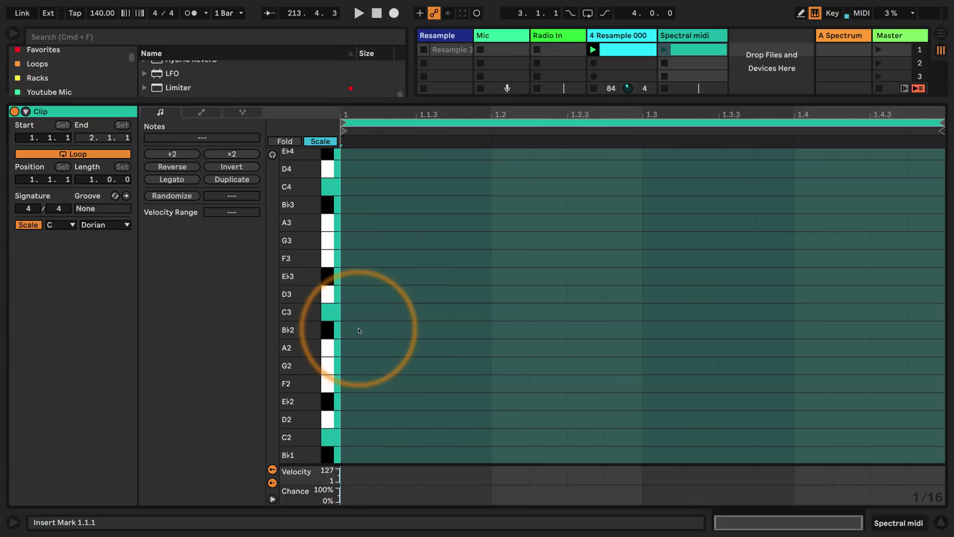
pyautogui.click(364, 312)
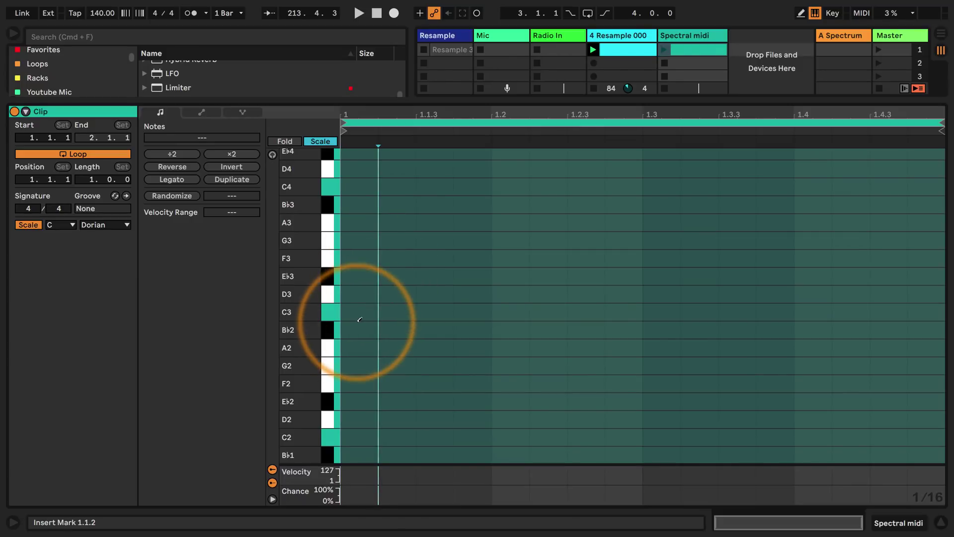
pyautogui.press('b')
pyautogui.click(357, 324)
pyautogui.moveTo(400, 236)
pyautogui.mouseDown()
pyautogui.moveTo(647, 277)
pyautogui.moveTo(895, 252)
pyautogui.moveTo(926, 274)
pyautogui.mouseUp()
pyautogui.click(590, 347)
pyautogui.moveTo(704, 340)
pyautogui.mouseDown()
pyautogui.moveTo(781, 243)
pyautogui.moveTo(335, 334)
pyautogui.moveTo(558, 395)
pyautogui.moveTo(944, 278)
pyautogui.moveTo(891, 210)
pyautogui.moveTo(345, 398)
pyautogui.moveTo(426, 430)
pyautogui.moveTo(870, 345)
pyautogui.moveTo(580, 234)
pyautogui.moveTo(354, 315)
pyautogui.moveTo(524, 378)
pyautogui.moveTo(624, 304)
pyautogui.moveTo(405, 313)
pyautogui.moveTo(380, 367)
pyautogui.moveTo(614, 302)
pyautogui.mouseUp()
pyautogui.scroll(-2, 614, 303)
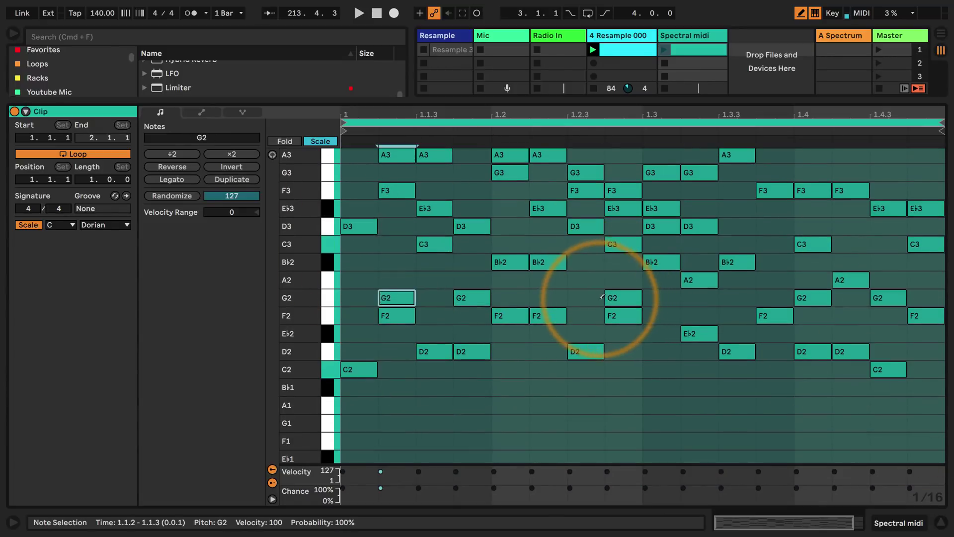
pyautogui.press('b')
# - Select all the notes in the clip and lower their chance to 36%
pyautogui.moveTo(365, 443); pyautogui.dragTo(931, 110)
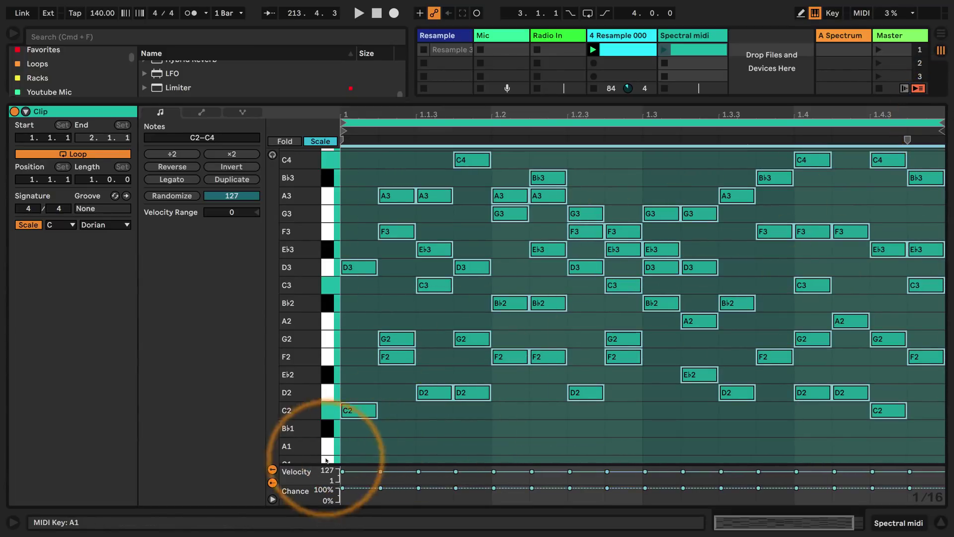
pyautogui.moveTo(315, 465); pyautogui.dragTo(309, 347)
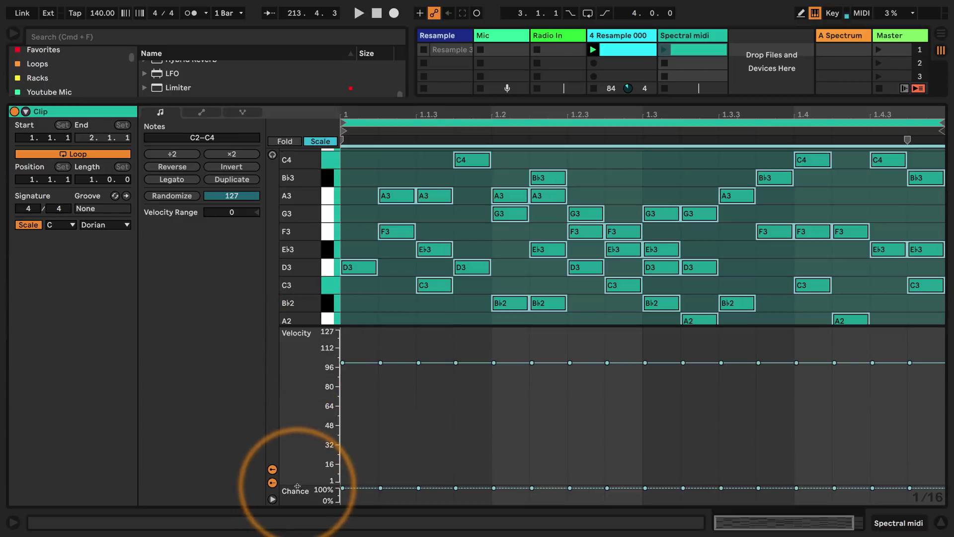
pyautogui.moveTo(300, 485); pyautogui.dragTo(342, 459)
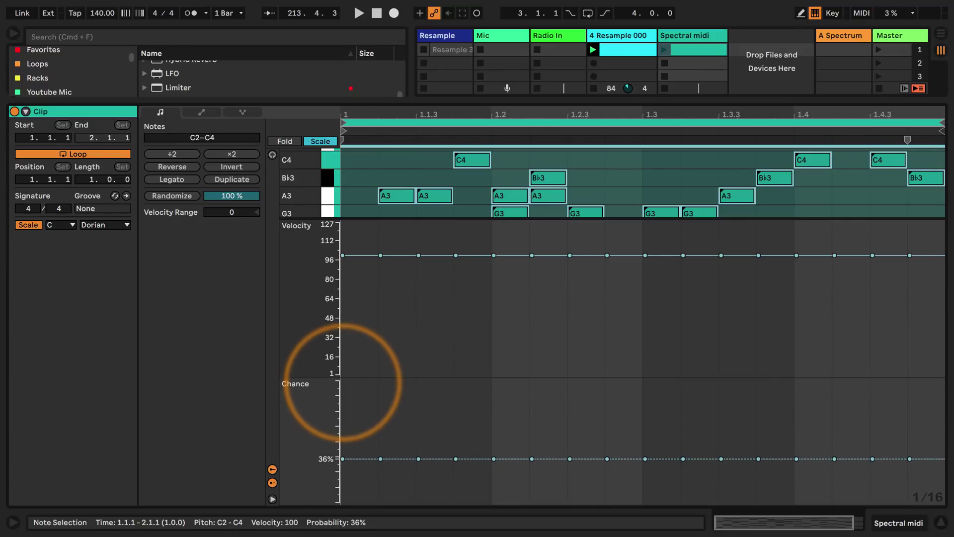
pyautogui.moveTo(319, 221); pyautogui.dragTo(315, 344)
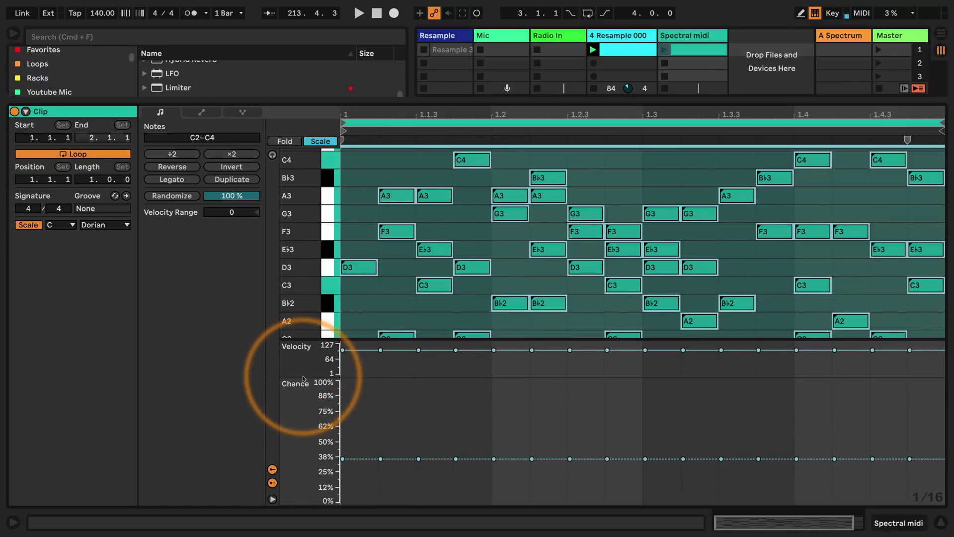
pyautogui.moveTo(305, 378); pyautogui.dragTo(301, 440)
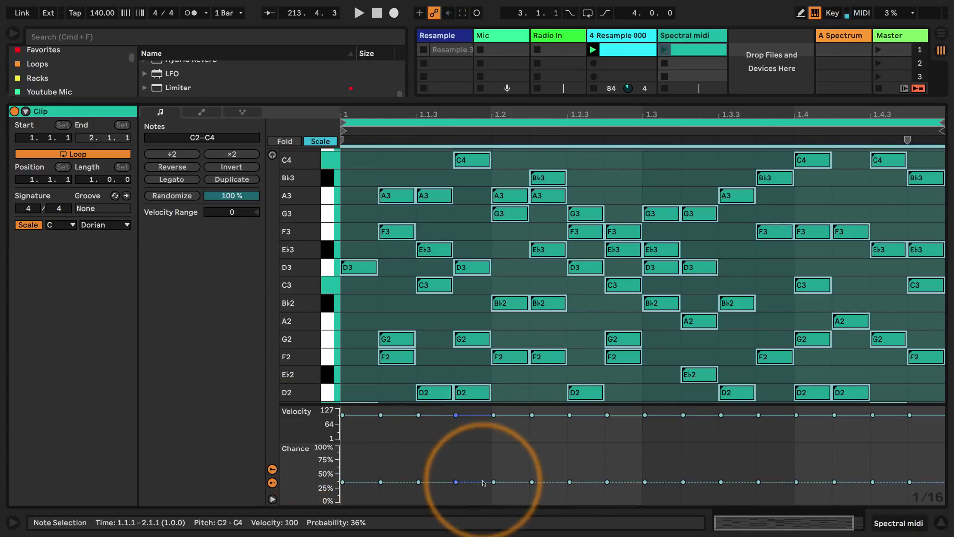
# - Launch the Spectral midi clip, then set the Spectral Resonator on the 4 Resample track to Poly and play the set
pyautogui.click(890, 522)
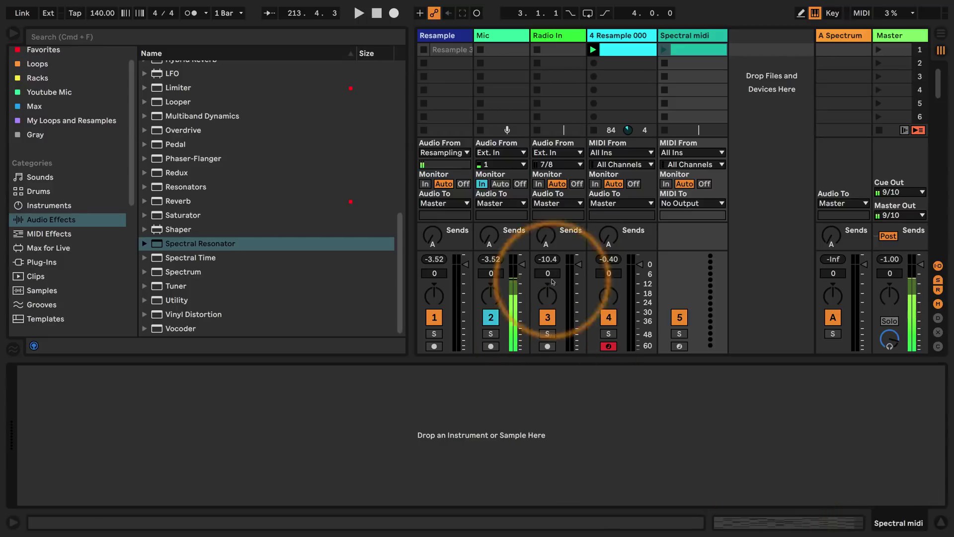
pyautogui.click(664, 49)
pyautogui.click(613, 36)
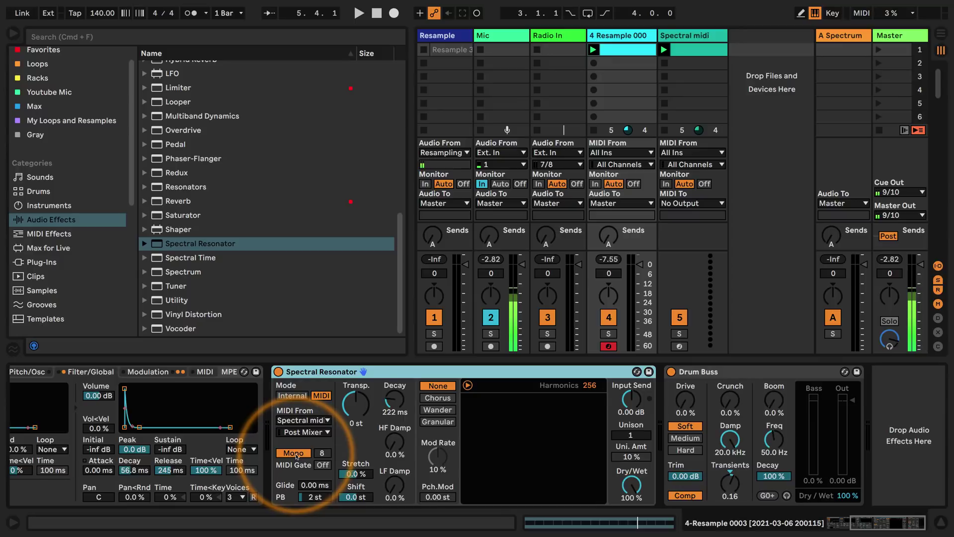
pyautogui.click(294, 453)
pyautogui.press('space')
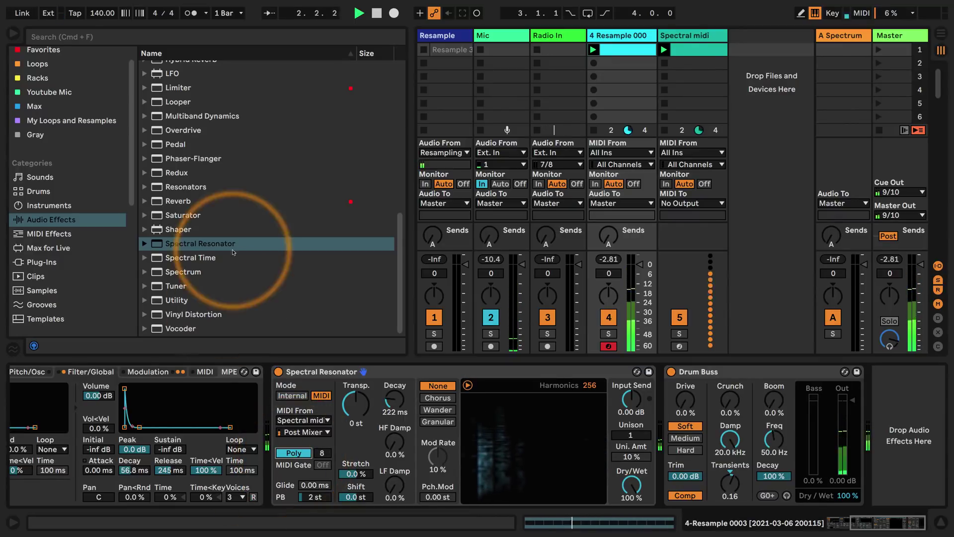
# - Stop playback, lower the tempo to 110 BPM and restart playback
pyautogui.press('space')
pyautogui.moveTo(98, 14); pyautogui.dragTo(99, 63)
pyautogui.press('space')
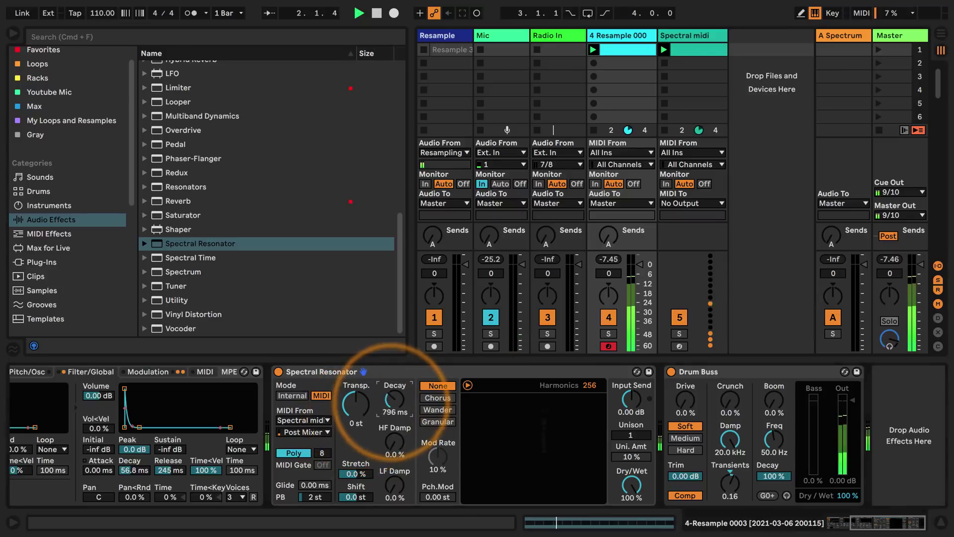
# - Set the Spectral Resonator's Decay to 1.76 s, LF Damp to 11% and HF Damp to 67%
pyautogui.moveTo(394, 399)
pyautogui.mouseDown()
pyautogui.moveTo(394, 383)
pyautogui.moveTo(394, 396)
pyautogui.mouseUp()
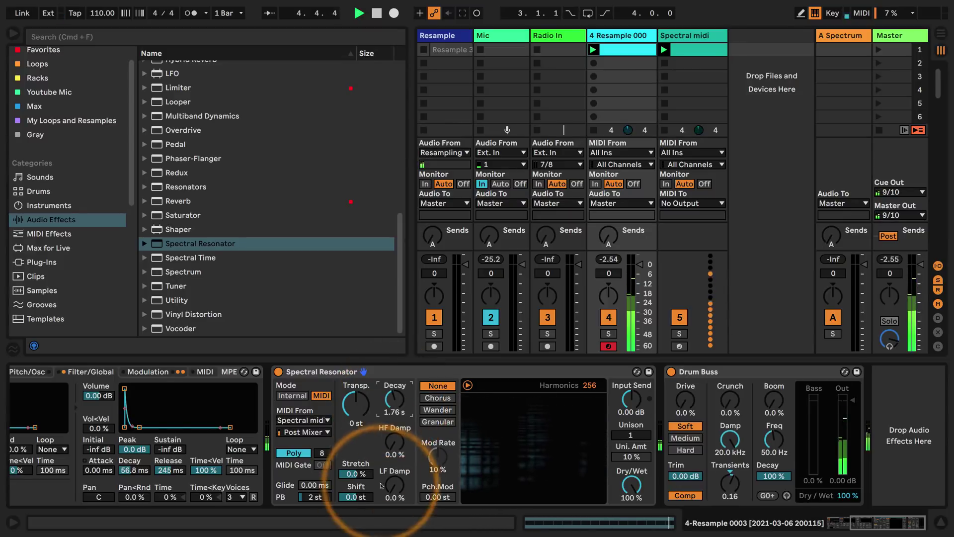
pyautogui.moveTo(394, 485)
pyautogui.mouseDown()
pyautogui.moveTo(394, 470)
pyautogui.moveTo(395, 488)
pyautogui.mouseUp()
pyautogui.moveTo(394, 450); pyautogui.dragTo(394, 446)
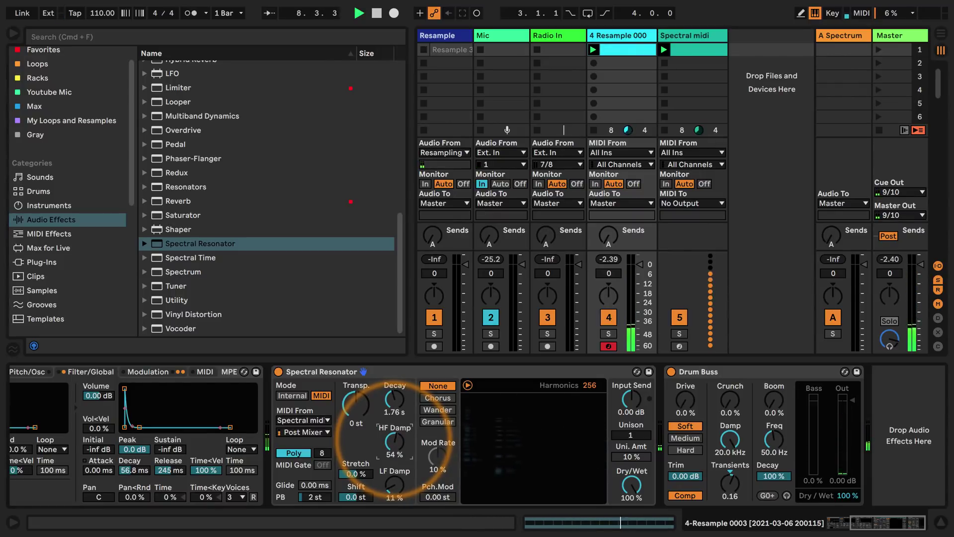
pyautogui.moveTo(395, 440); pyautogui.dragTo(394, 442)
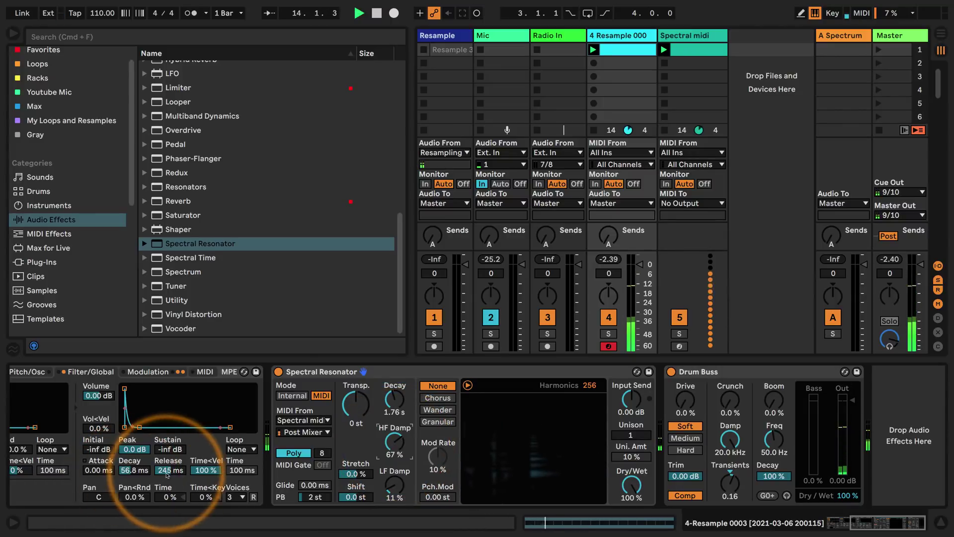
# - Shorten the Sampler's volume envelope to 13.2 ms decay and 67.5 ms release, and set its voices to 6
pyautogui.moveTo(169, 470)
pyautogui.mouseDown()
pyautogui.moveTo(168, 492)
pyautogui.moveTo(129, 481)
pyautogui.moveTo(169, 481)
pyautogui.moveTo(129, 477)
pyautogui.moveTo(169, 462)
pyautogui.mouseUp()
pyautogui.click(235, 498)
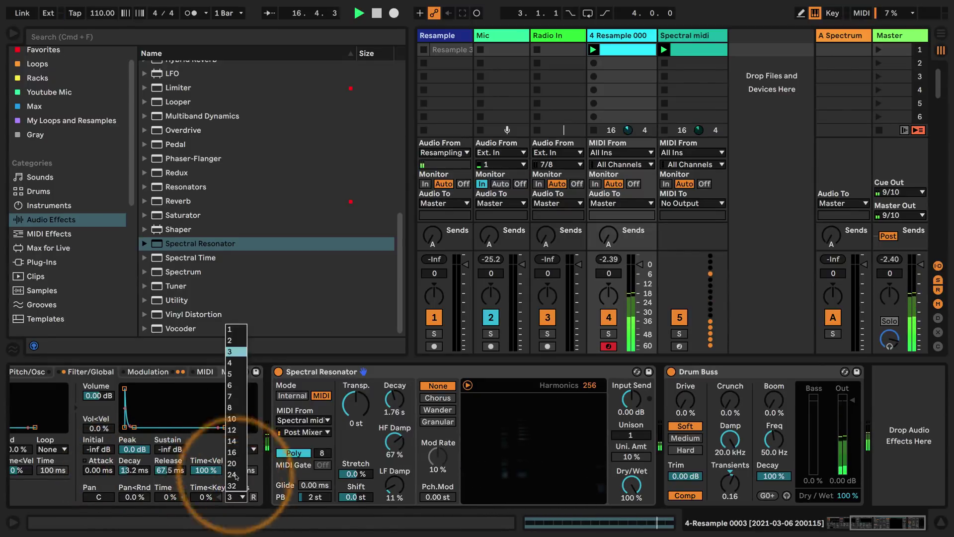
pyautogui.click(231, 385)
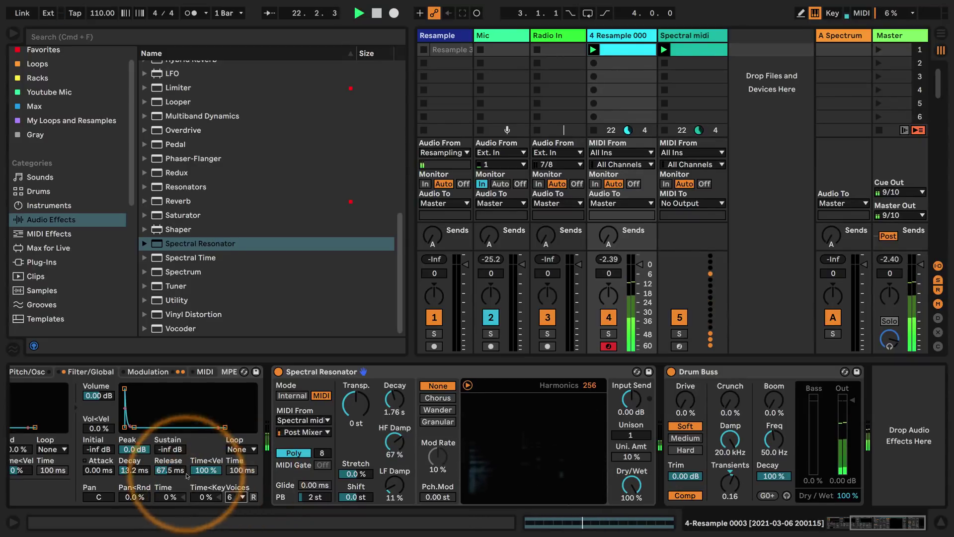
# - Lengthen the Sampler's volume envelope release to 1.49 s and set the Spectral Resonator's HF Damp to 72% and Decay to 6.81 s
pyautogui.moveTo(169, 470); pyautogui.dragTo(170, 462)
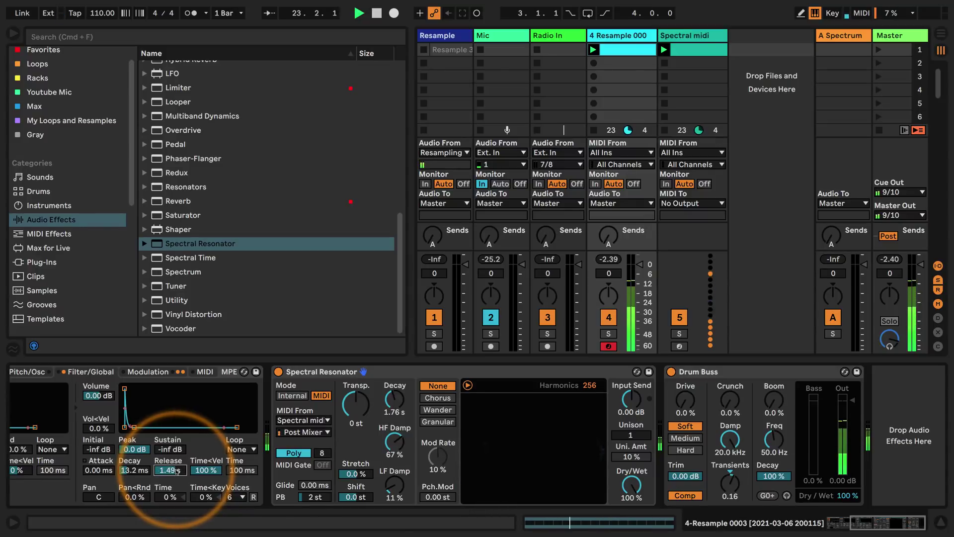
pyautogui.moveTo(395, 445); pyautogui.dragTo(394, 442)
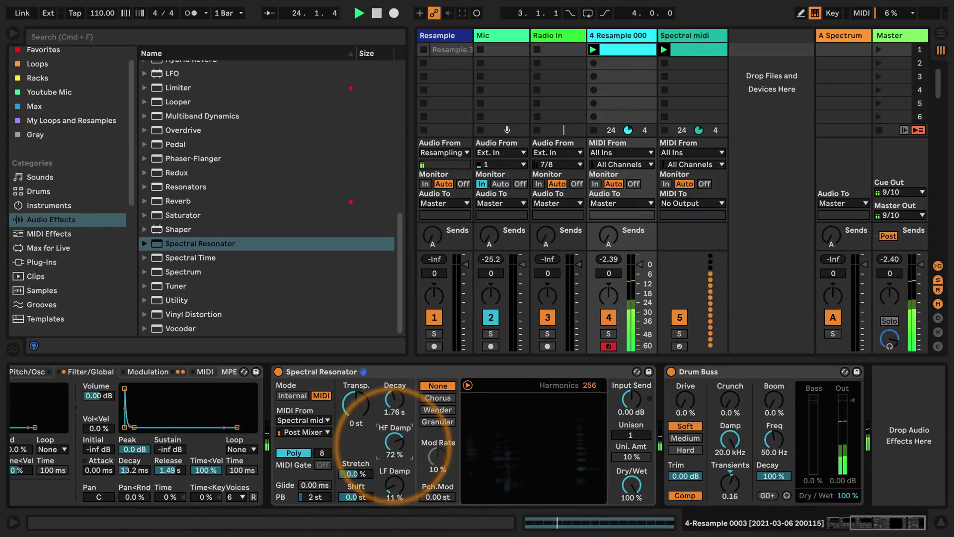
pyautogui.moveTo(395, 400); pyautogui.dragTo(395, 398)
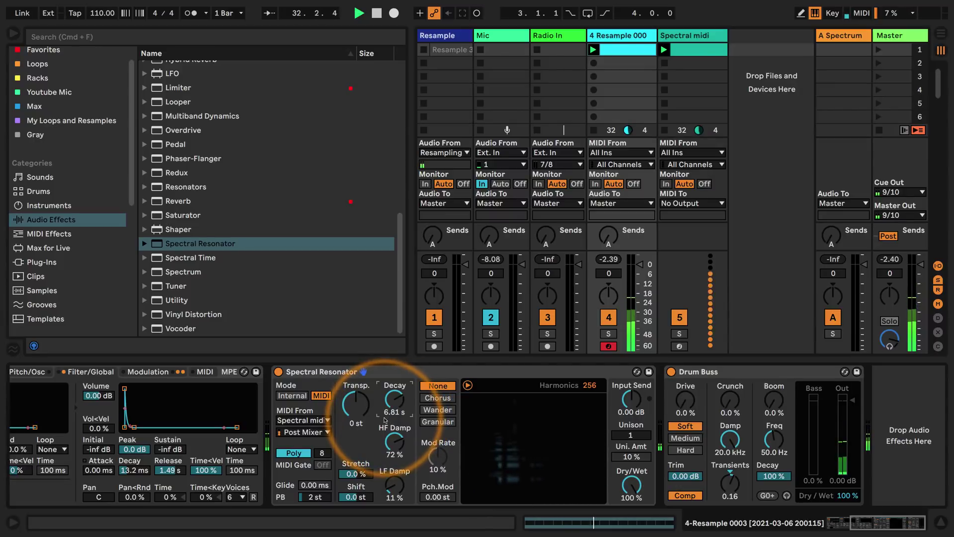
# - Compare the Sampler's filter as a low-pass up to 9.52 kHz and as a high-pass at 59.3 Hz
pyautogui.hscroll(-3, 352, 394)
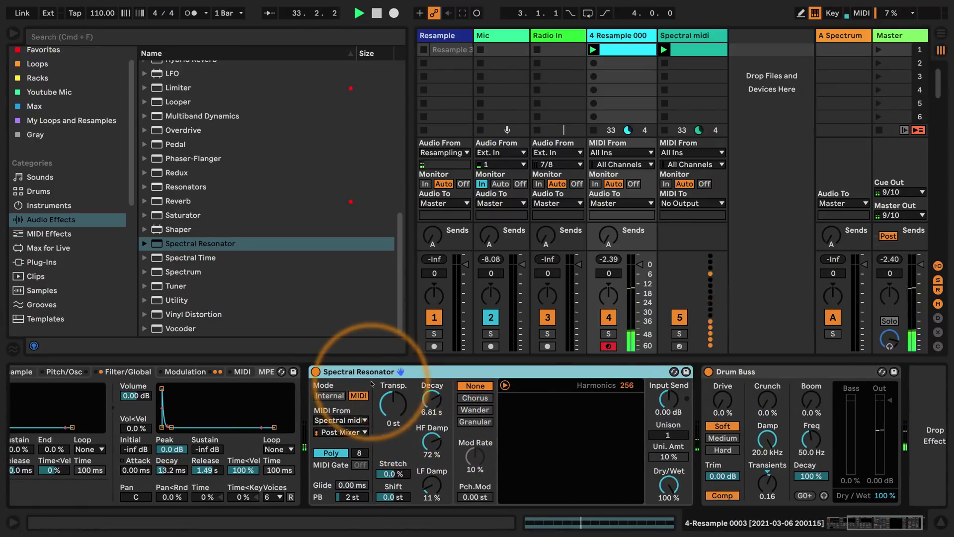
pyautogui.hscroll(-10, 371, 383)
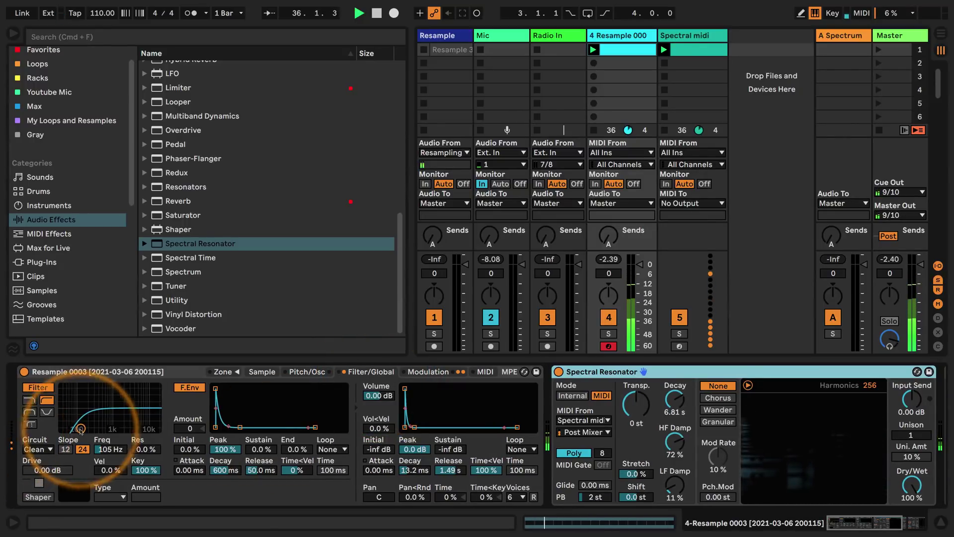
pyautogui.moveTo(80, 429)
pyautogui.mouseDown()
pyautogui.moveTo(94, 425)
pyautogui.moveTo(45, 426)
pyautogui.moveTo(79, 428)
pyautogui.mouseUp()
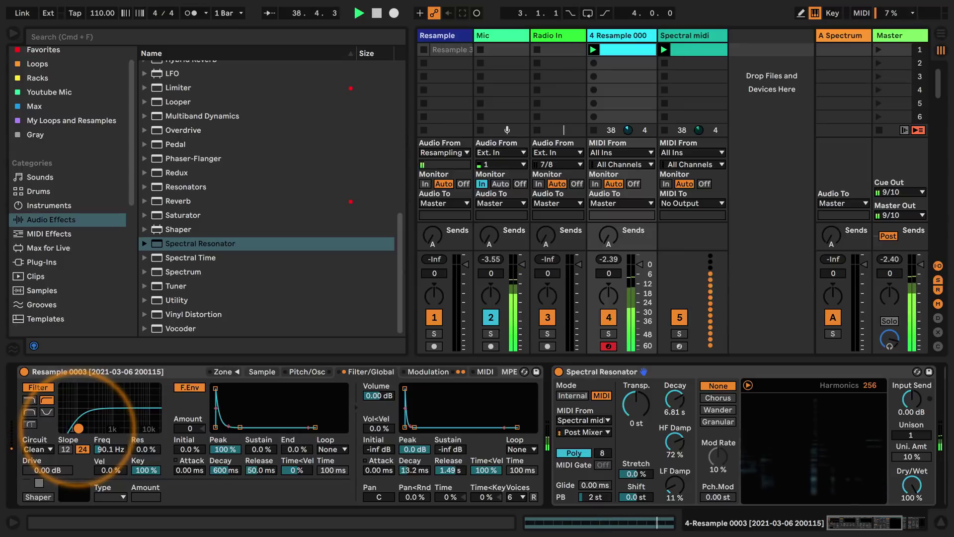
pyautogui.click(30, 401)
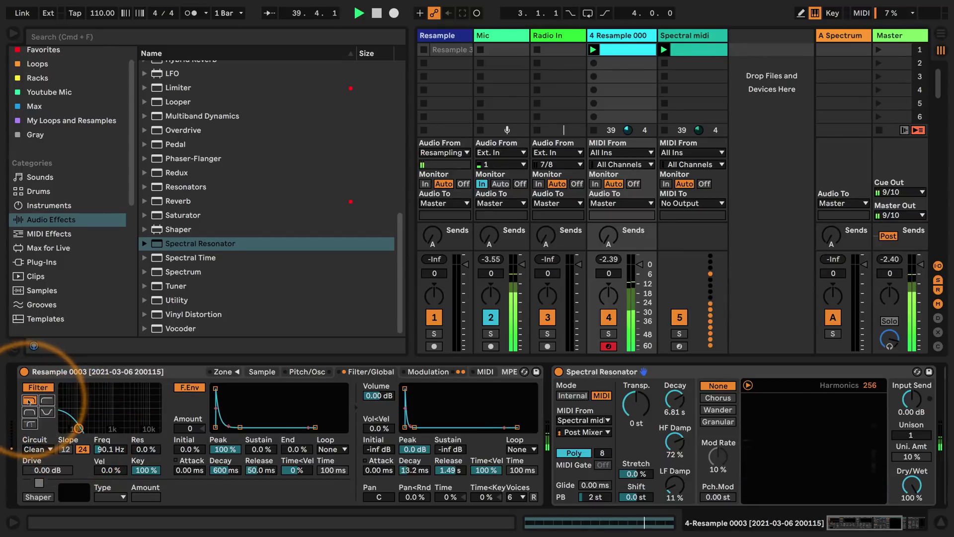
pyautogui.moveTo(79, 428); pyautogui.dragTo(131, 428)
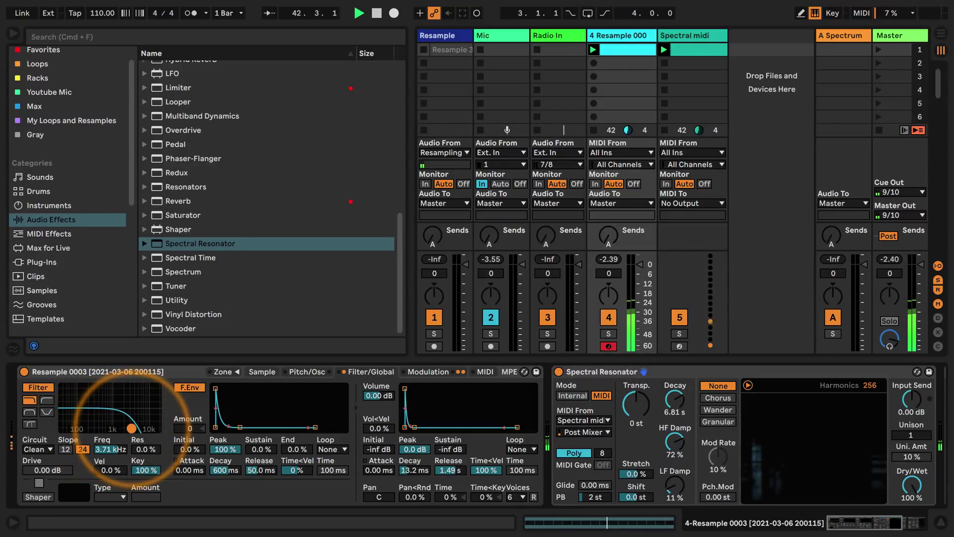
pyautogui.moveTo(131, 428); pyautogui.dragTo(145, 428)
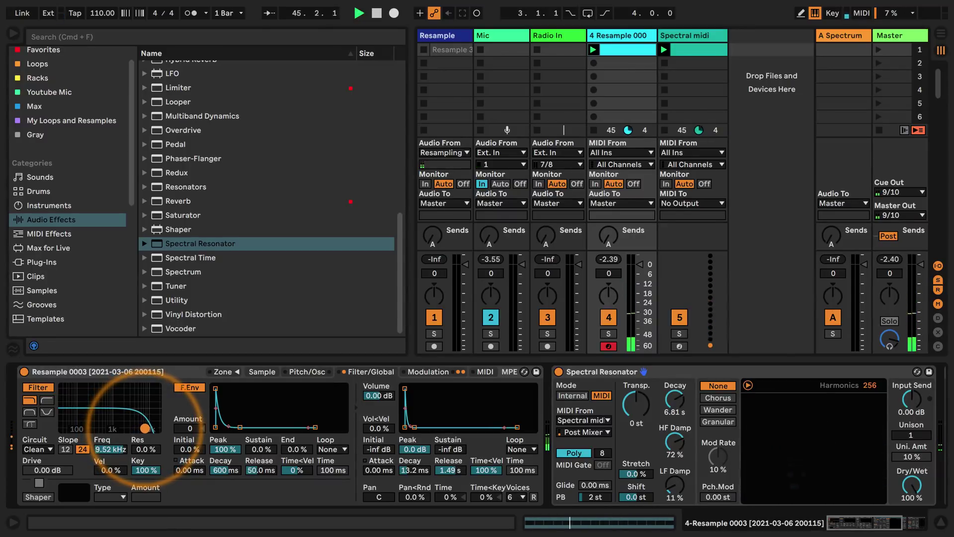
pyautogui.click(46, 400)
pyautogui.moveTo(145, 428); pyautogui.dragTo(72, 428)
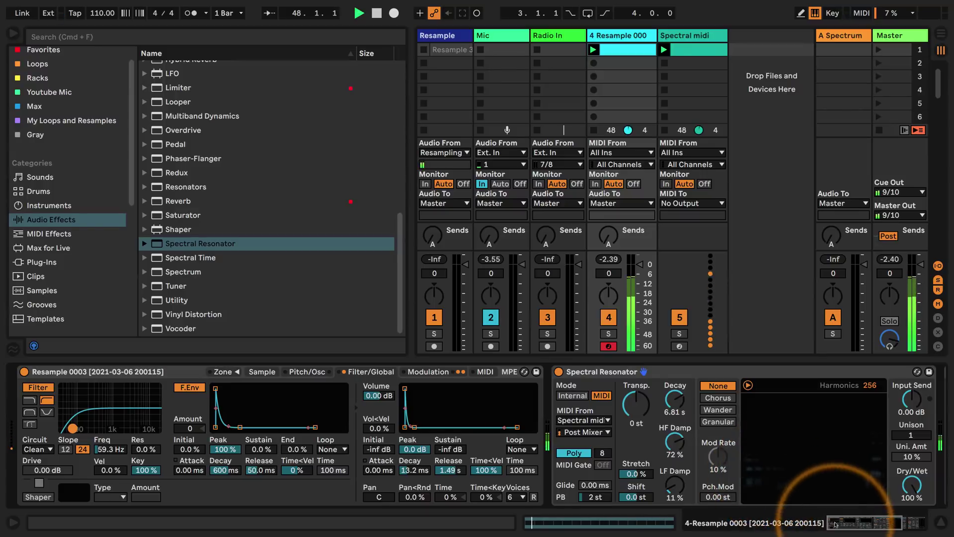
# - Audition the Spectral Resonator's Chorus, Wander and Granular modulation modes, restart playback and settle on Chorus
pyautogui.hscroll(3, 890, 452)
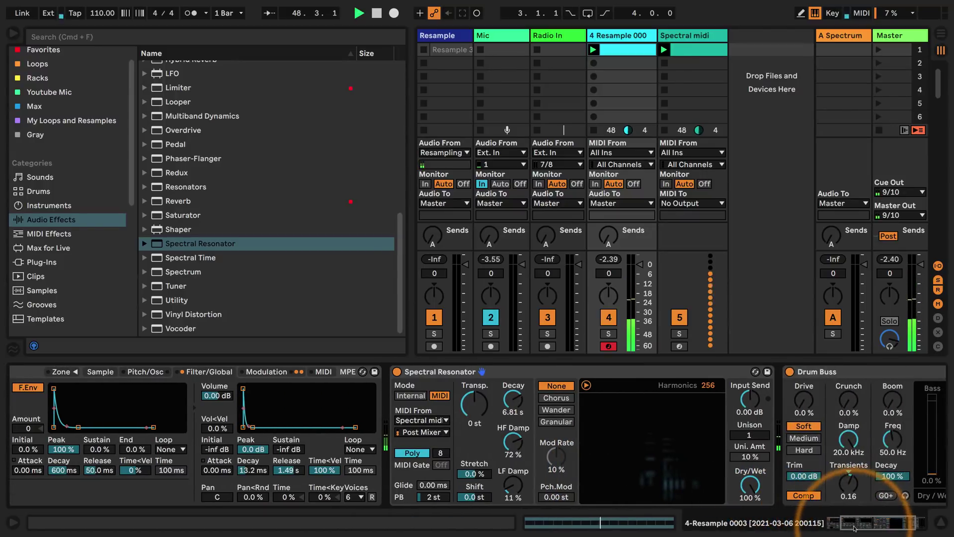
pyautogui.click(559, 399)
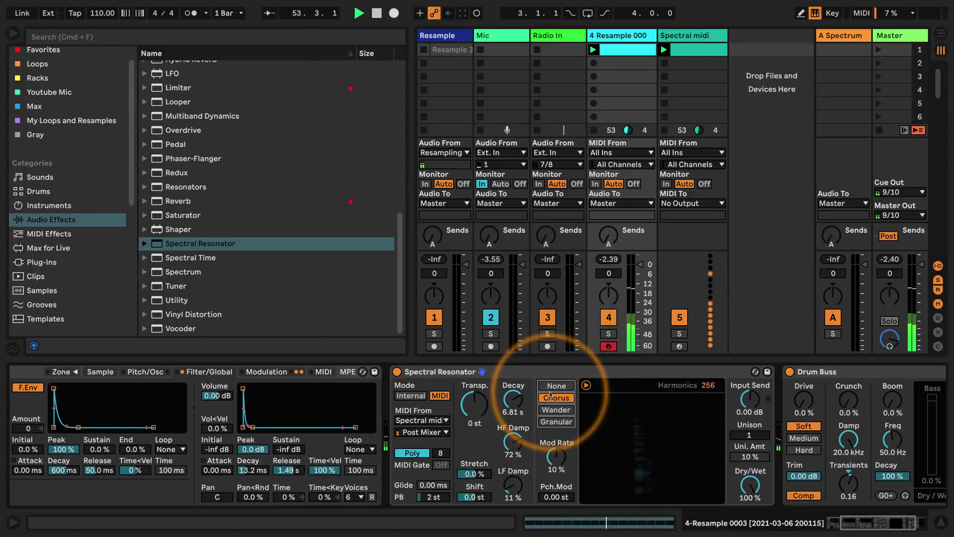
pyautogui.click(555, 411)
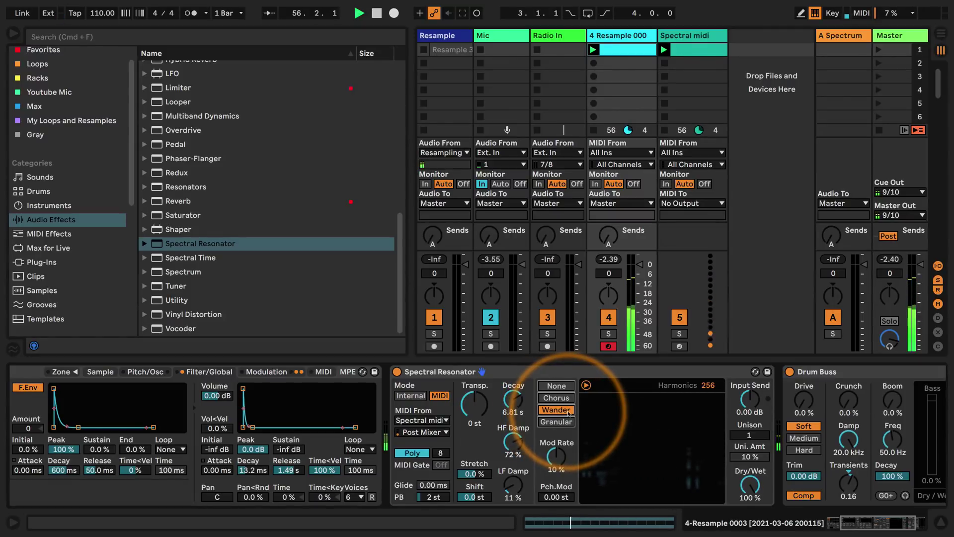
pyautogui.click(554, 422)
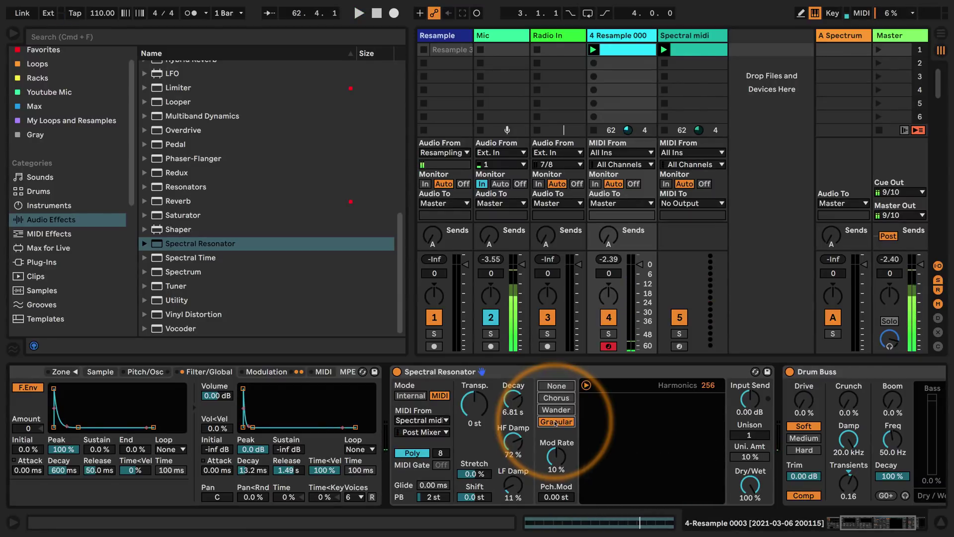
pyautogui.press('space')
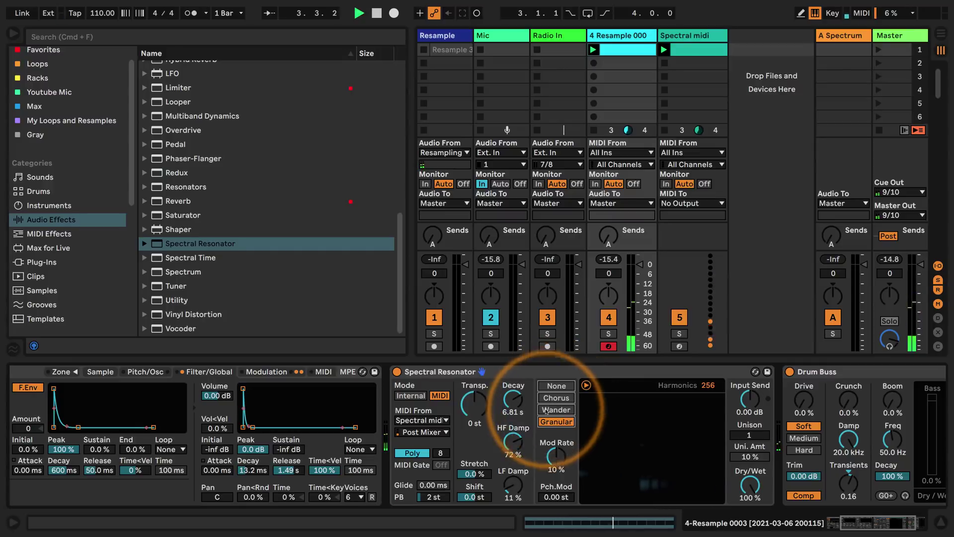
pyautogui.click(556, 410)
pyautogui.click(552, 400)
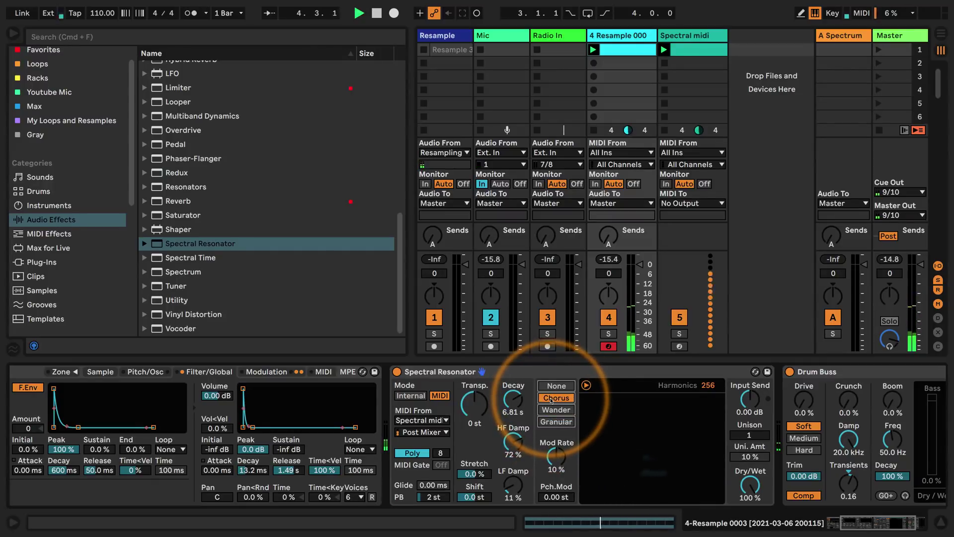
# - Set the Spectral Resonator's Decay to 14.0 s, LF Damp to 6.3% and HF Damp to 71%
pyautogui.moveTo(514, 400); pyautogui.dragTo(514, 382)
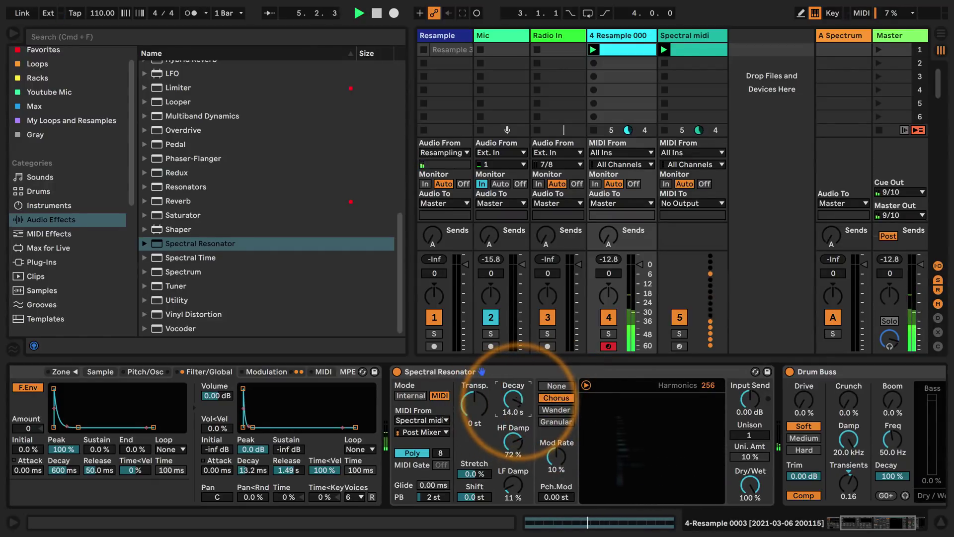
pyautogui.moveTo(513, 485); pyautogui.dragTo(513, 465)
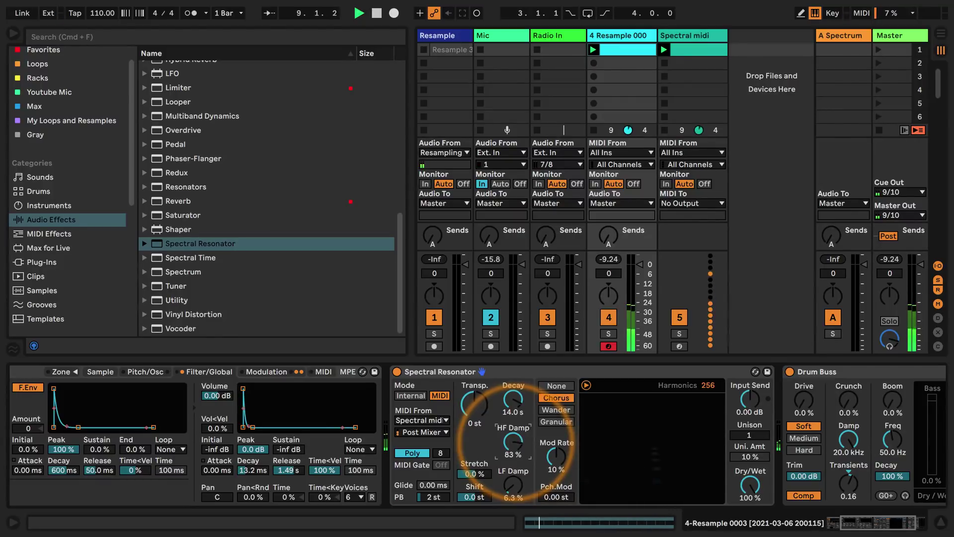
pyautogui.moveTo(516, 442); pyautogui.dragTo(516, 450)
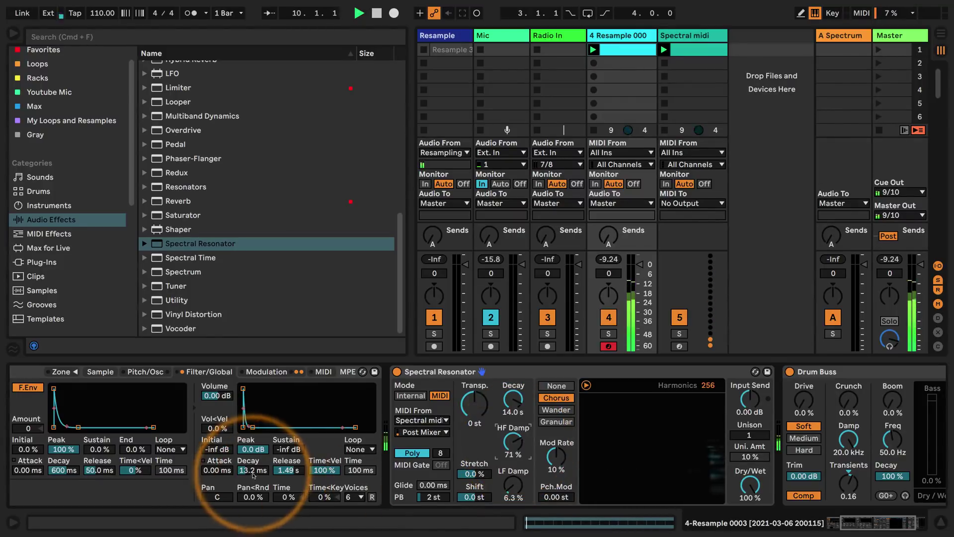
# - Set the Sampler's volume envelope decay to 28.6 ms and switch its filter to low-pass at 9.03 kHz
pyautogui.moveTo(253, 471)
pyautogui.mouseDown()
pyautogui.moveTo(254, 456)
pyautogui.moveTo(254, 474)
pyautogui.mouseUp()
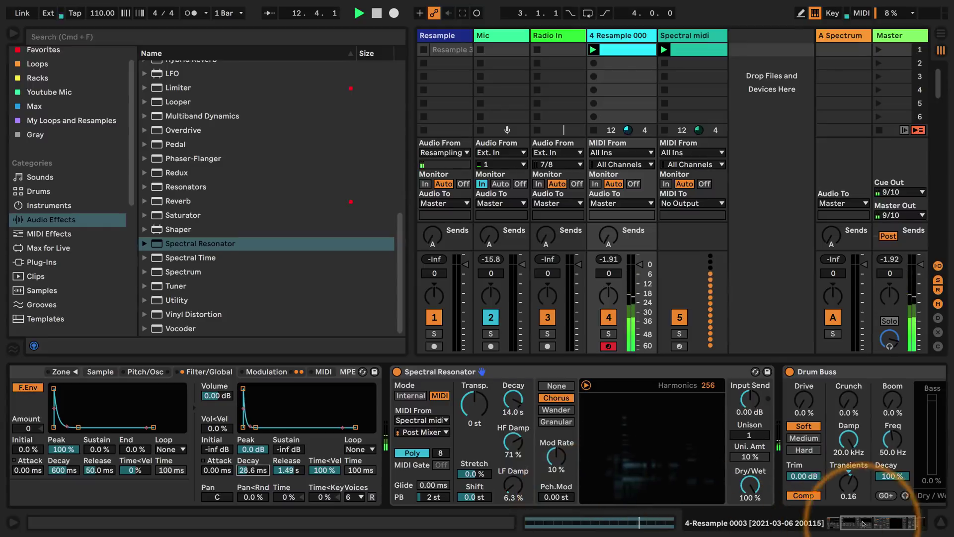
pyautogui.hscroll(-3, 930, 502)
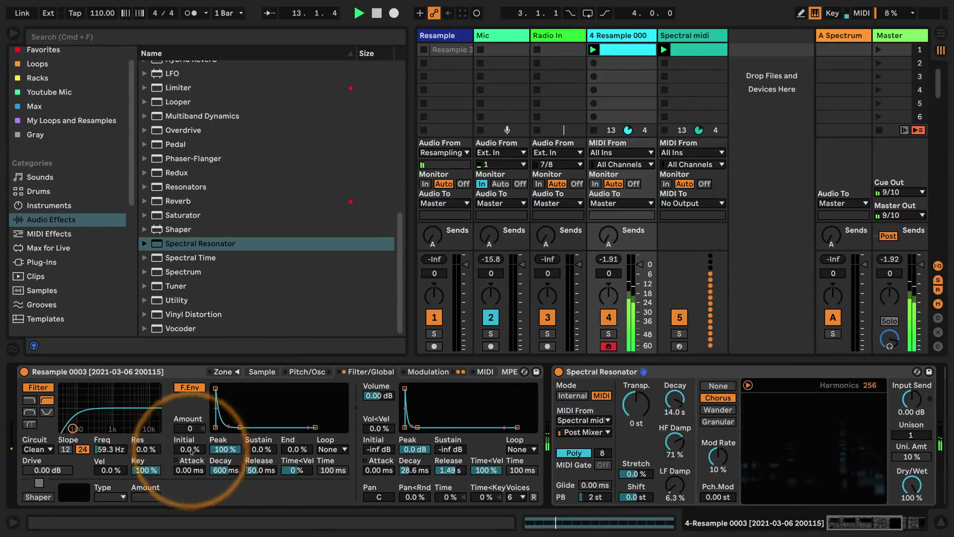
pyautogui.click(30, 400)
pyautogui.moveTo(73, 428); pyautogui.dragTo(144, 428)
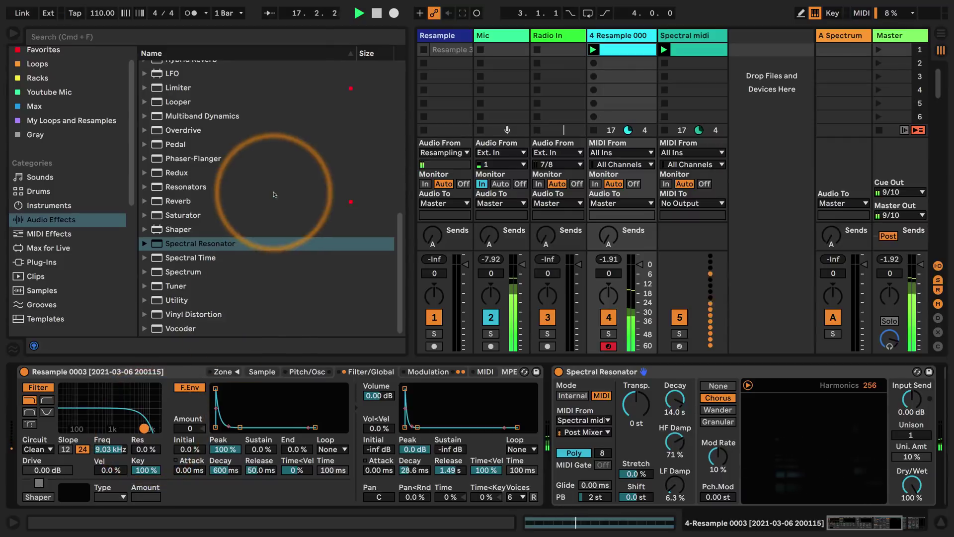
# - Find the Spectral Time audio effect and insert it between Spectral Resonator and Drum Buss on the 4 Resample track
pyautogui.scroll(15, 273, 194)
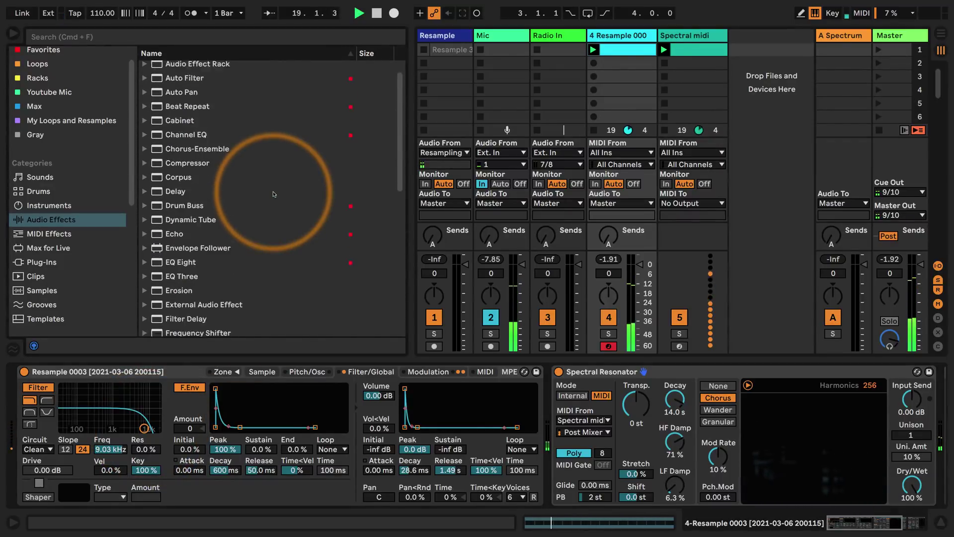
pyautogui.scroll(-5, 273, 194)
pyautogui.scroll(-8, 273, 194)
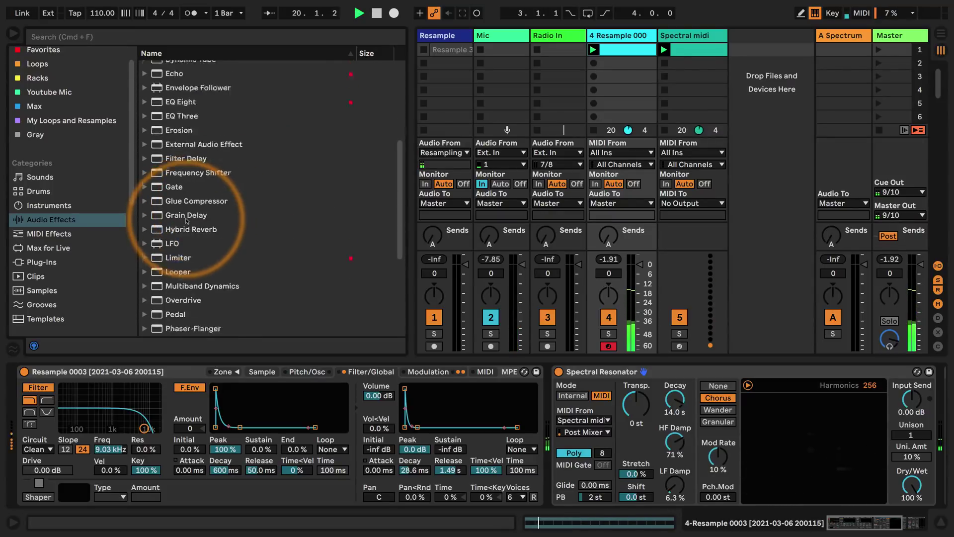
pyautogui.scroll(-1, 187, 221)
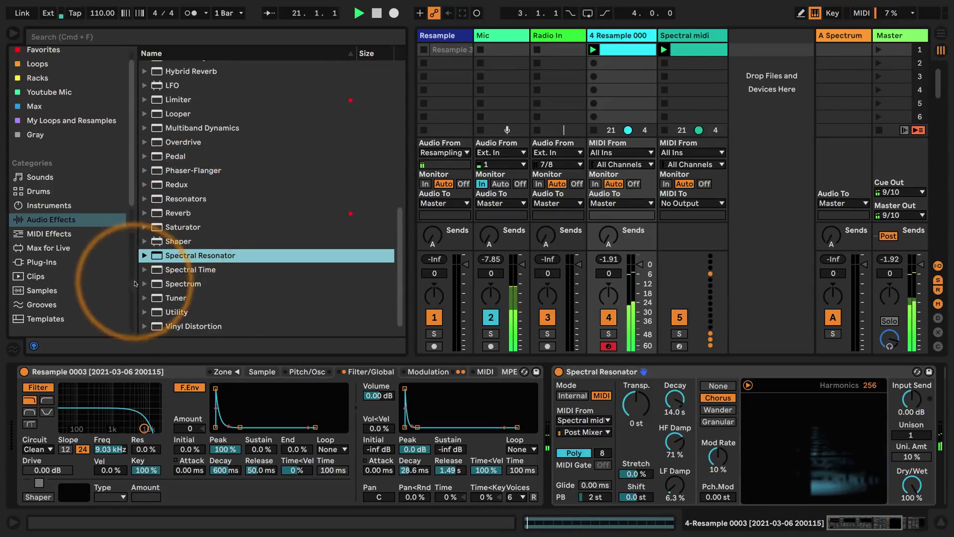
pyautogui.moveTo(149, 270); pyautogui.dragTo(850, 416)
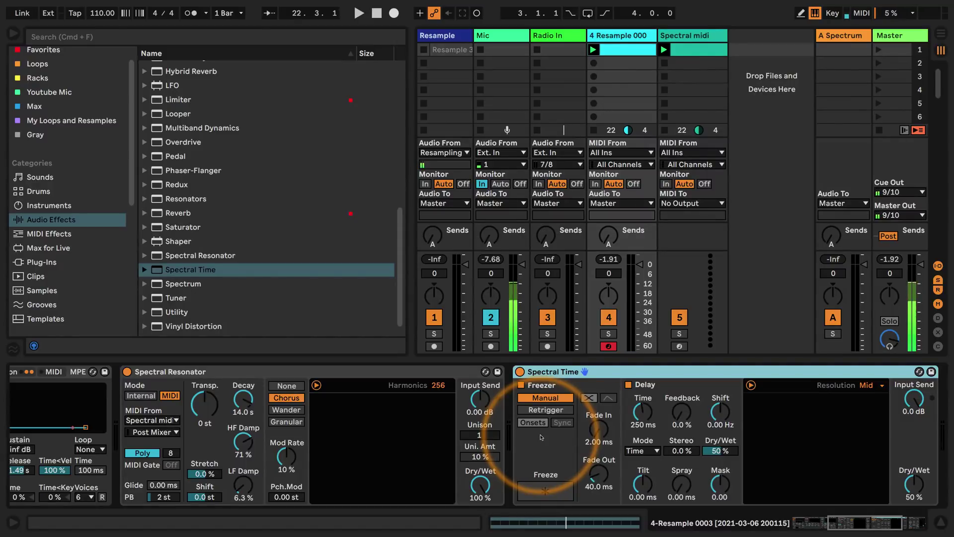
# - Enable Spectral Time's Freeze in Retrigger mode, start playback, and set Sensitivity to 56% and X-Fade to 8.64 s
pyautogui.click(537, 491)
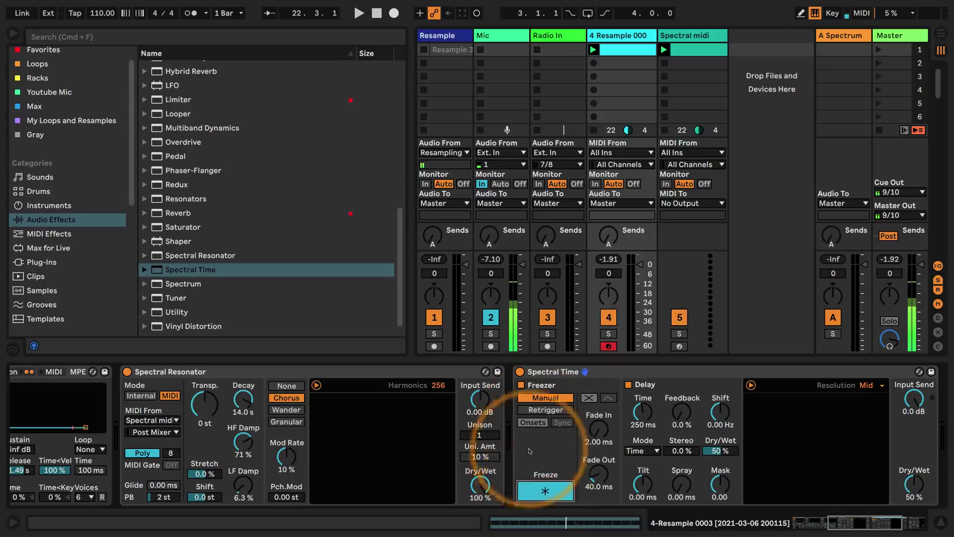
pyautogui.click(542, 409)
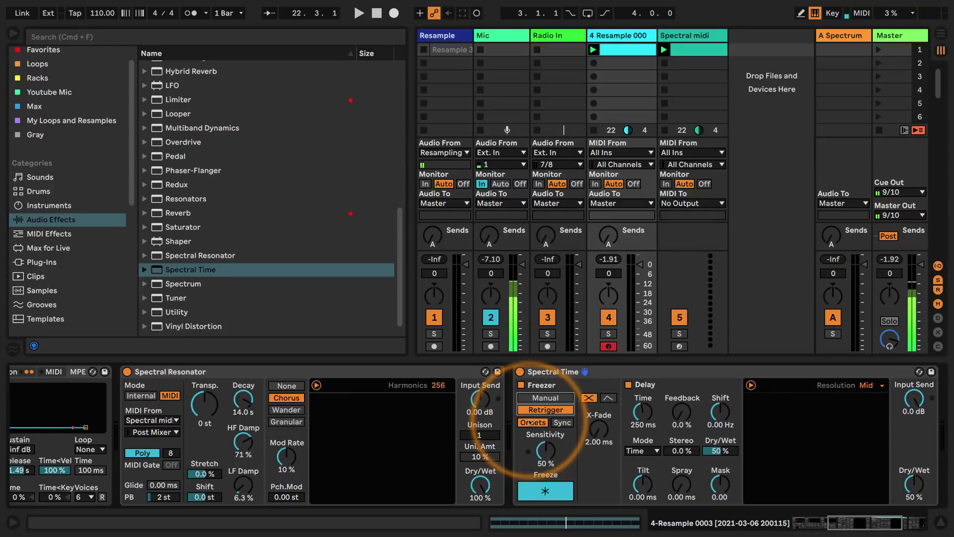
pyautogui.press('space')
pyautogui.moveTo(545, 450)
pyautogui.mouseDown()
pyautogui.moveTo(552, 469)
pyautogui.moveTo(553, 439)
pyautogui.moveTo(553, 447)
pyautogui.moveTo(522, 394)
pyautogui.mouseUp()
# - Set Spectral Time's Freezer Sensitivity to 85%, X-Fade to 590 ms and overall Dry/Wet to 45%
pyautogui.hscroll(4, 883, 500)
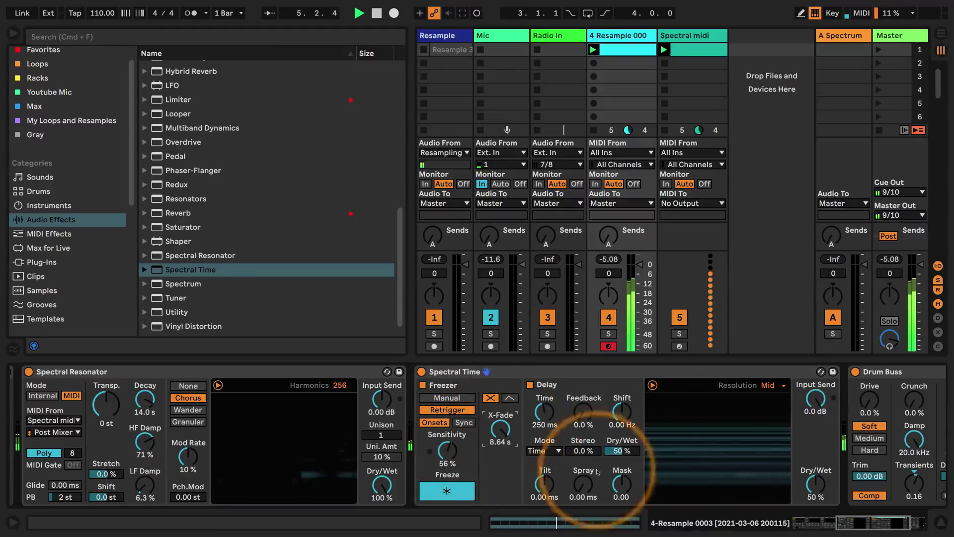
pyautogui.moveTo(811, 482); pyautogui.dragTo(812, 496)
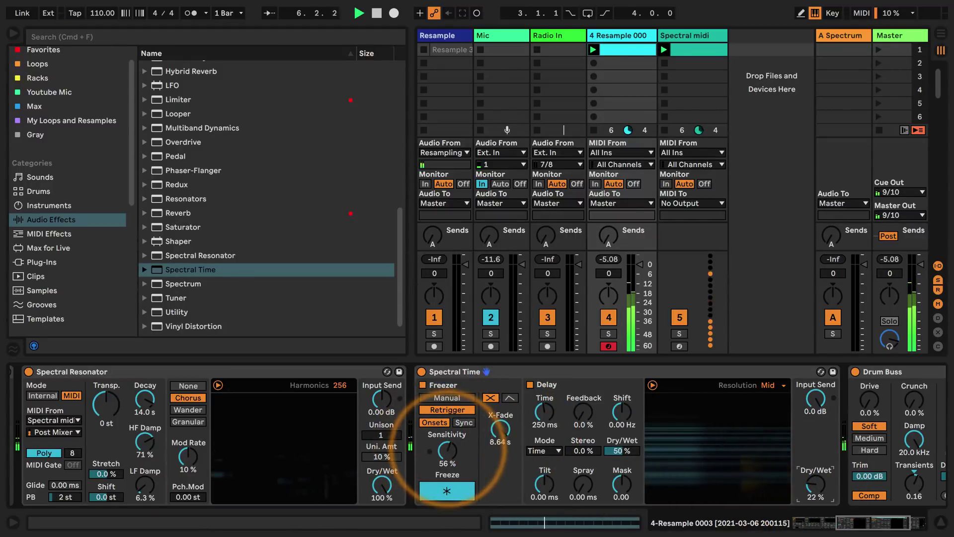
pyautogui.moveTo(447, 450)
pyautogui.mouseDown()
pyautogui.moveTo(447, 437)
pyautogui.moveTo(448, 452)
pyautogui.mouseUp()
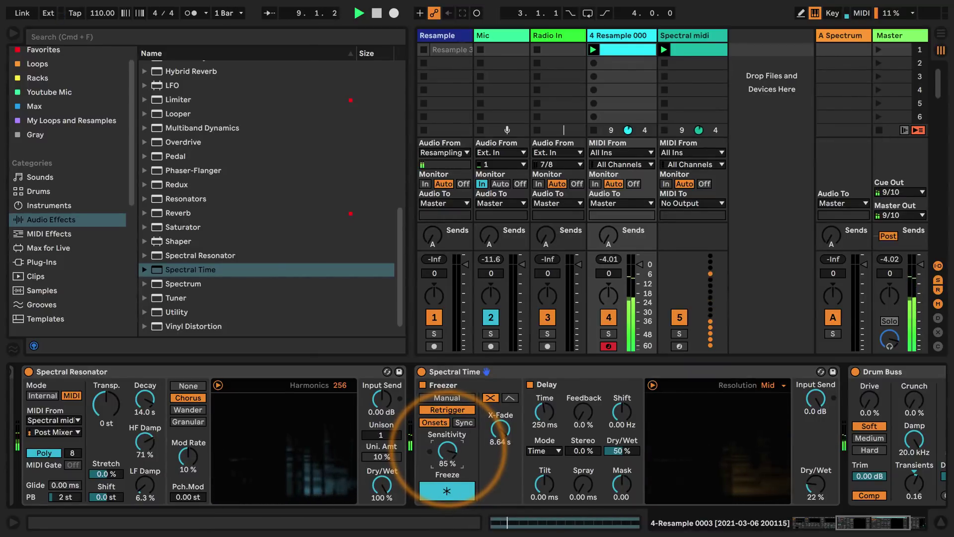
pyautogui.moveTo(504, 427); pyautogui.dragTo(503, 455)
pyautogui.click(806, 489)
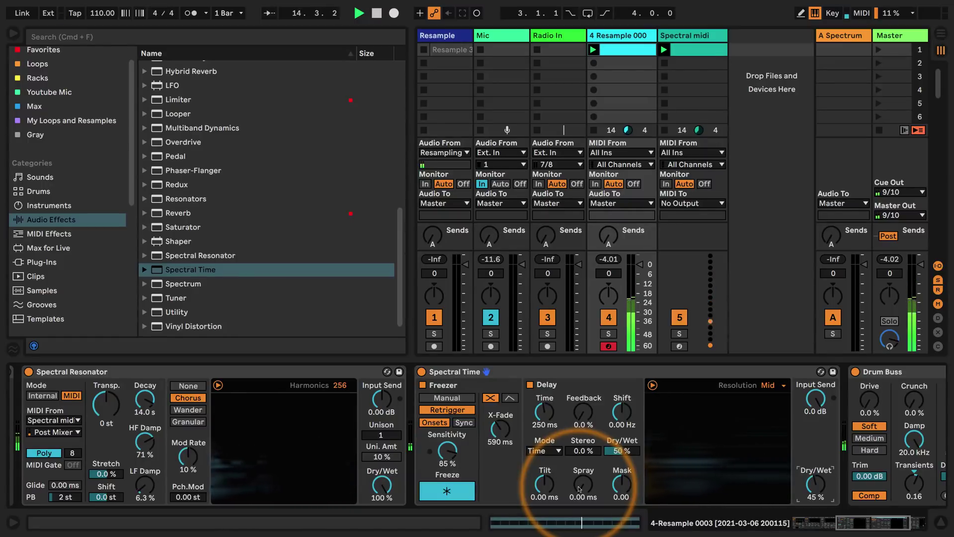
# - Set Spectral Time's delay Time to 10.0 ms, Resolution to High and Tilt to 2.00 s
pyautogui.moveTo(544, 412); pyautogui.dragTo(544, 418)
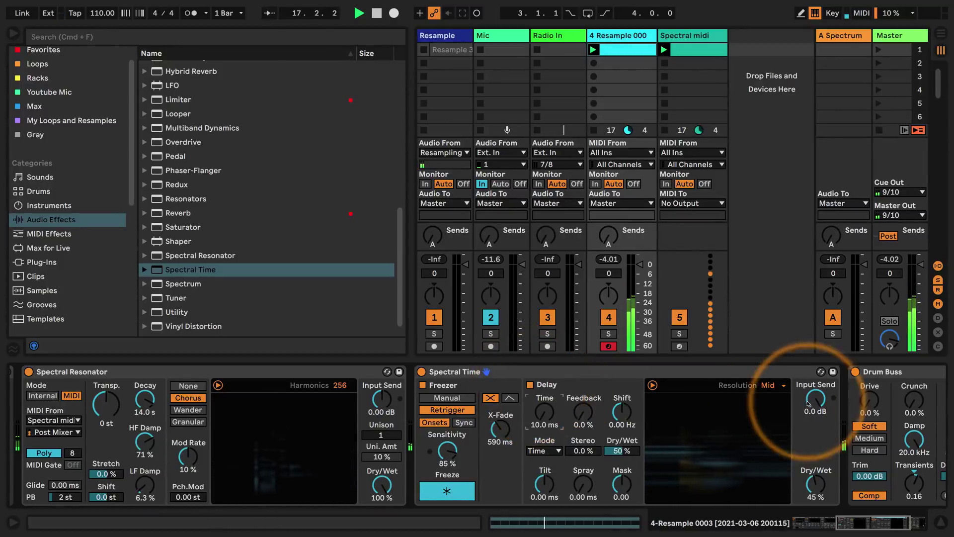
pyautogui.click(771, 385)
pyautogui.click(769, 419)
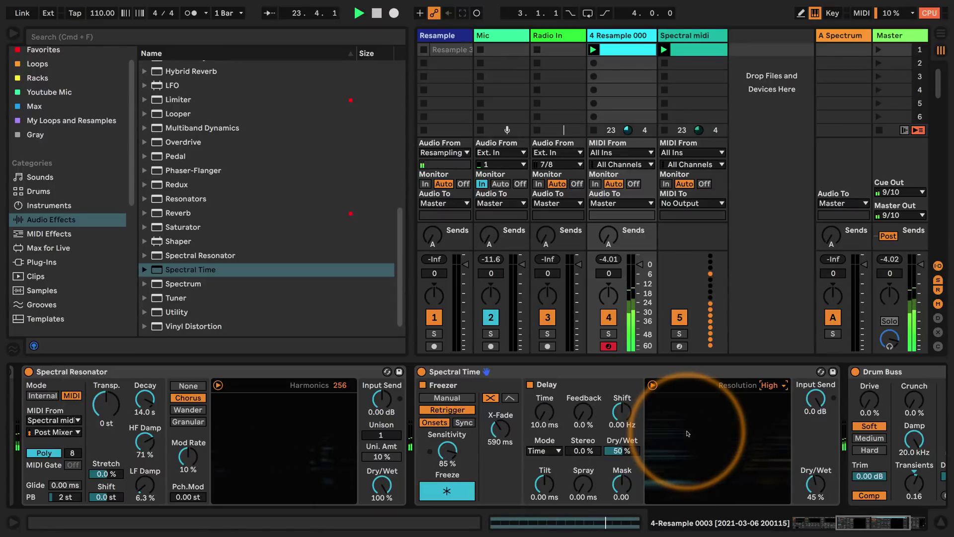
pyautogui.moveTo(545, 485)
pyautogui.mouseDown()
pyautogui.moveTo(544, 469)
pyautogui.moveTo(544, 492)
pyautogui.mouseUp()
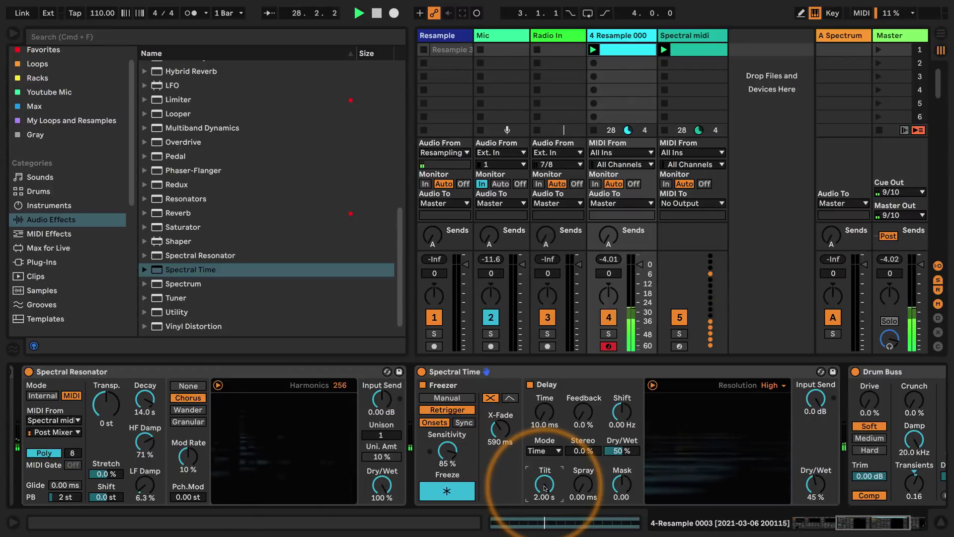
# - Set Spectral Time's delay Tilt to 0.00 ms, Spray to 237 ms and Feedback to 17%
pyautogui.moveTo(545, 488)
pyautogui.mouseDown()
pyautogui.moveTo(545, 507)
pyautogui.moveTo(545, 479)
pyautogui.moveTo(584, 470)
pyautogui.mouseUp()
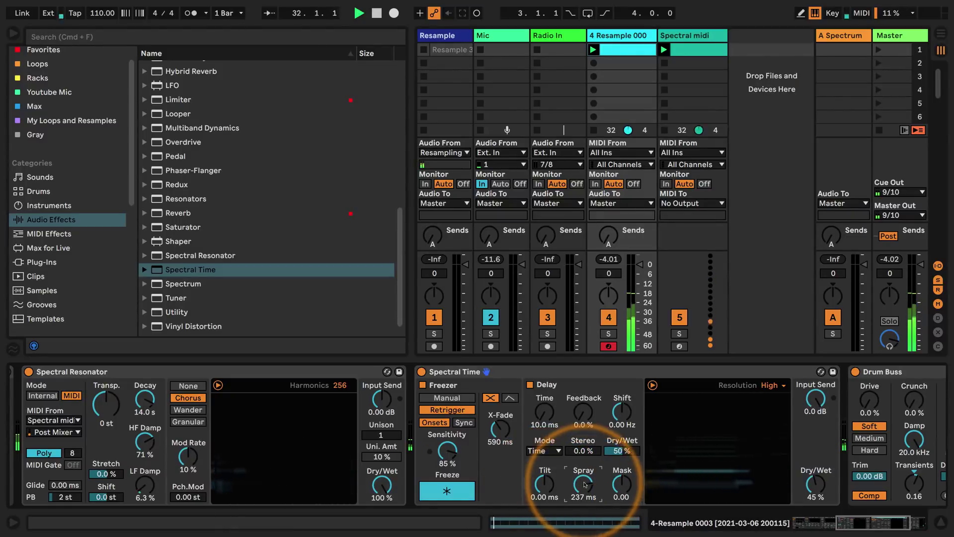
pyautogui.moveTo(585, 423); pyautogui.dragTo(580, 414)
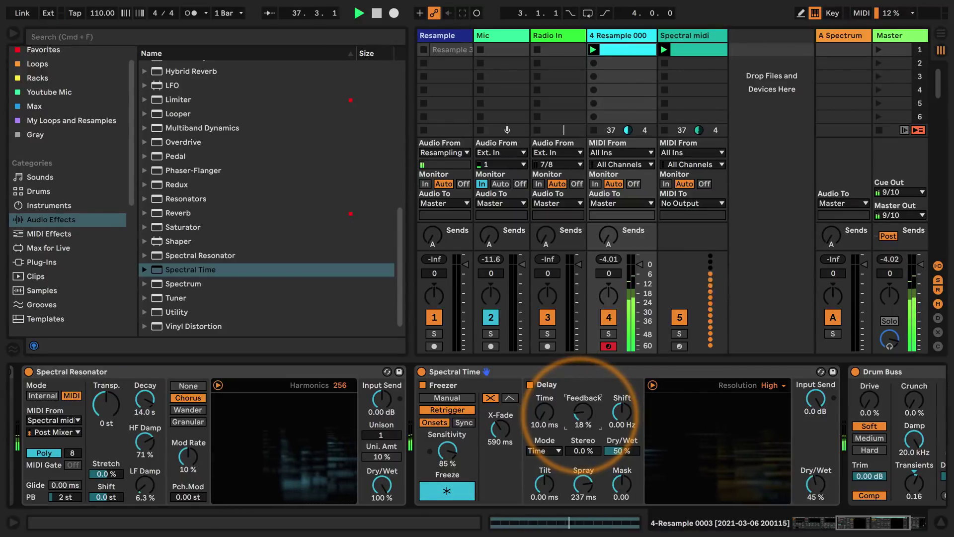
pyautogui.scroll(-4, 580, 417)
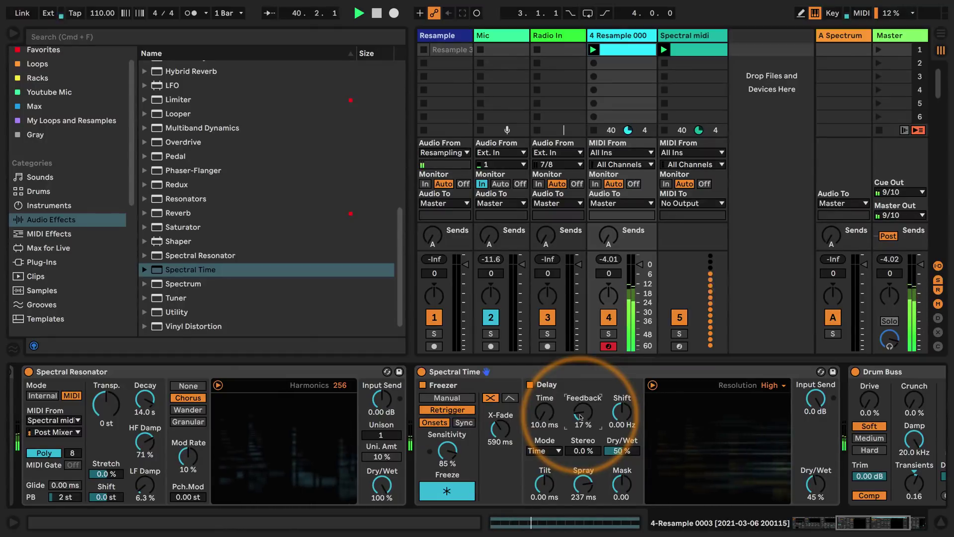
# - Find the Hybrid Reverb audio effect and insert it between Spectral Time and Drum Buss
pyautogui.moveTo(850, 522); pyautogui.dragTo(865, 522)
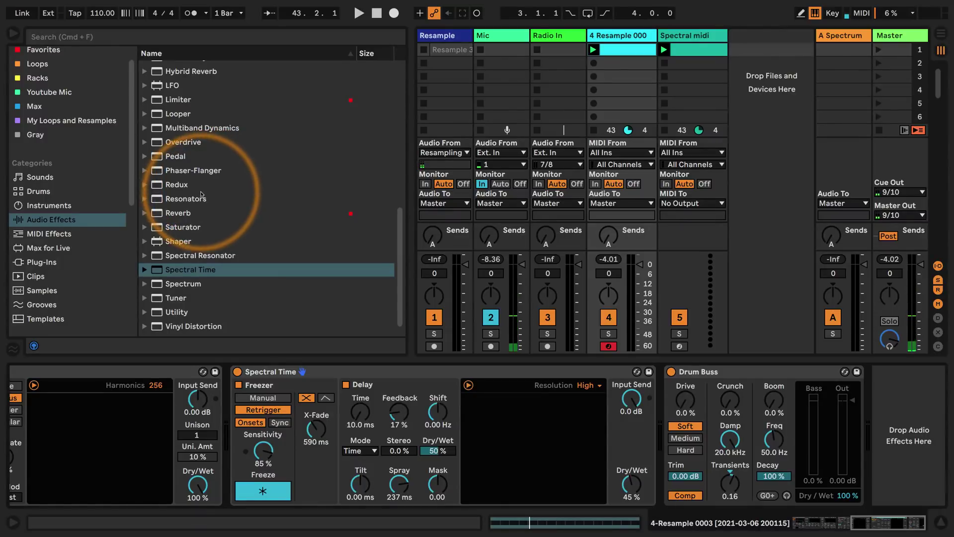
pyautogui.scroll(5, 209, 192)
pyautogui.scroll(8, 201, 194)
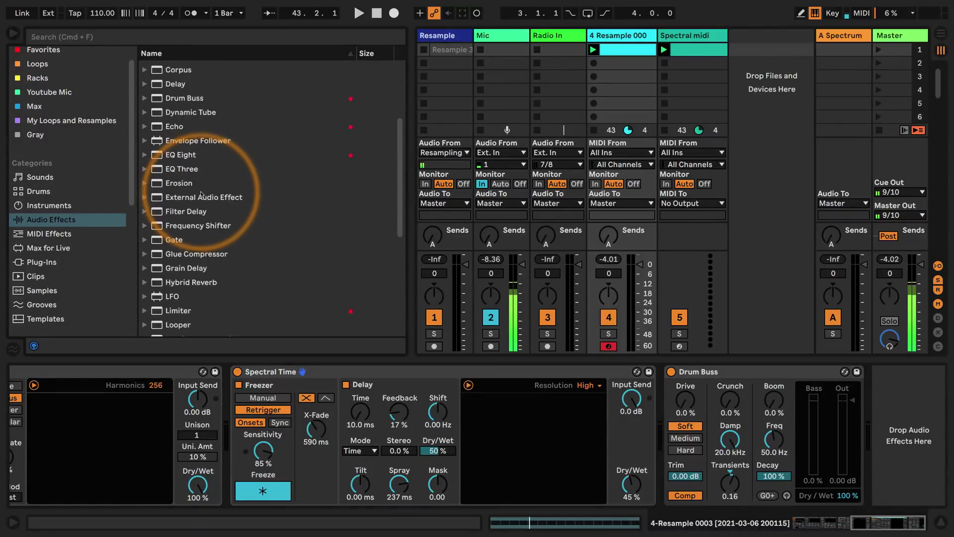
pyautogui.scroll(-6, 201, 194)
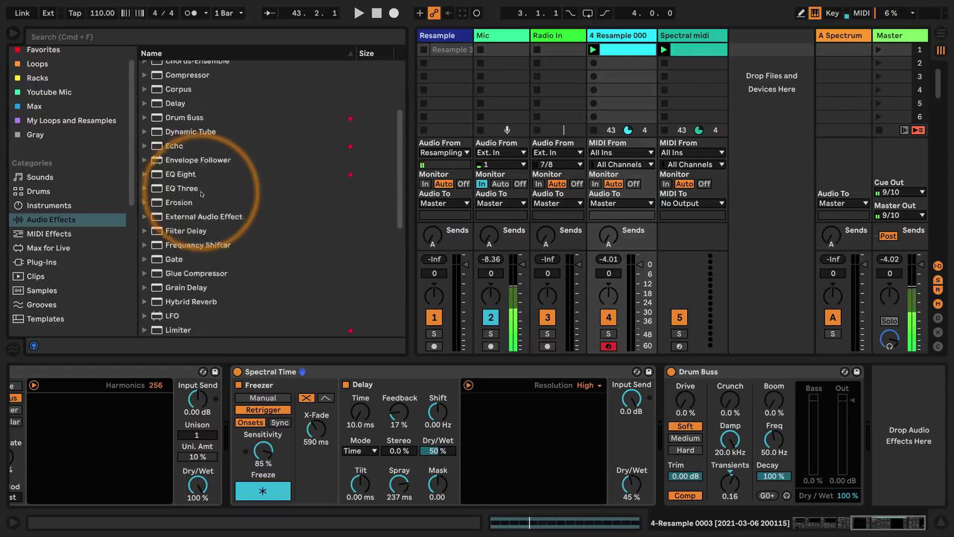
pyautogui.moveTo(164, 237); pyautogui.dragTo(628, 398)
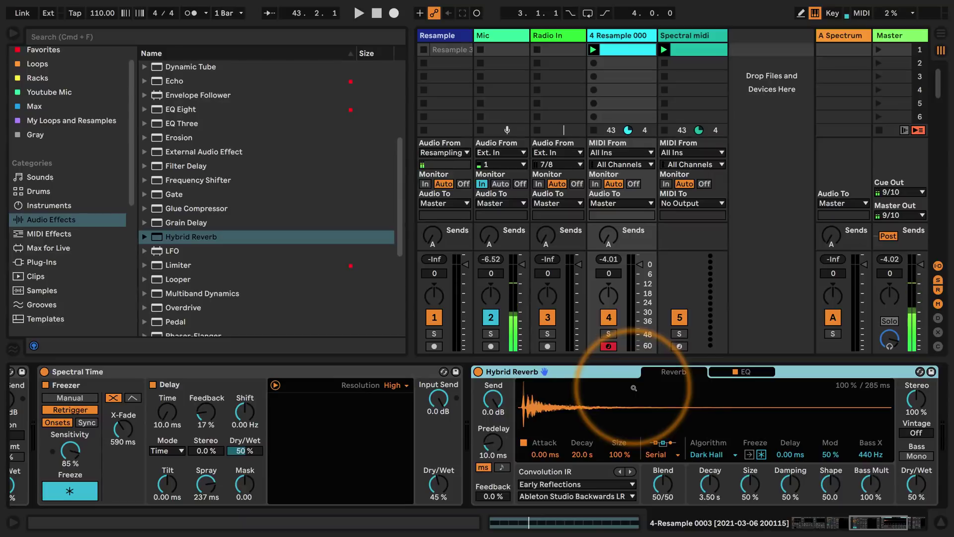
# - Start playback and set Hybrid Reverb to algorithm-only routing (Algo) with the Prism algorithm
pyautogui.press('space')
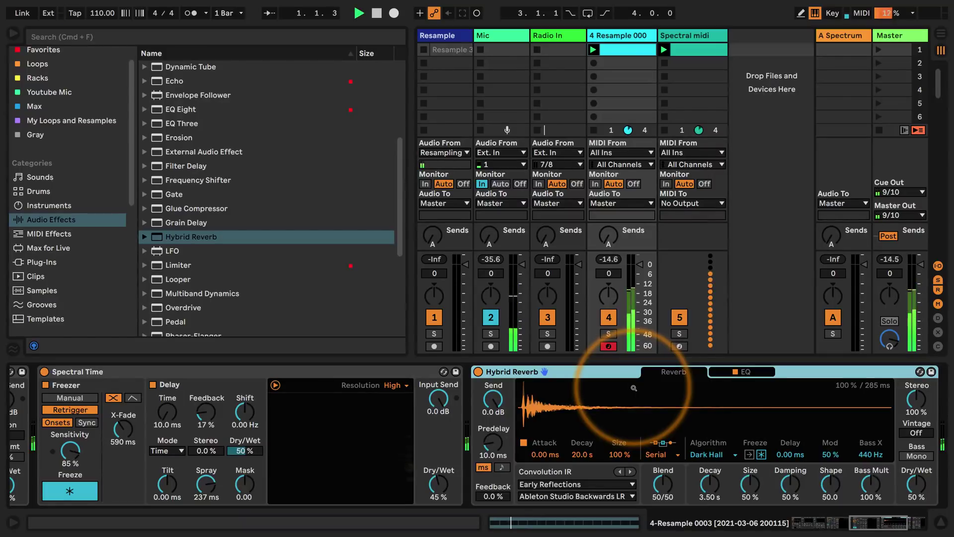
pyautogui.moveTo(876, 525); pyautogui.dragTo(890, 525)
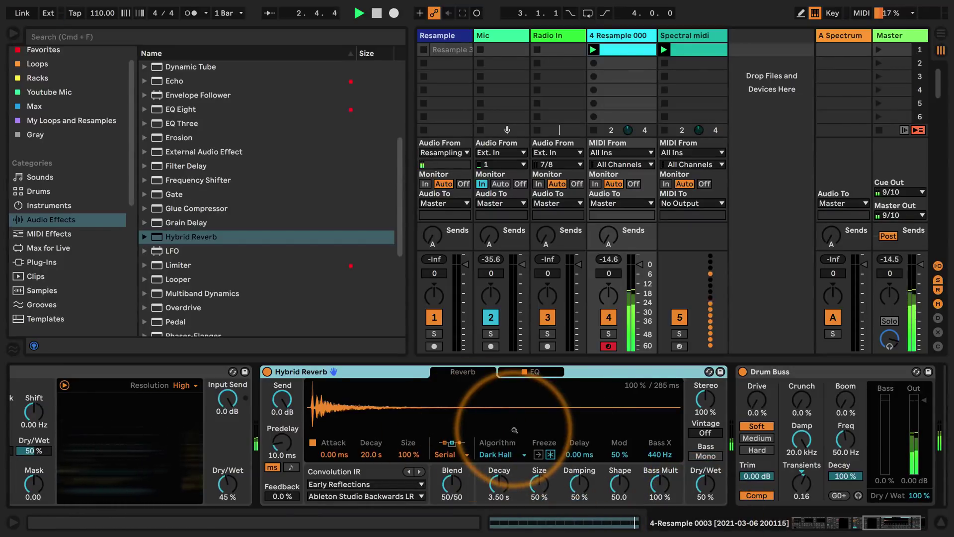
pyautogui.click(450, 455)
pyautogui.click(448, 484)
pyautogui.click(498, 454)
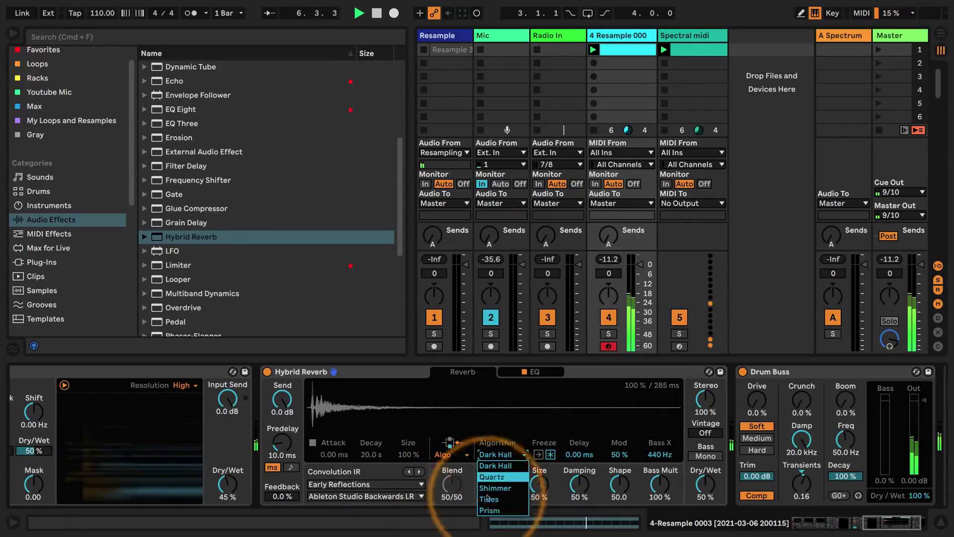
pyautogui.click(487, 510)
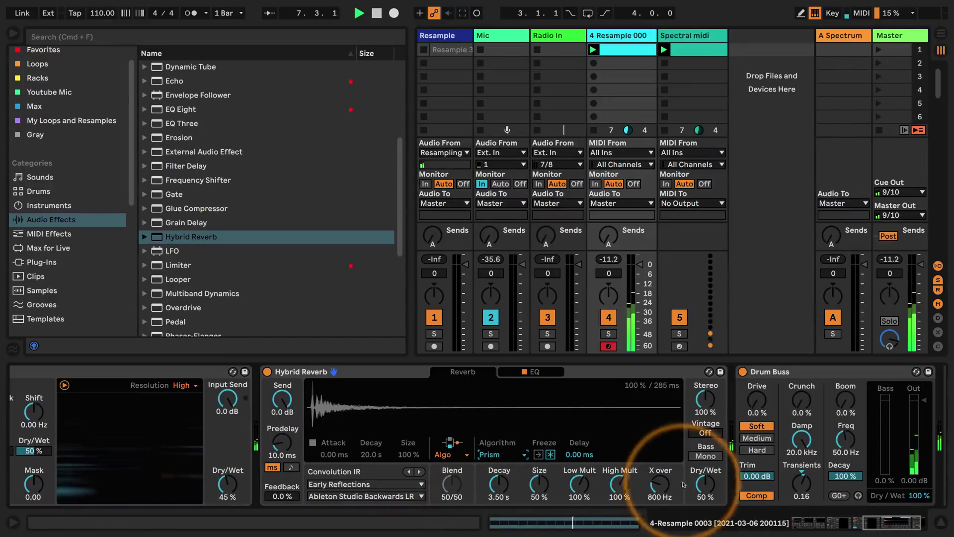
# - Set Hybrid Reverb's Dry/Wet to 100%, Decay to 317 ms, Size to 90%, Low Mult to 203%, High Mult to 210% and X over to 4.20 kHz
pyautogui.moveTo(705, 490); pyautogui.dragTo(701, 465)
pyautogui.moveTo(503, 486); pyautogui.dragTo(660, 488)
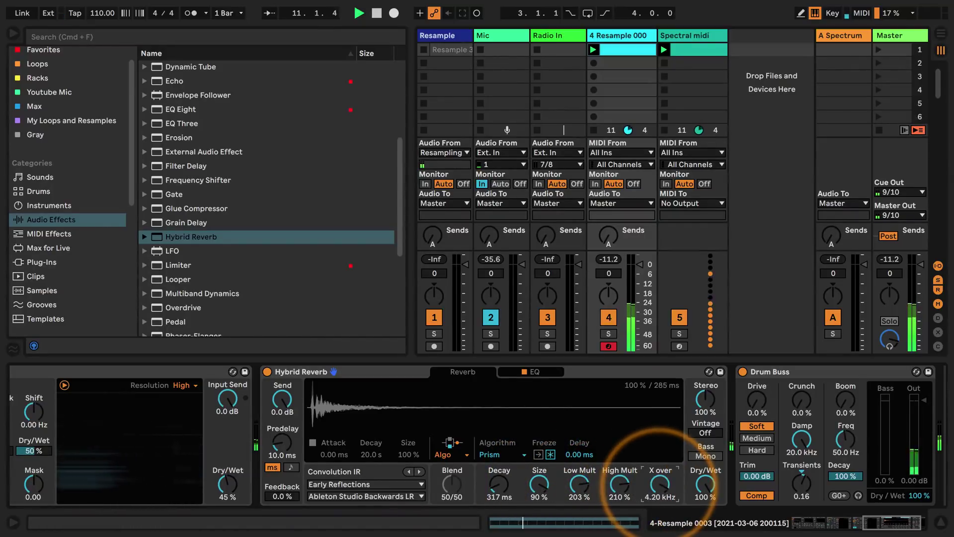
# - Switch Hybrid Reverb's algorithm to Tides and set Decay to 23.4 s and Size to 74%
pyautogui.click(489, 454)
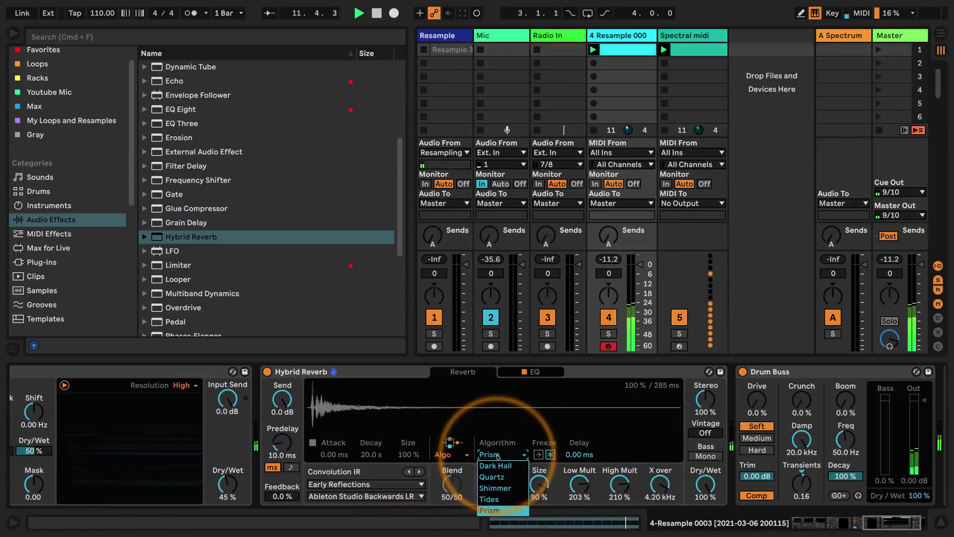
pyautogui.click(490, 500)
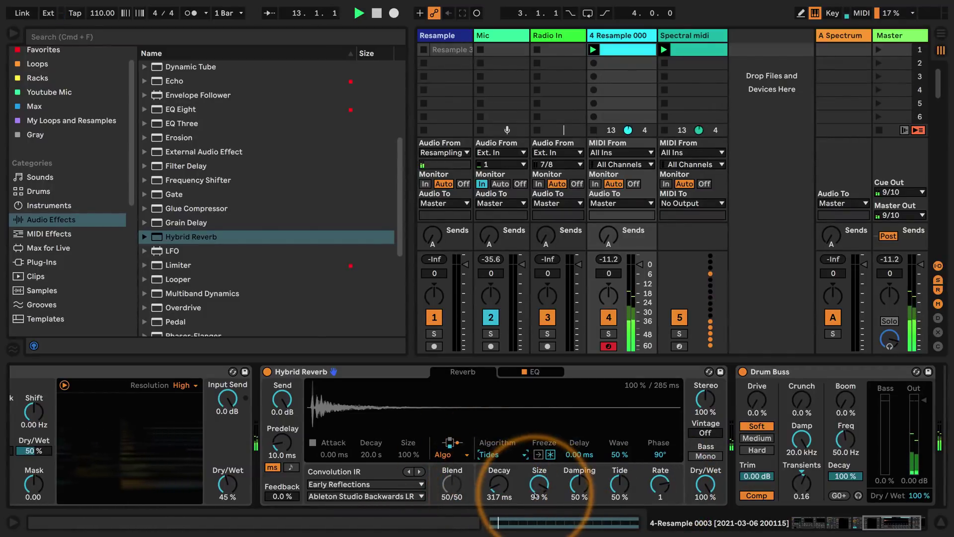
pyautogui.moveTo(502, 486)
pyautogui.mouseDown()
pyautogui.moveTo(499, 469)
pyautogui.moveTo(497, 492)
pyautogui.mouseUp()
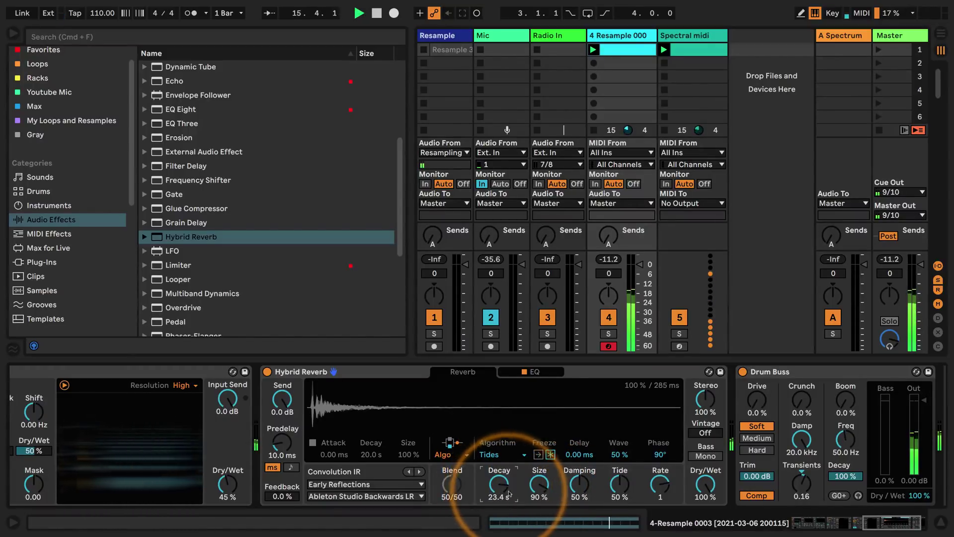
# - In Hybrid Reverb's EQ, set band 4 to 3.46 kHz at -12 dB, and lower the reverb's Dry/Wet to 31%
pyautogui.click(519, 372)
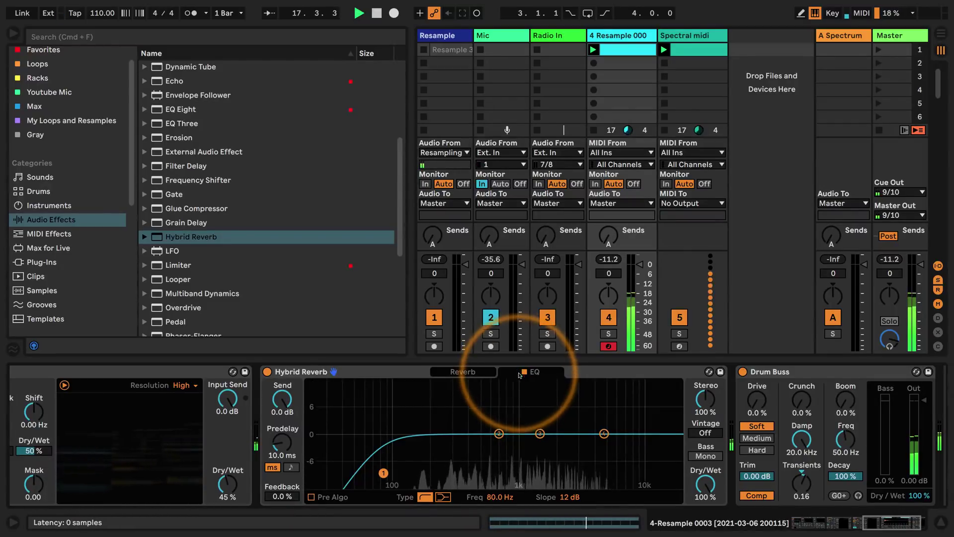
pyautogui.moveTo(604, 433); pyautogui.dragTo(584, 484)
pyautogui.moveTo(706, 479); pyautogui.dragTo(704, 486)
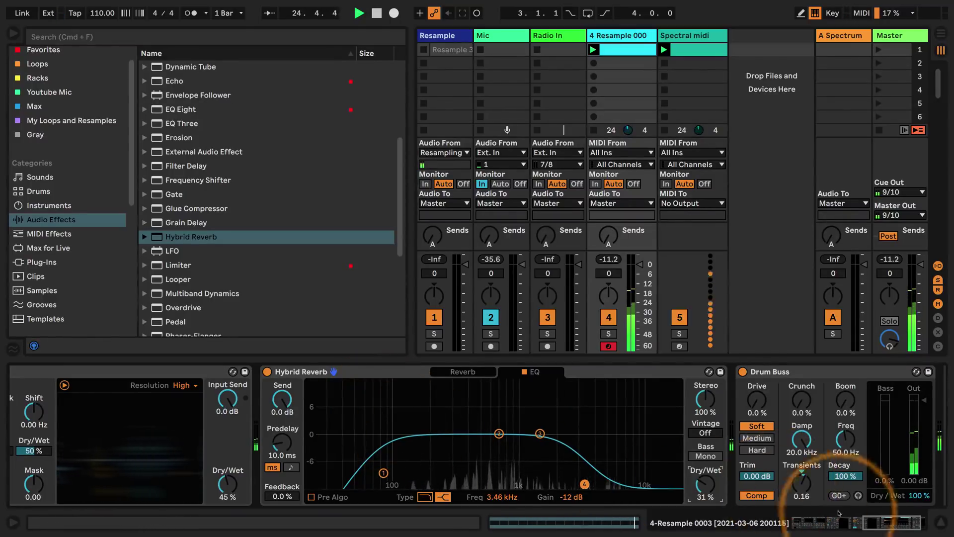
# - Set Drum Buss Transients to 1.00 and Spectral Resonator's HF Damp to 82%
pyautogui.click(878, 525)
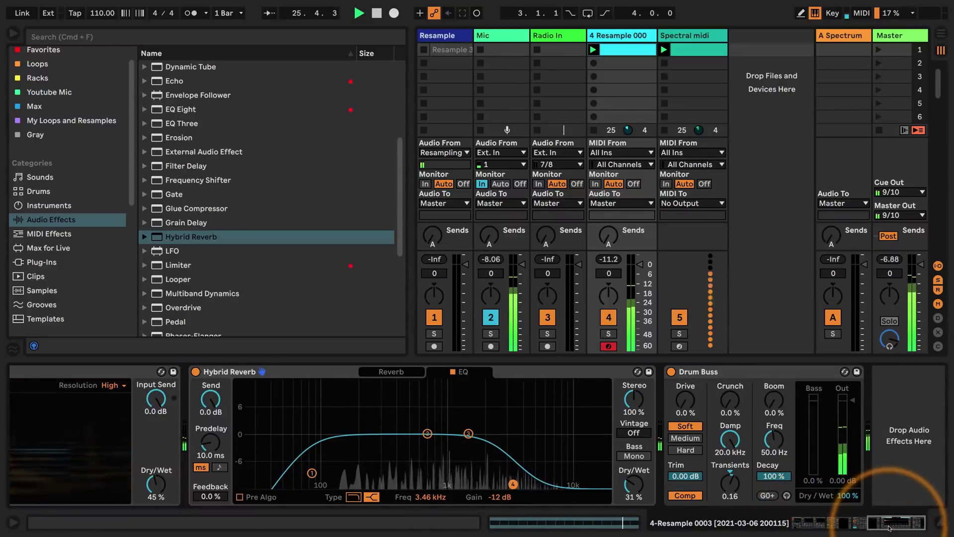
pyautogui.moveTo(724, 489); pyautogui.dragTo(719, 481)
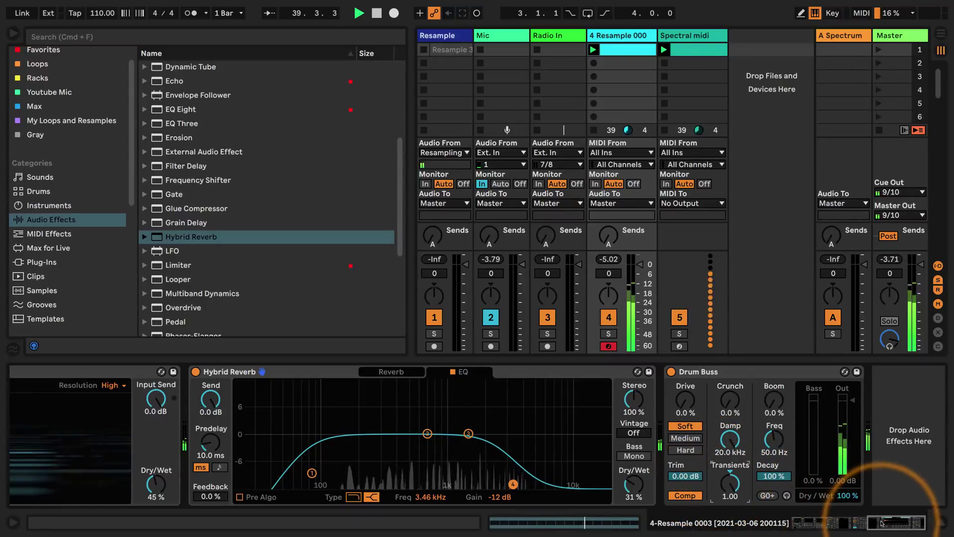
pyautogui.moveTo(888, 523); pyautogui.dragTo(815, 525)
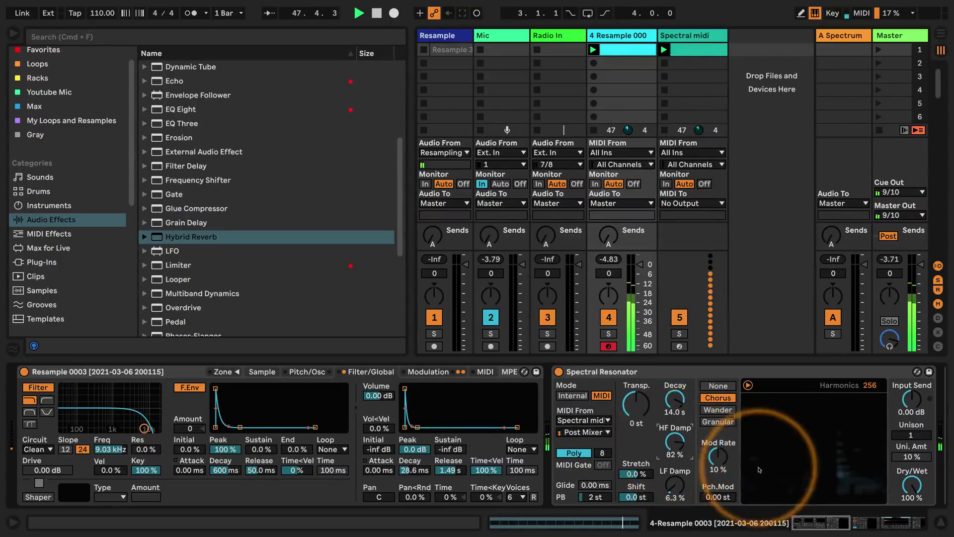
# - Collapse Spectral Time's spectrogram display and show Hybrid Reverb's Reverb settings
pyautogui.click(829, 530)
pyautogui.moveTo(829, 529); pyautogui.dragTo(859, 532)
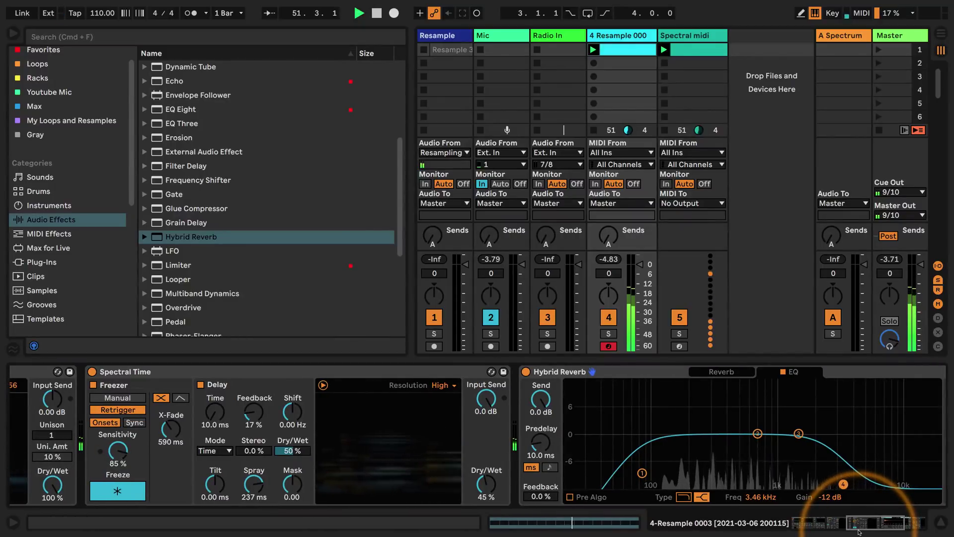
pyautogui.click(323, 385)
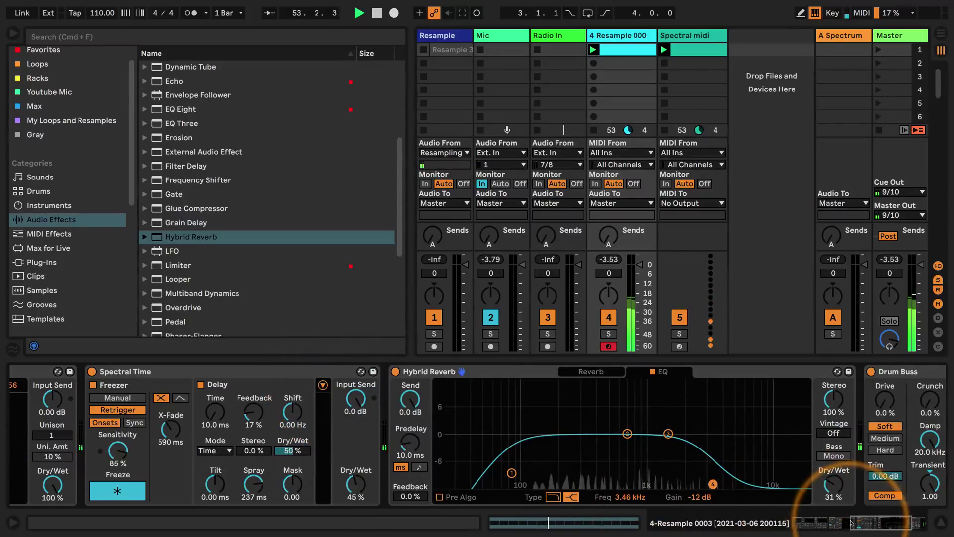
pyautogui.click(591, 371)
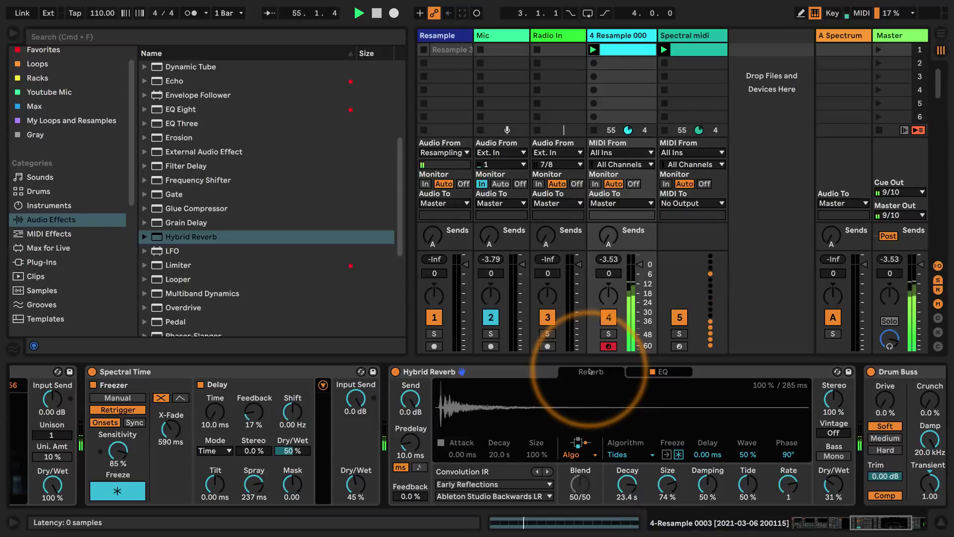
# - Switch Spectral Time's Freezer from crossfade to envelope fading, with Fade In 48.3 ms and Fade Out 1.66 s
pyautogui.click(871, 522)
pyautogui.moveTo(871, 523); pyautogui.dragTo(847, 524)
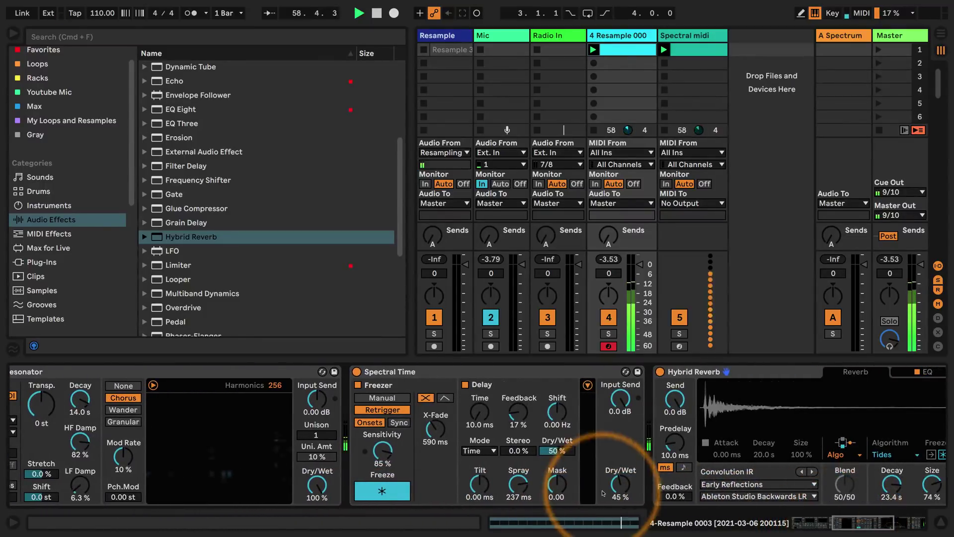
pyautogui.moveTo(432, 431); pyautogui.dragTo(431, 432)
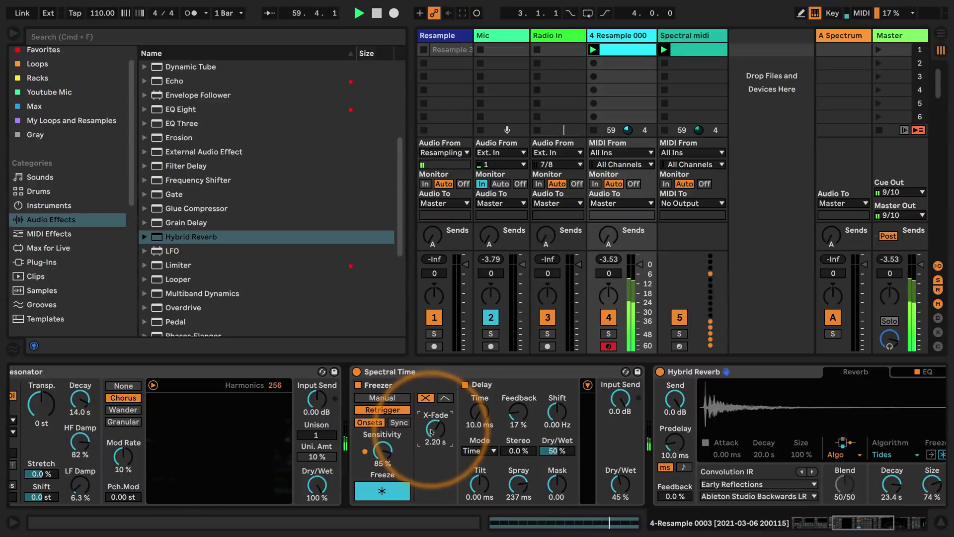
pyautogui.click(445, 398)
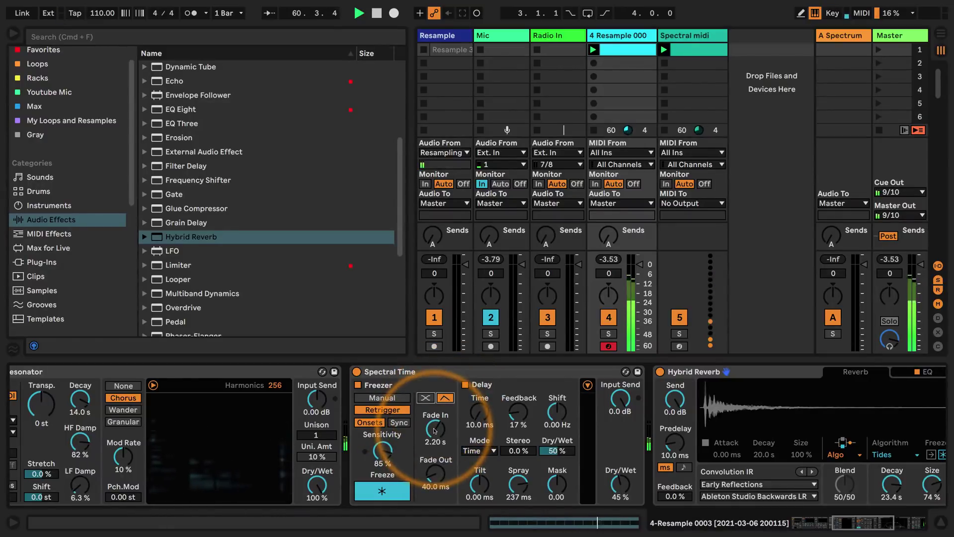
pyautogui.moveTo(435, 430); pyautogui.dragTo(435, 439)
pyautogui.moveTo(436, 478); pyautogui.dragTo(434, 483)
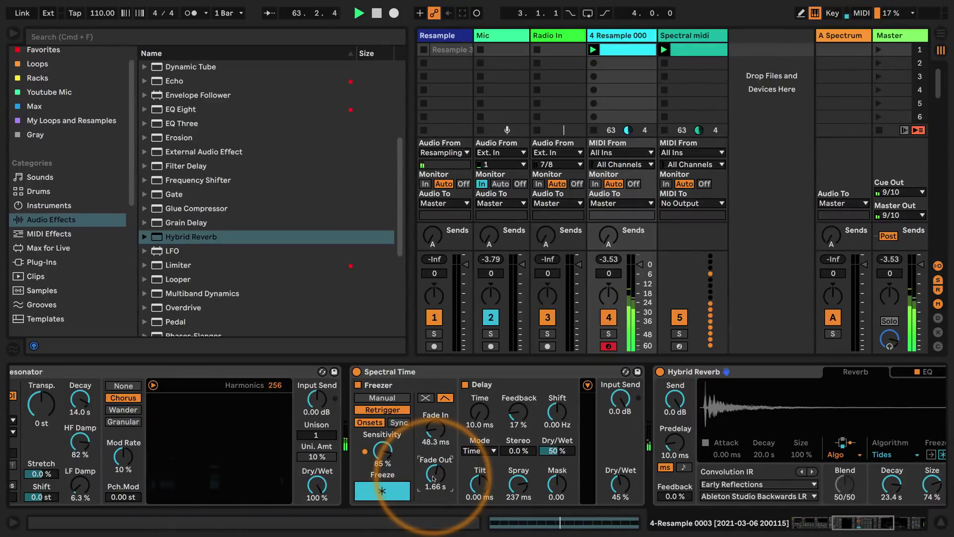
# - Set Spectral Time's overall Dry/Wet to 38% and its delay Mask to 0.24
pyautogui.click(620, 487)
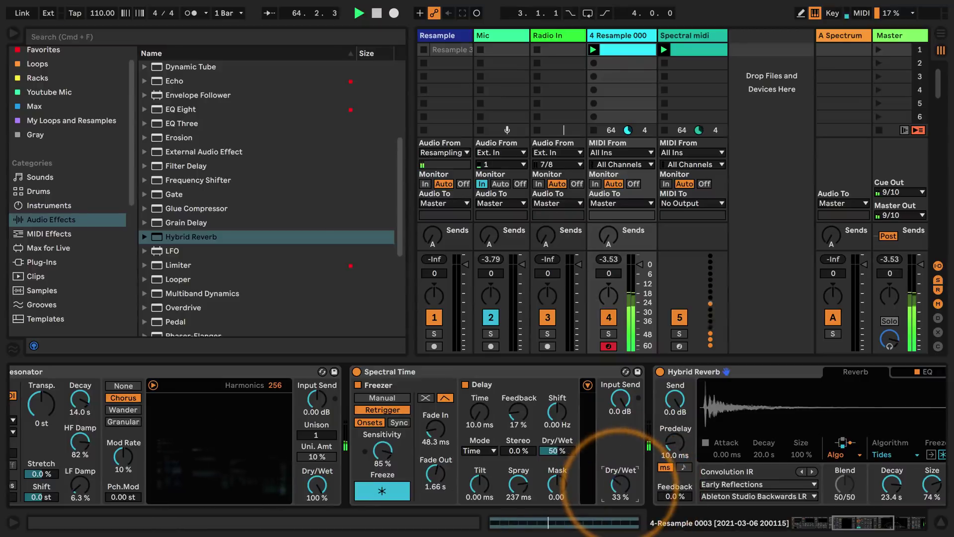
pyautogui.moveTo(620, 488); pyautogui.dragTo(620, 483)
pyautogui.moveTo(557, 485); pyautogui.dragTo(557, 484)
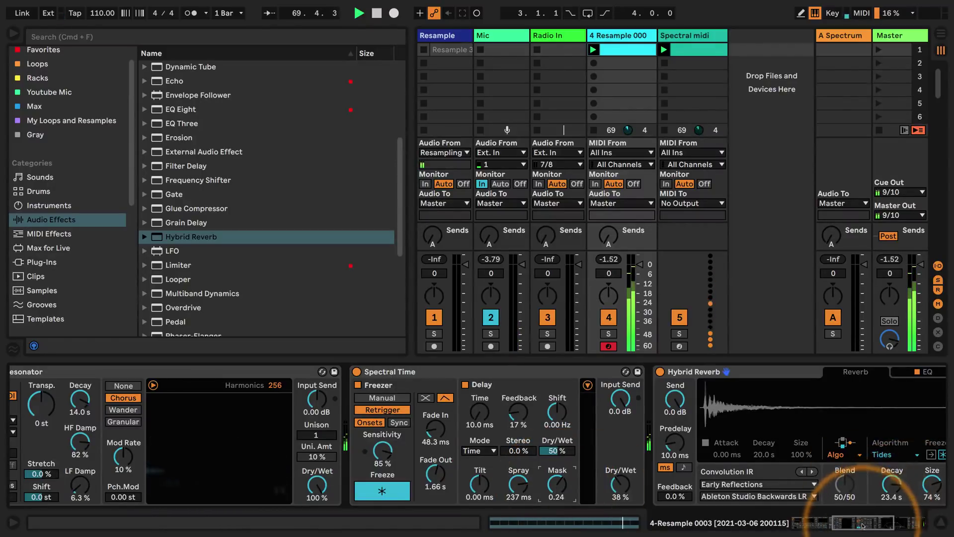
# - Add a Limiter after Drum Buss at the end of the device chain
pyautogui.moveTo(861, 523); pyautogui.dragTo(911, 523)
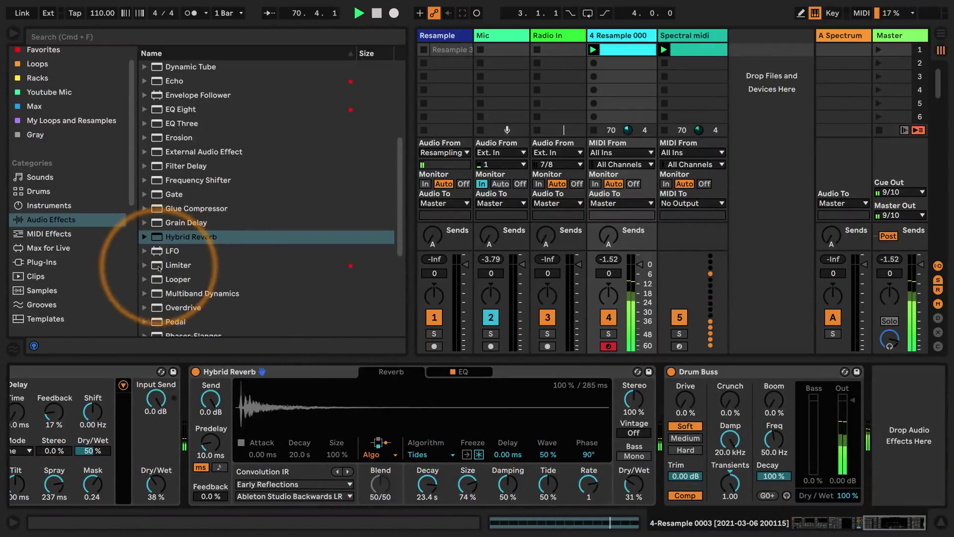
pyautogui.moveTo(195, 268); pyautogui.dragTo(893, 430)
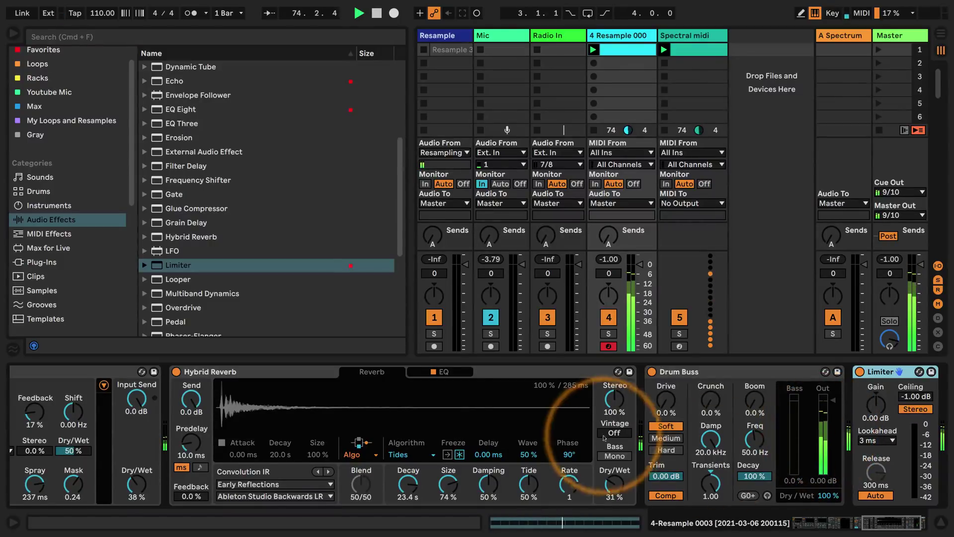
# - Arm the Resample track, start recording into its second clip slot, and open the new clip in a reduced-height clip view
pyautogui.click(434, 346)
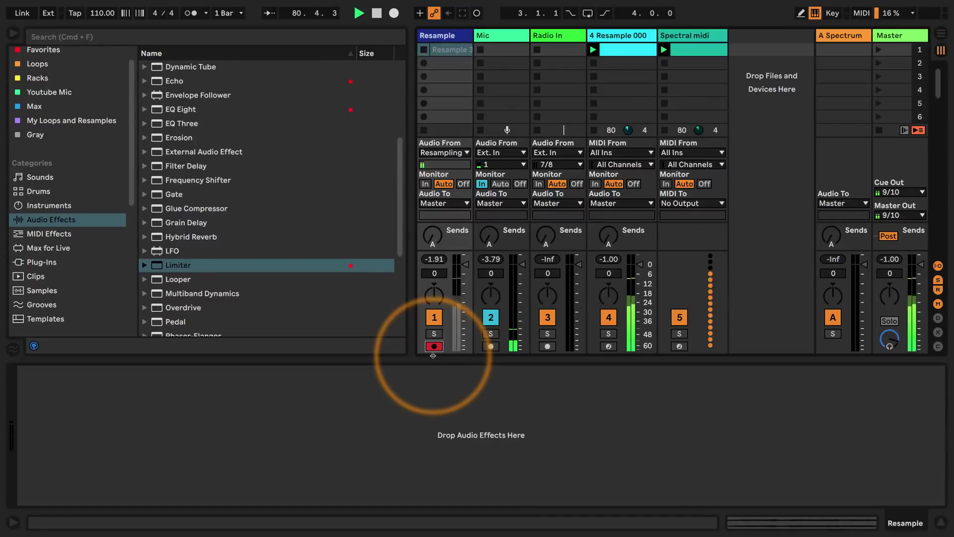
pyautogui.click(450, 64)
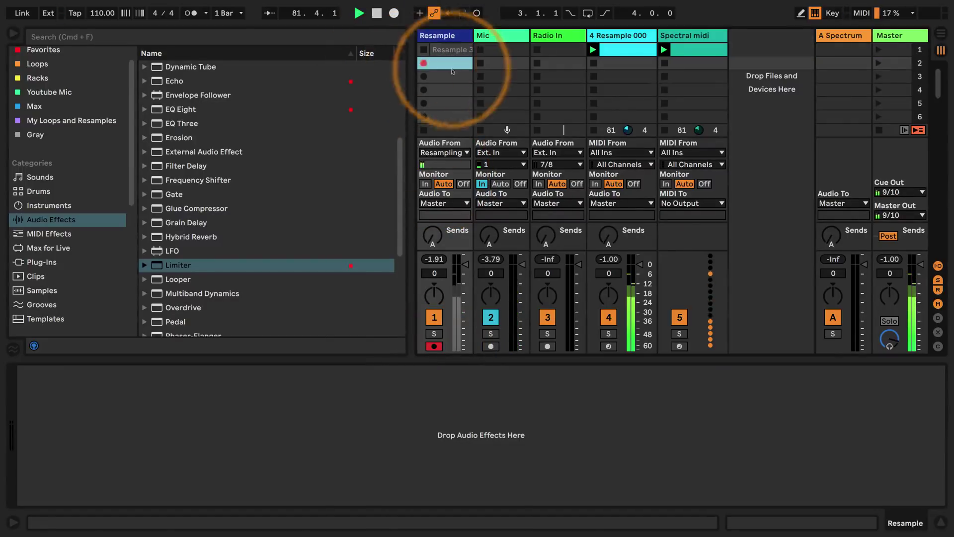
pyautogui.doubleClick(446, 63)
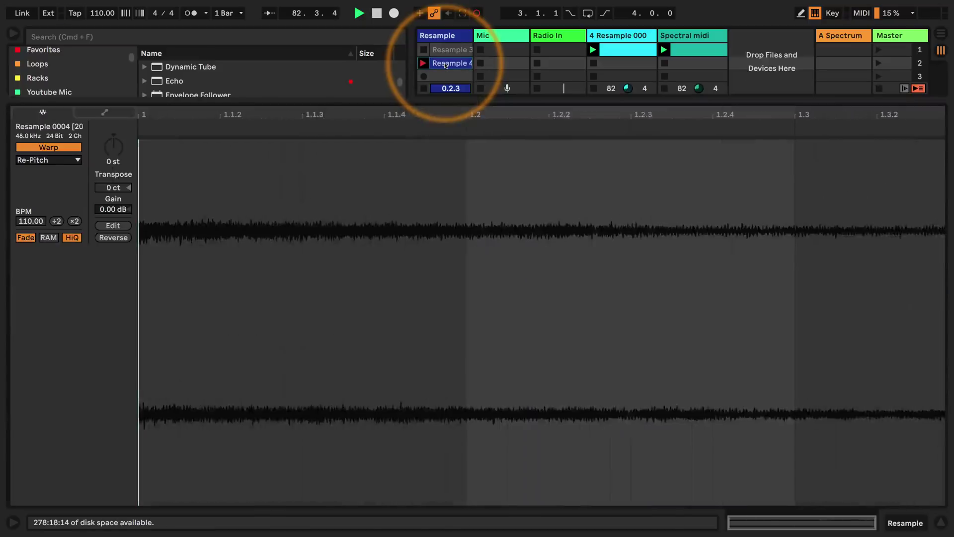
pyautogui.moveTo(241, 102); pyautogui.dragTo(217, 395)
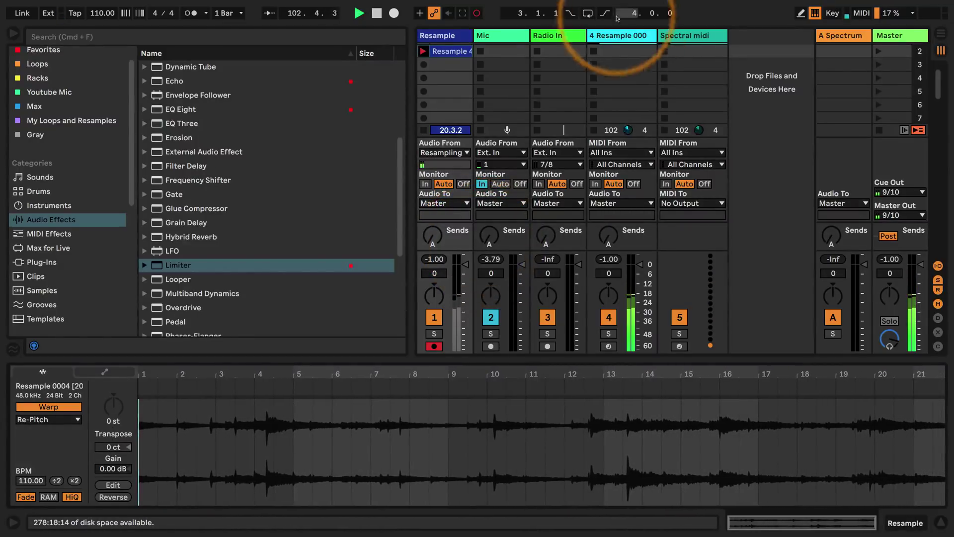
# - On the Sampler track, set Hybrid Reverb's Dry/Wet to 23% and Spectral Time's overall Dry/Wet to 27%
pyautogui.click(636, 36)
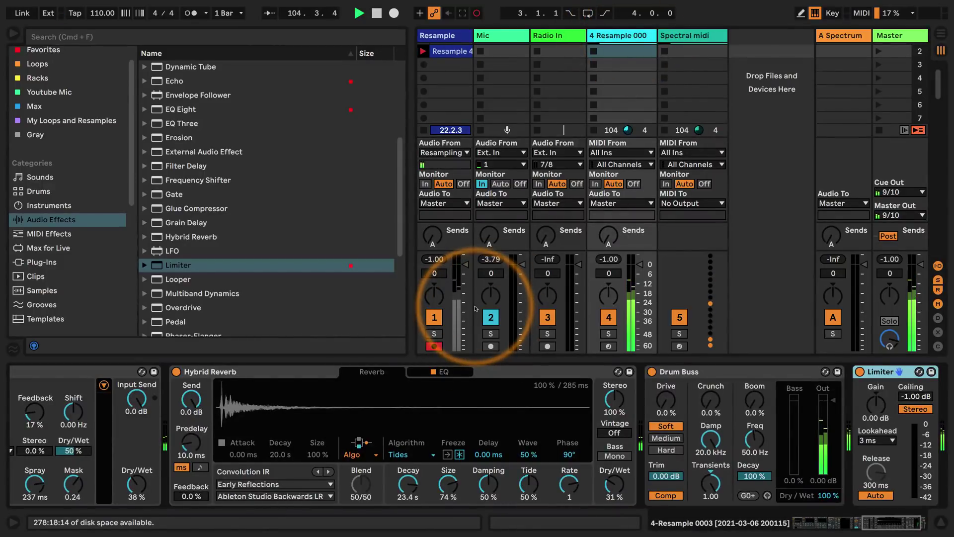
pyautogui.moveTo(614, 483); pyautogui.dragTo(614, 489)
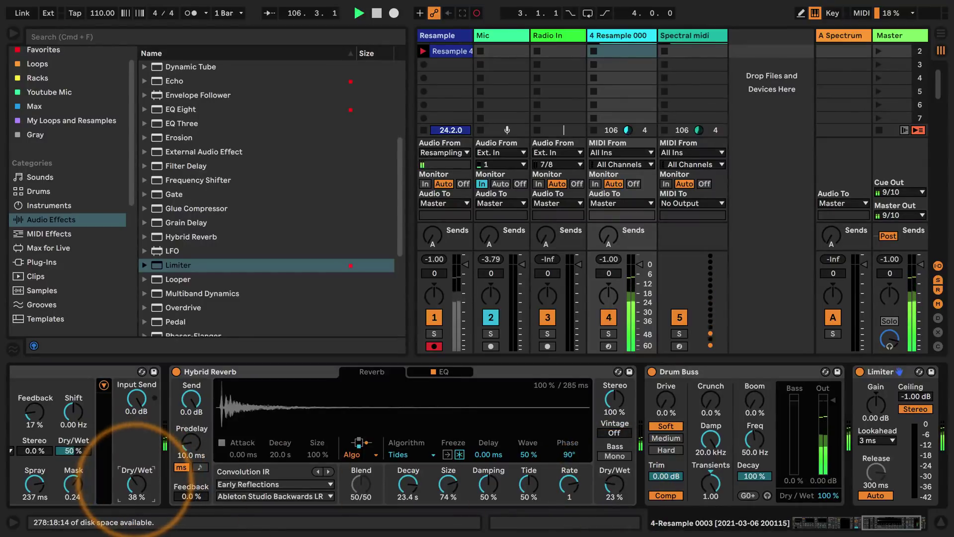
pyautogui.moveTo(136, 484); pyautogui.dragTo(136, 490)
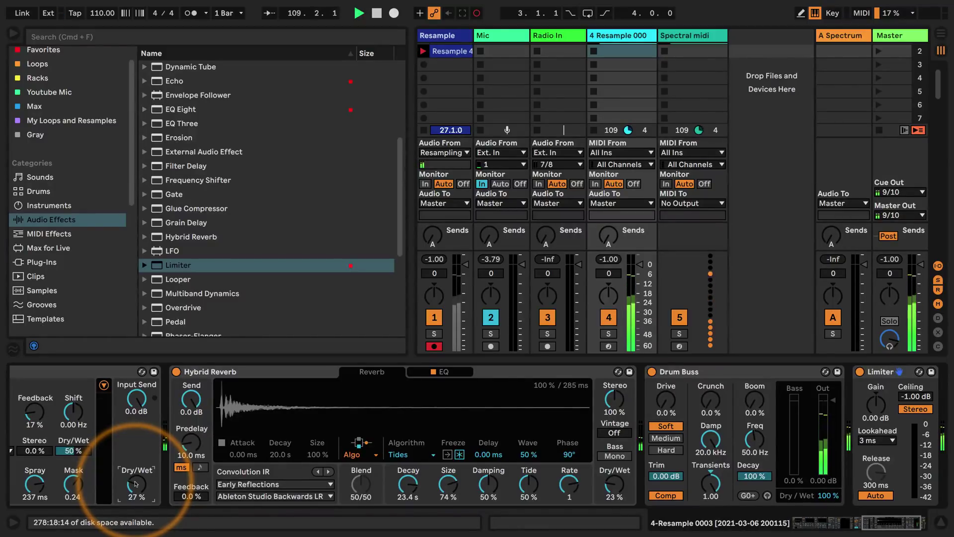
# - Transpose Spectral Resonator by -12 st and set its Decay to 6.58 s
pyautogui.moveTo(877, 524); pyautogui.dragTo(774, 531)
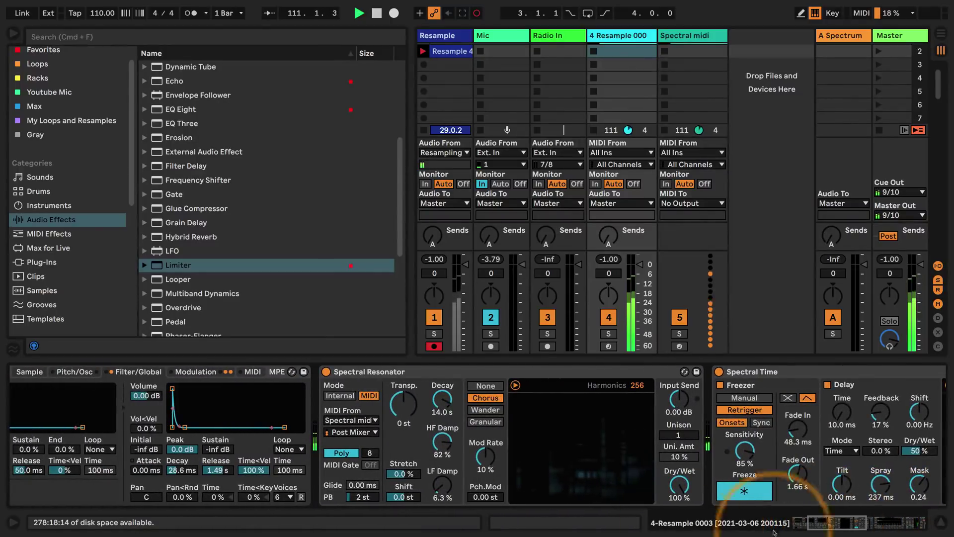
pyautogui.moveTo(442, 400); pyautogui.dragTo(441, 407)
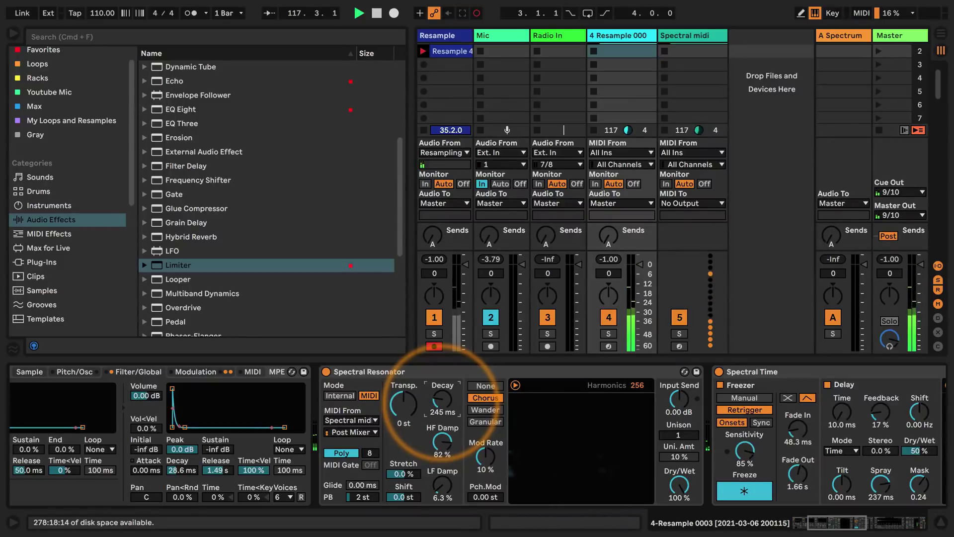
pyautogui.moveTo(441, 403); pyautogui.dragTo(442, 393)
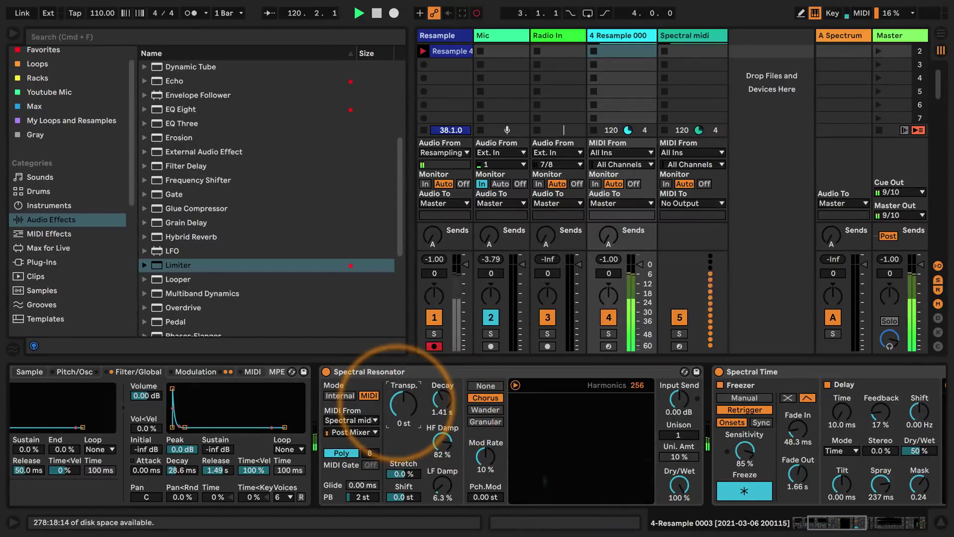
pyautogui.click(399, 406)
pyautogui.write('-12')
pyautogui.press('Return')
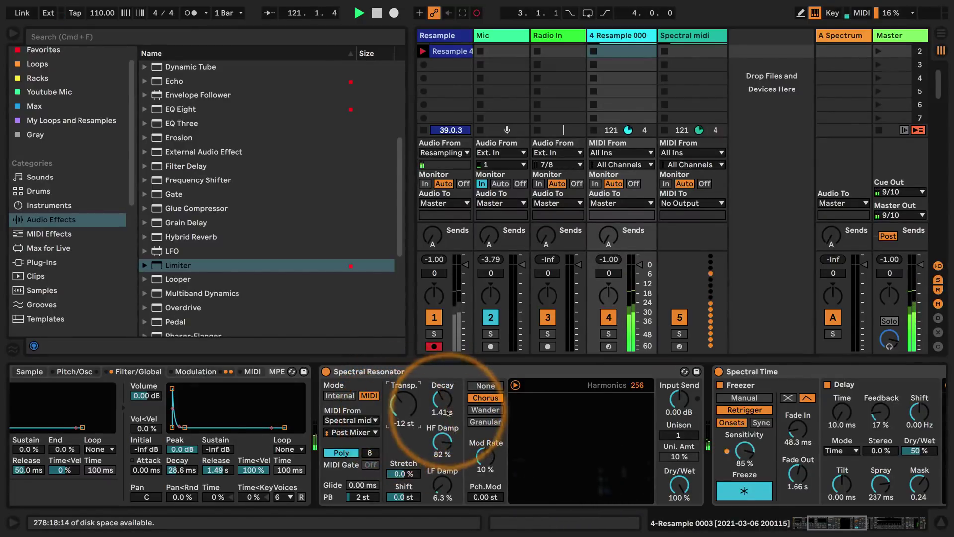
pyautogui.moveTo(442, 404)
pyautogui.mouseDown()
pyautogui.moveTo(442, 393)
pyautogui.moveTo(440, 403)
pyautogui.mouseUp()
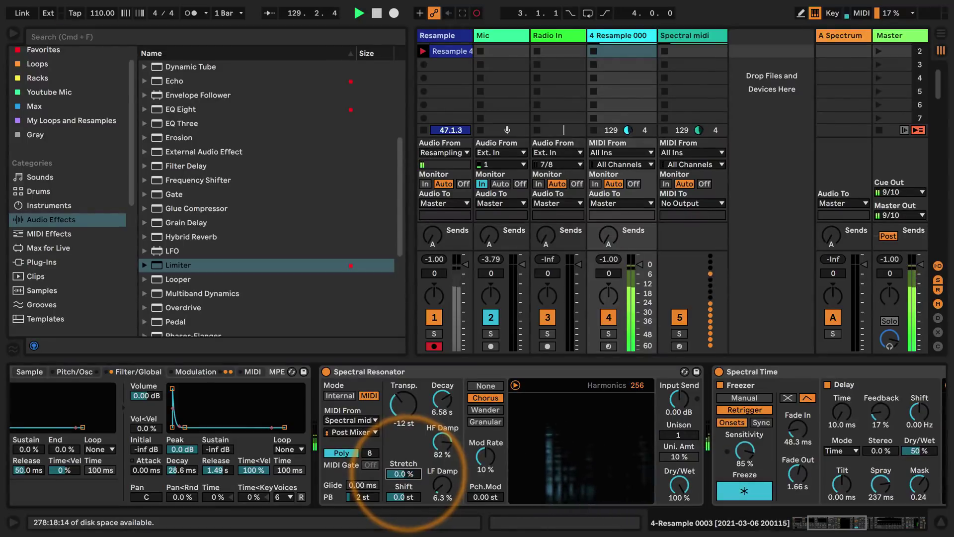
# - Sweep Spectral Resonator's Shift down and up, leave it at 3.8 st, and stop the Resample track's clip recording
pyautogui.moveTo(403, 497); pyautogui.dragTo(403, 499)
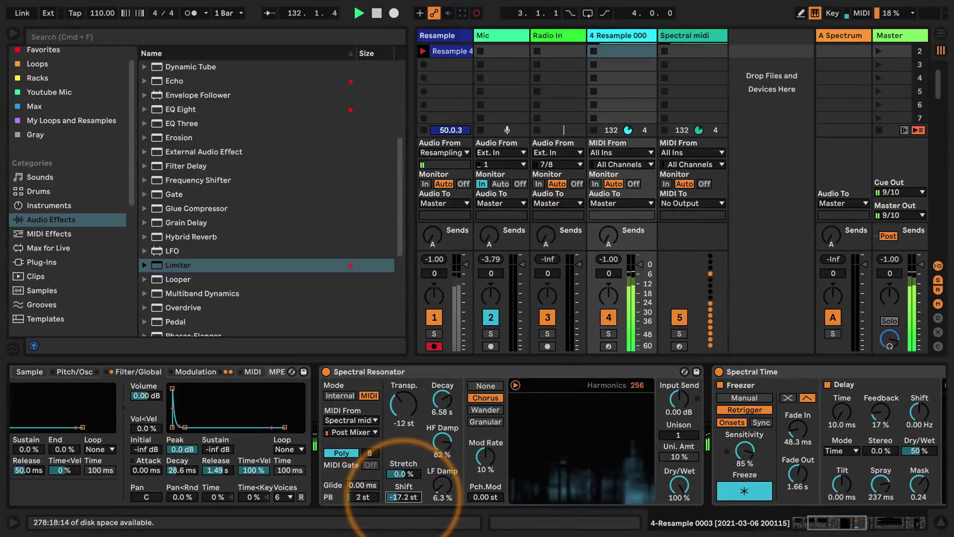
pyautogui.moveTo(403, 497); pyautogui.dragTo(398, 498)
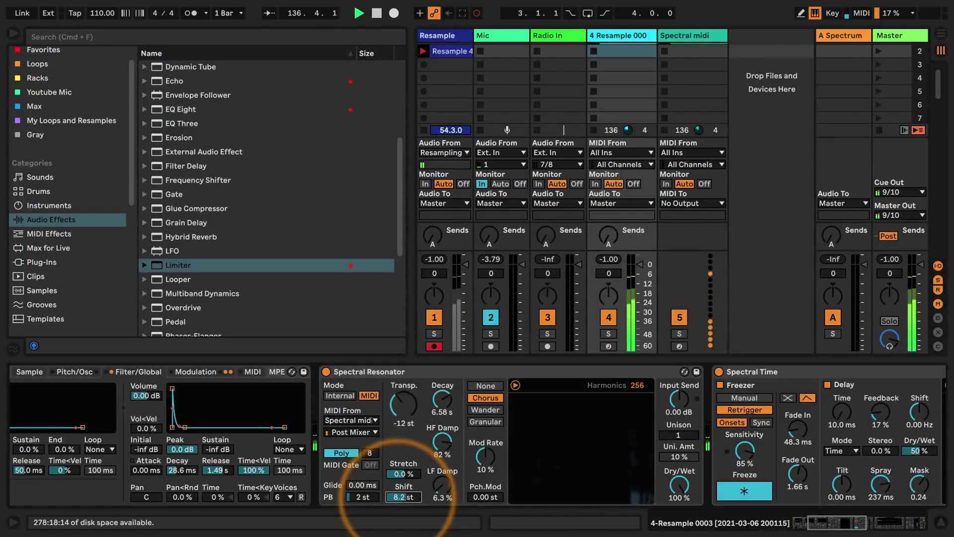
pyautogui.moveTo(403, 496); pyautogui.dragTo(403, 492)
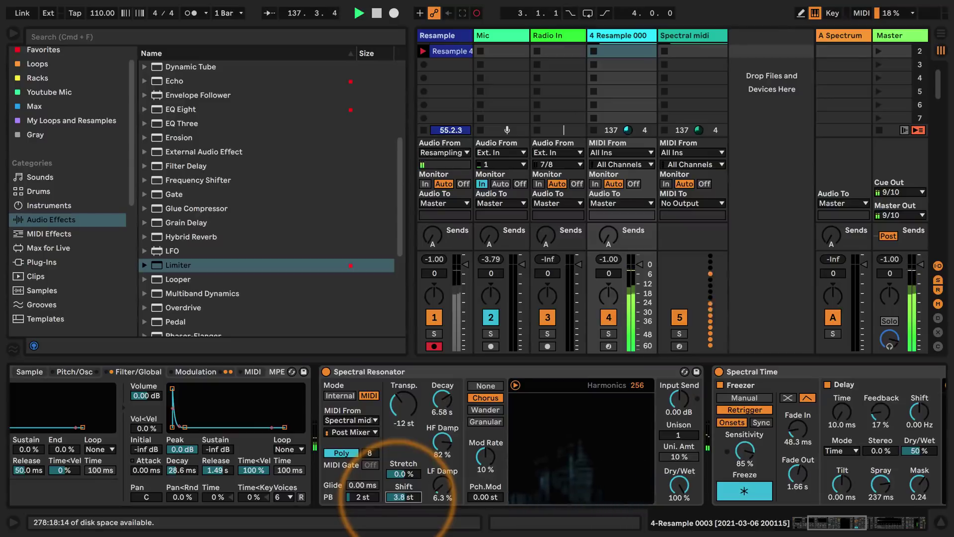
pyautogui.moveTo(402, 497); pyautogui.dragTo(392, 503)
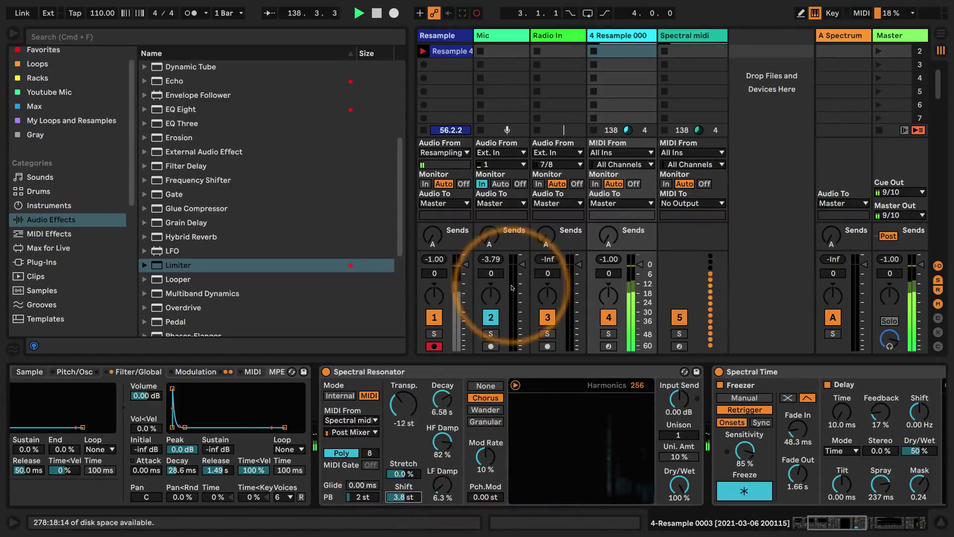
pyautogui.click(424, 132)
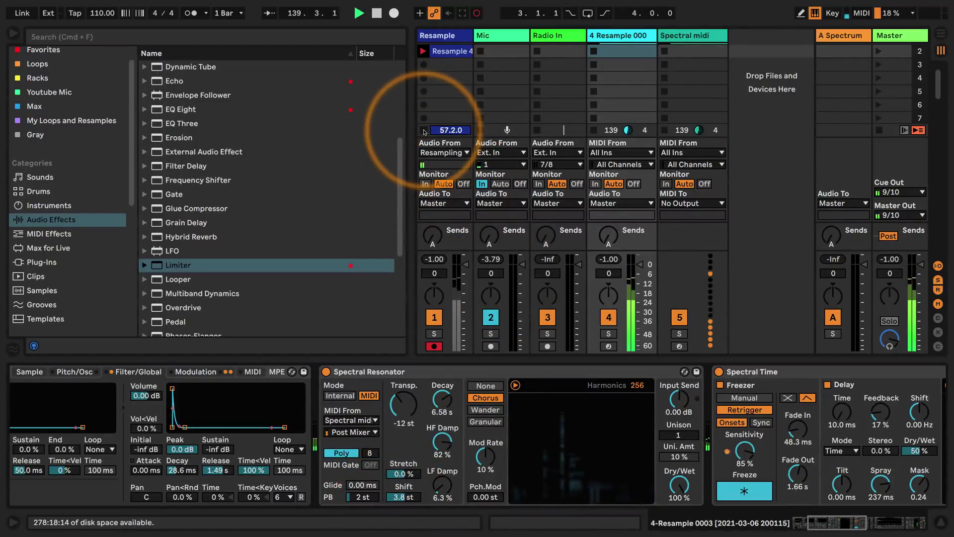